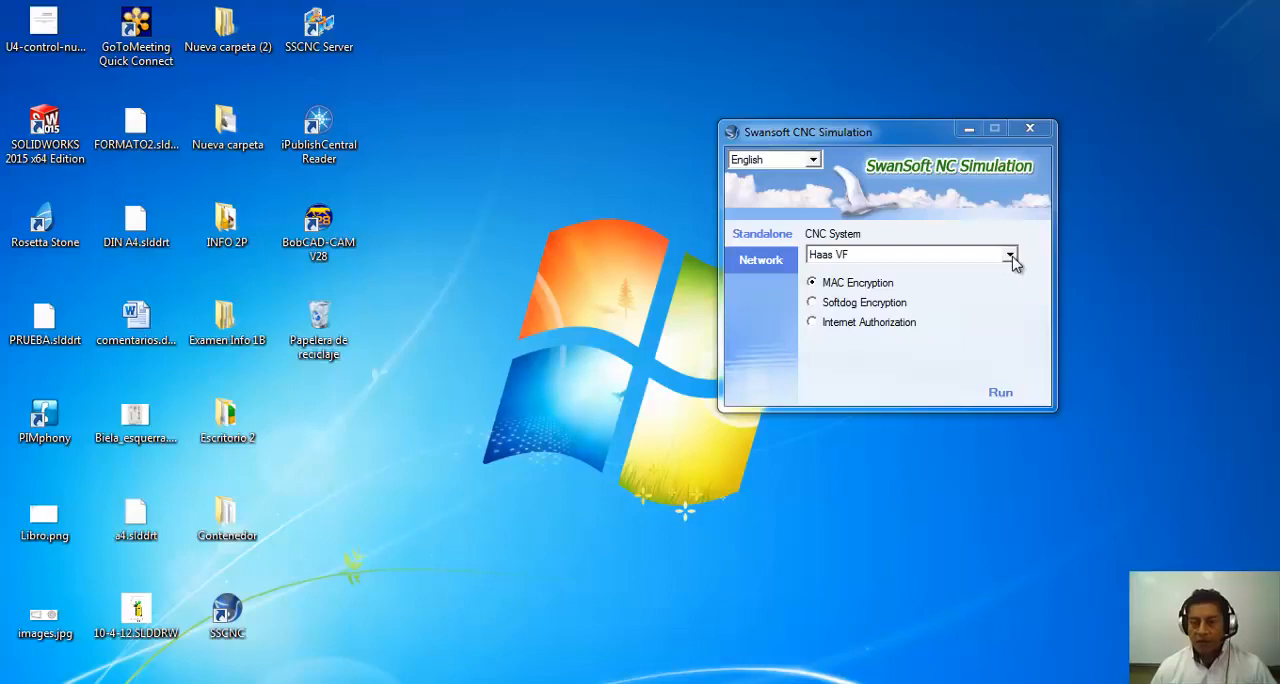
Launch the simulation with FANUC 0iT as the CNC system and dismiss the Tip of the Day.
click(1010, 256)
drag(1010, 332, 1010, 289)
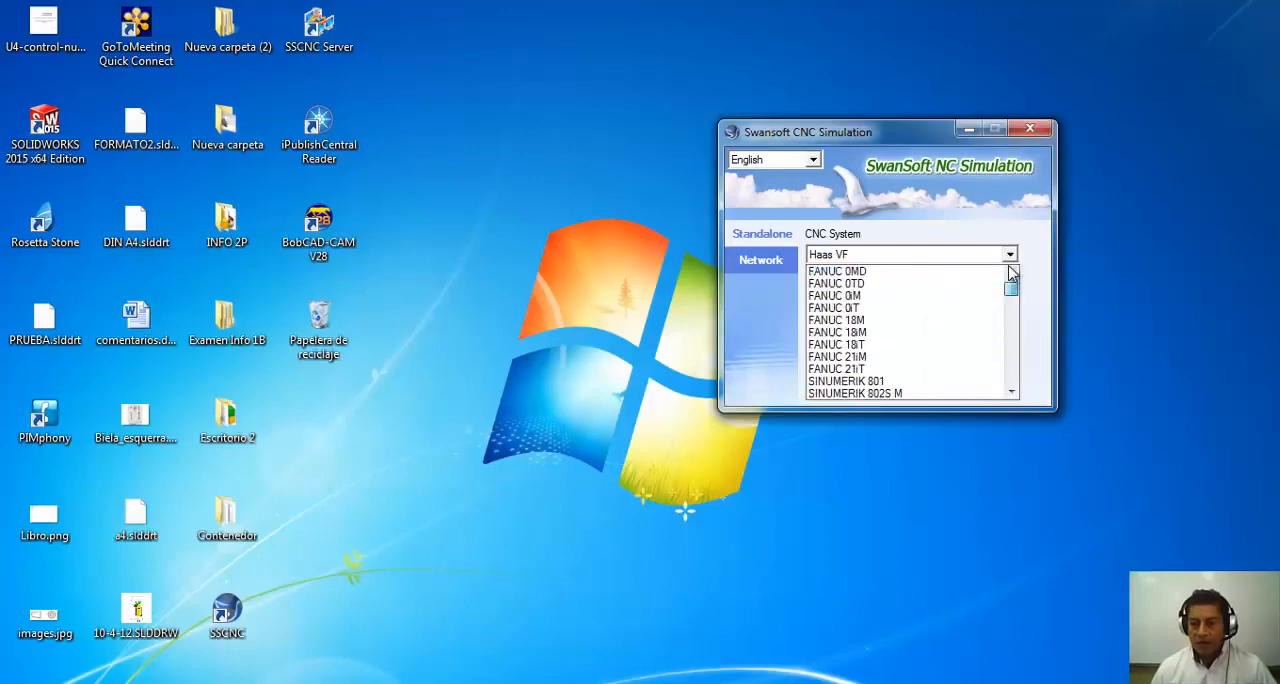
click(870, 308)
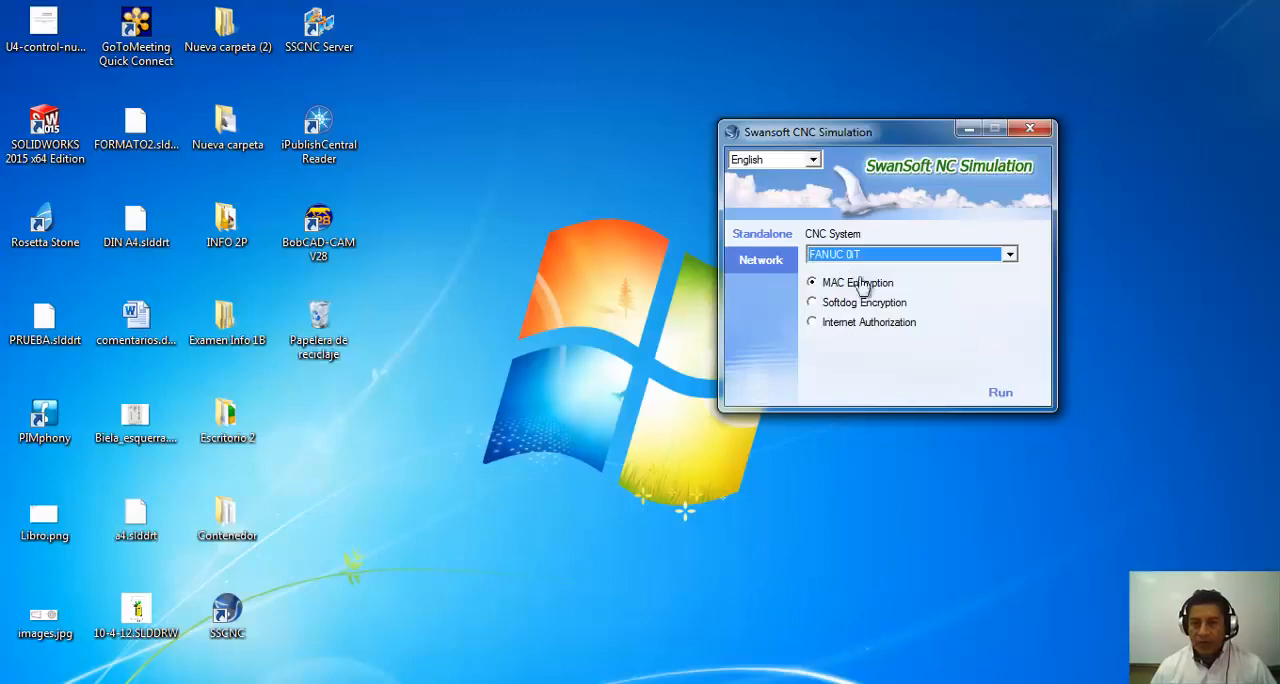
click(1001, 394)
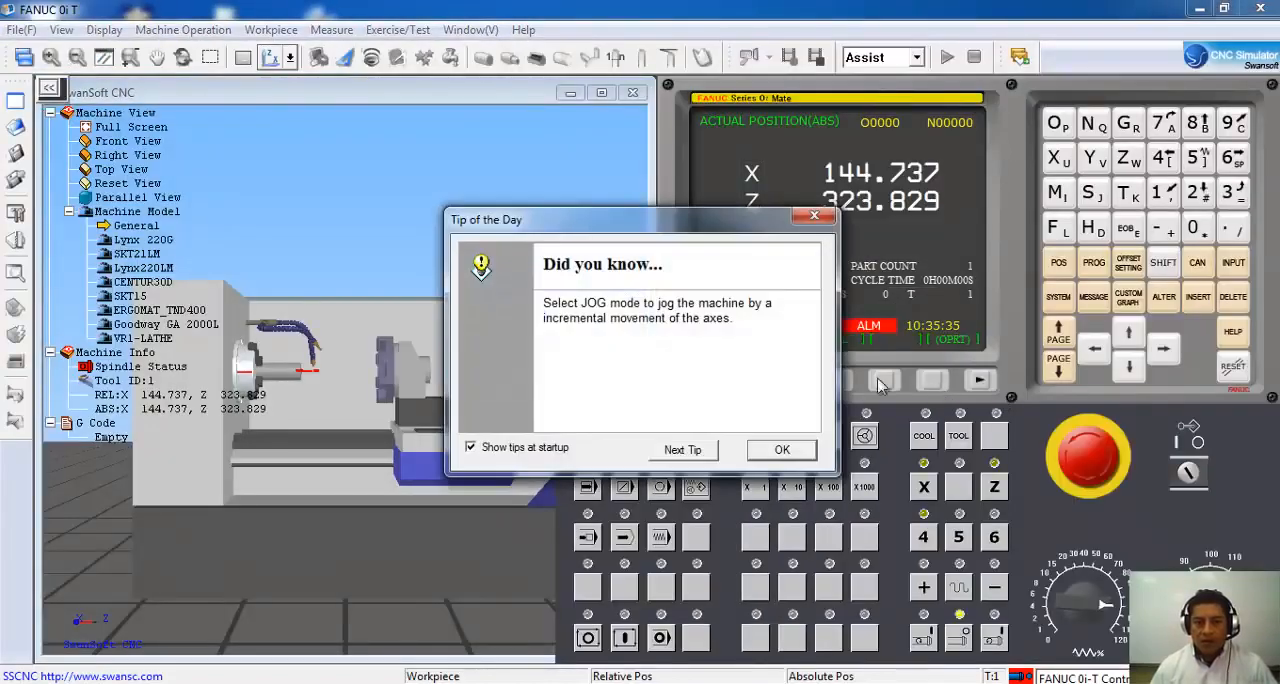
click(816, 218)
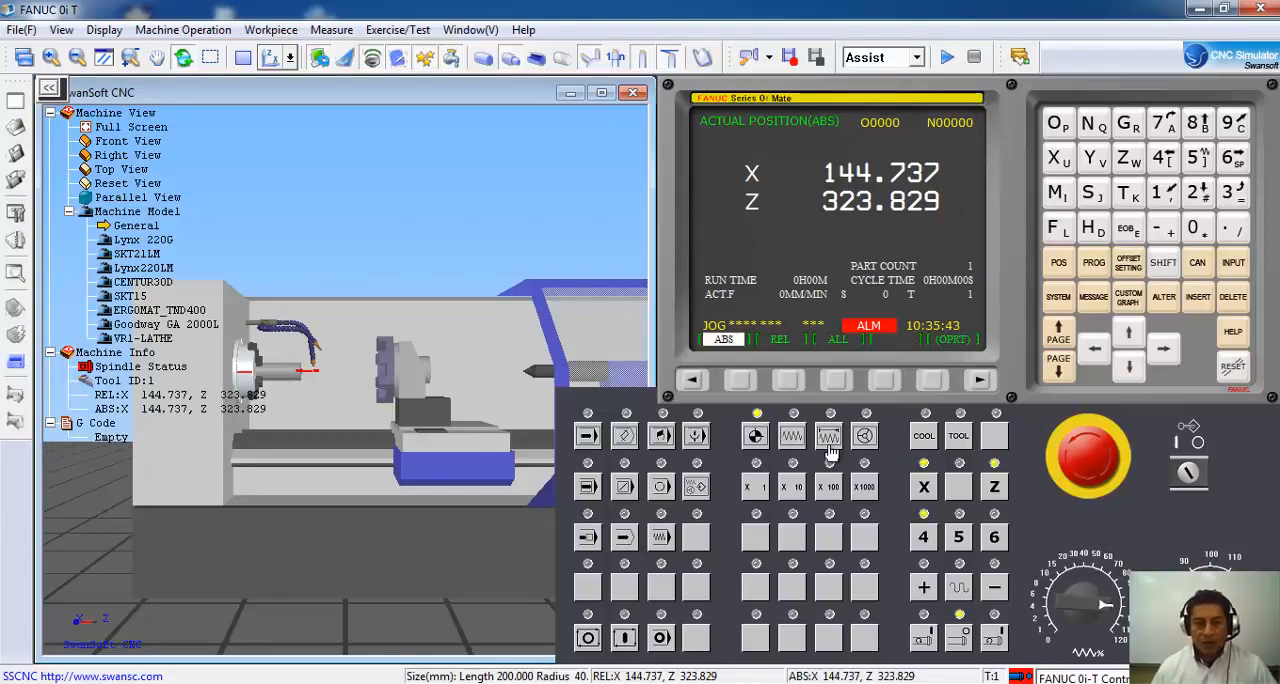
Collapse the Machine View and Machine Info branches and move the machine operator panel clear of the control screen's soft keys.
click(50, 114)
click(50, 198)
click(50, 128)
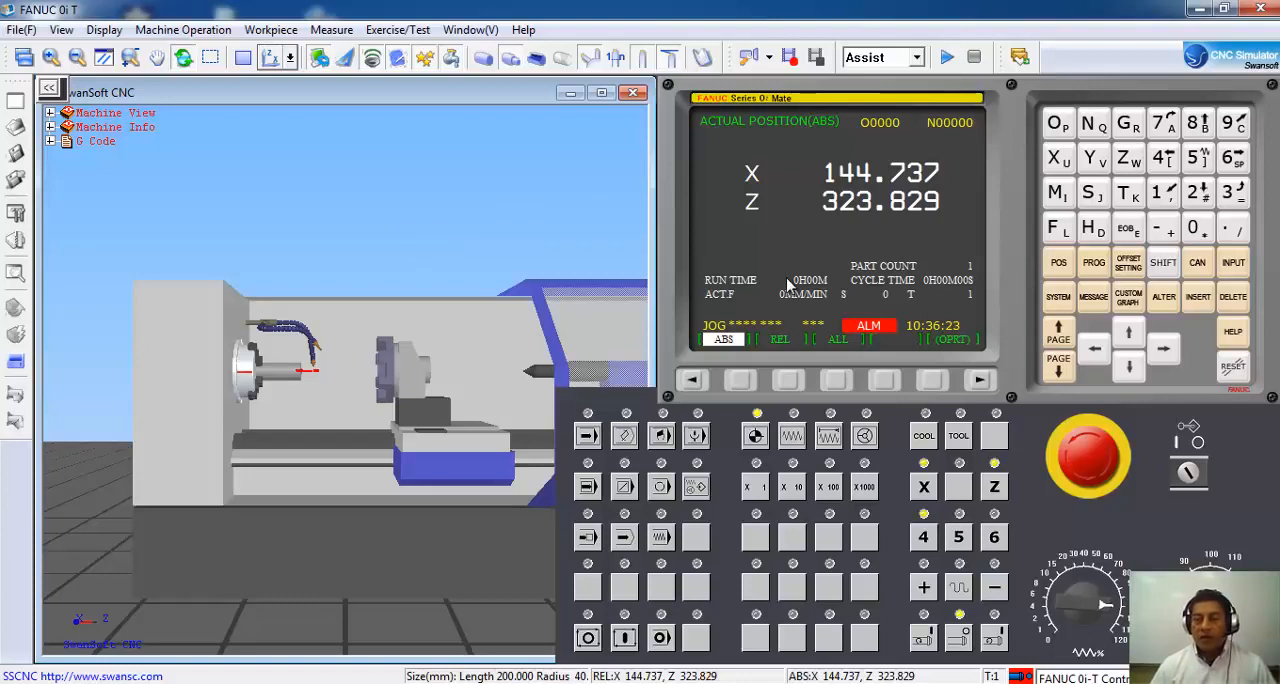
click(1097, 463)
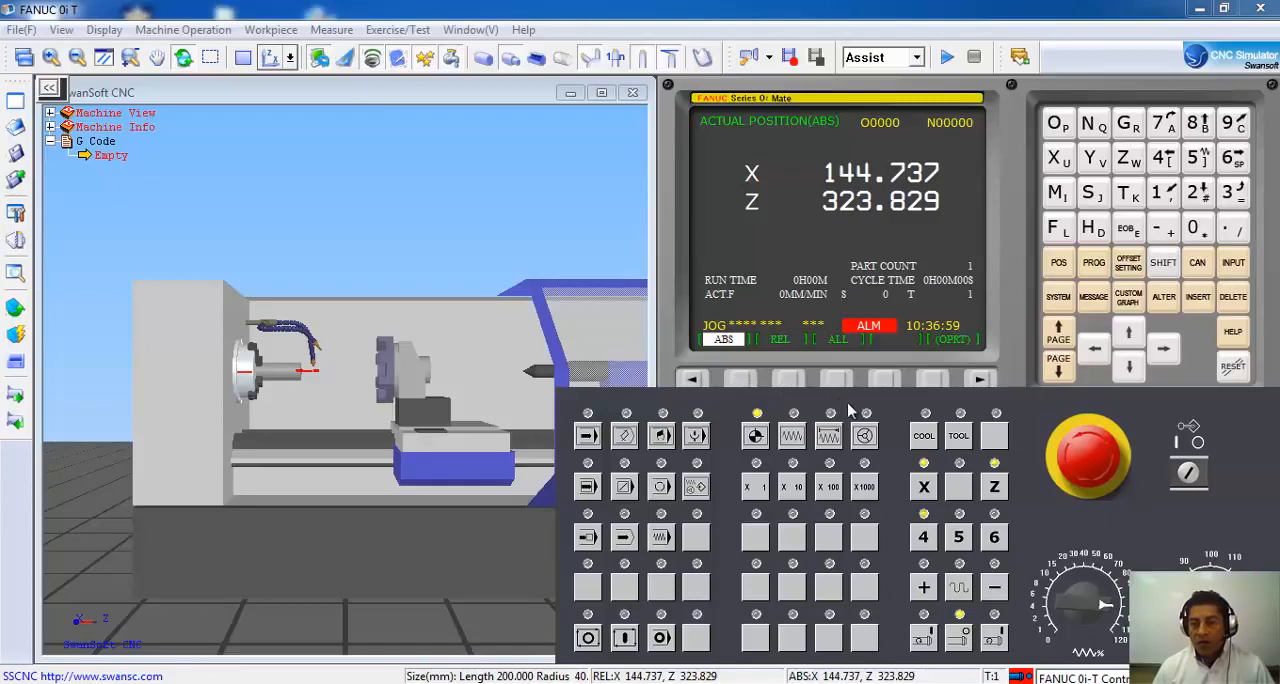
drag(848, 411, 895, 425)
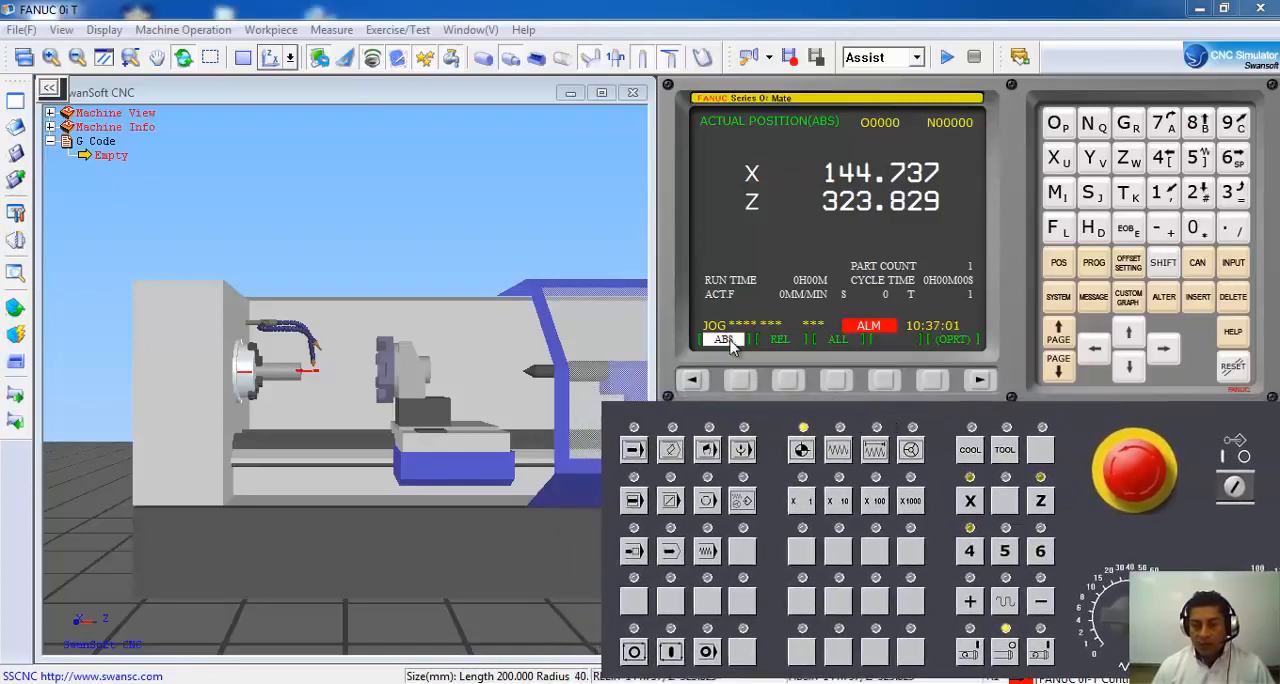
Examine the ALL, relative and absolute position pages and the operation options of the control, ending on the absolute position page.
click(835, 378)
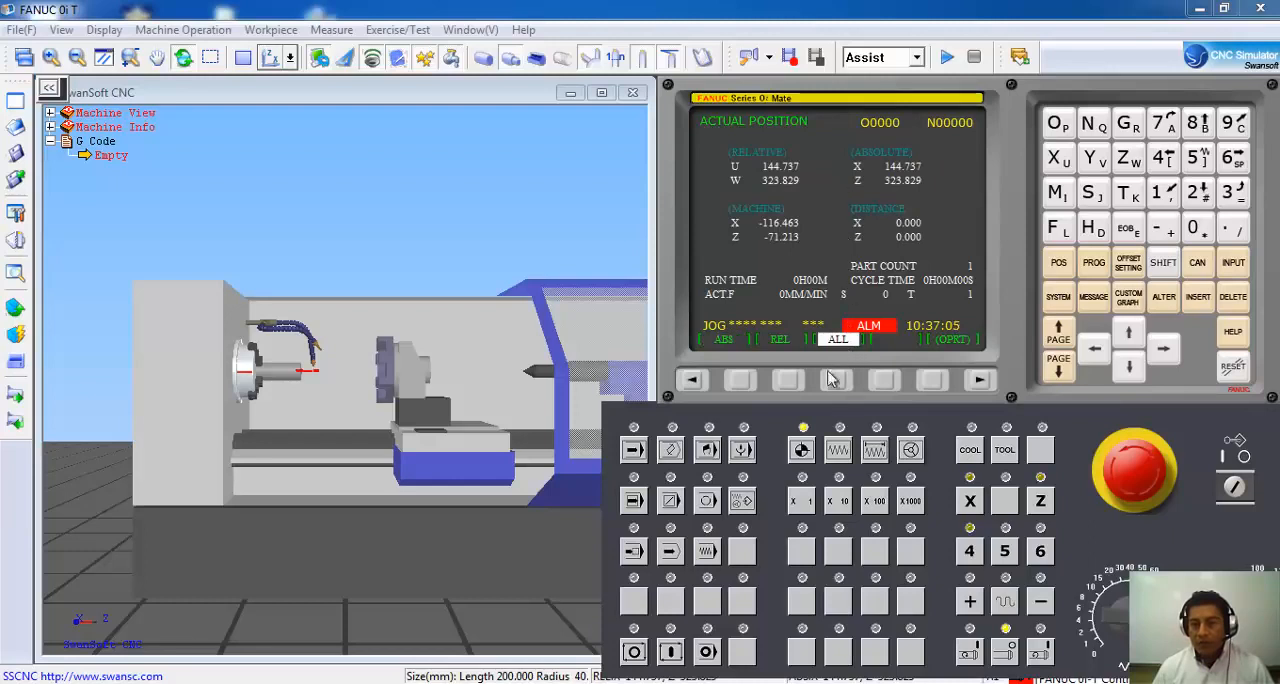
click(784, 381)
click(742, 381)
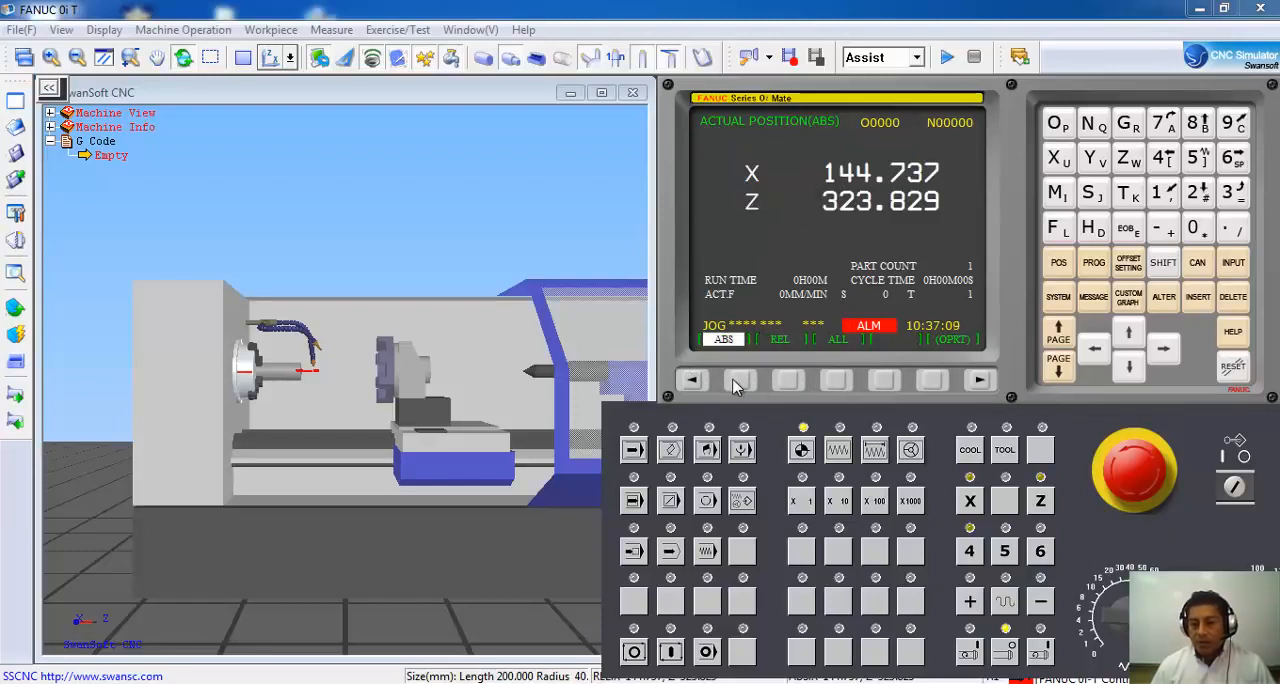
click(930, 385)
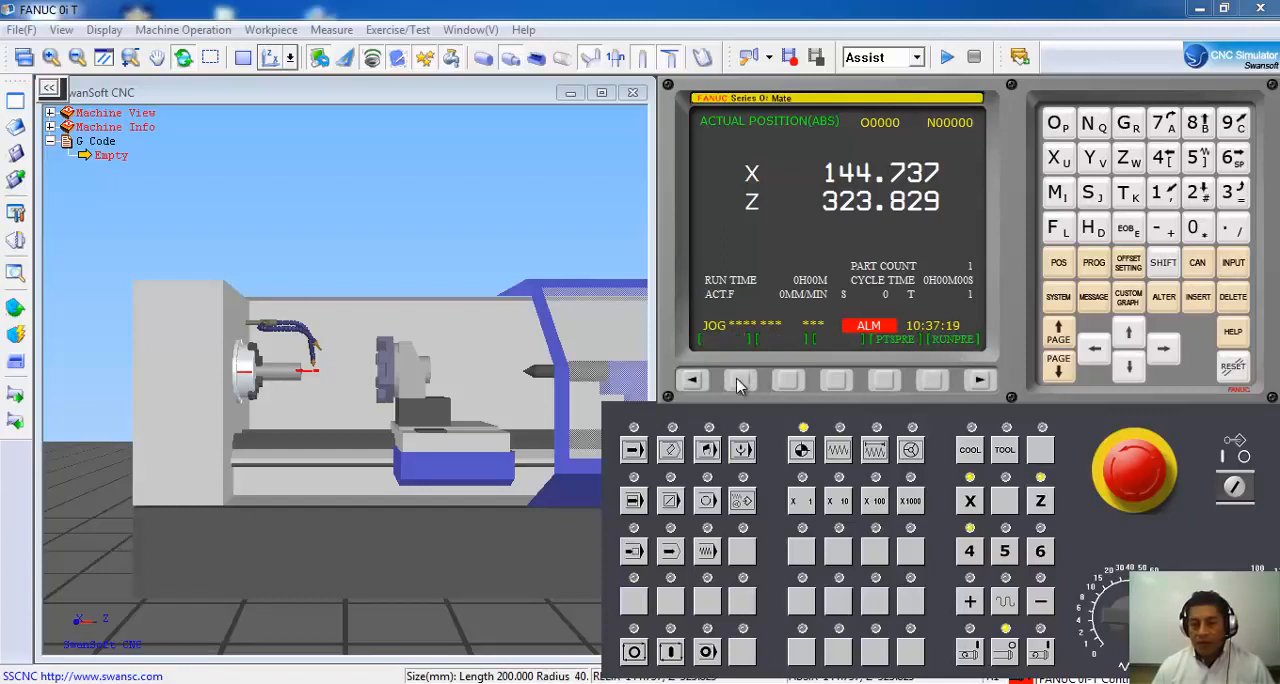
click(692, 381)
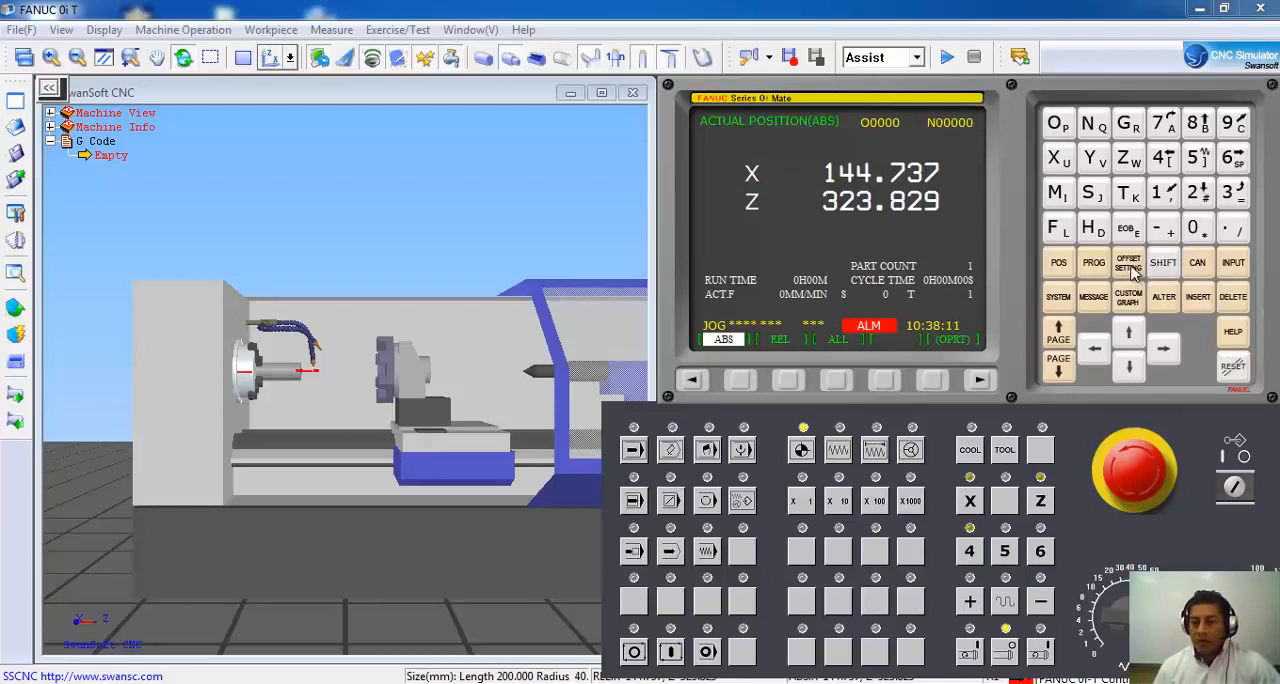
Review the control's work, setting, wear offset and geometry offset pages and the program page, ending on the position display.
click(1130, 268)
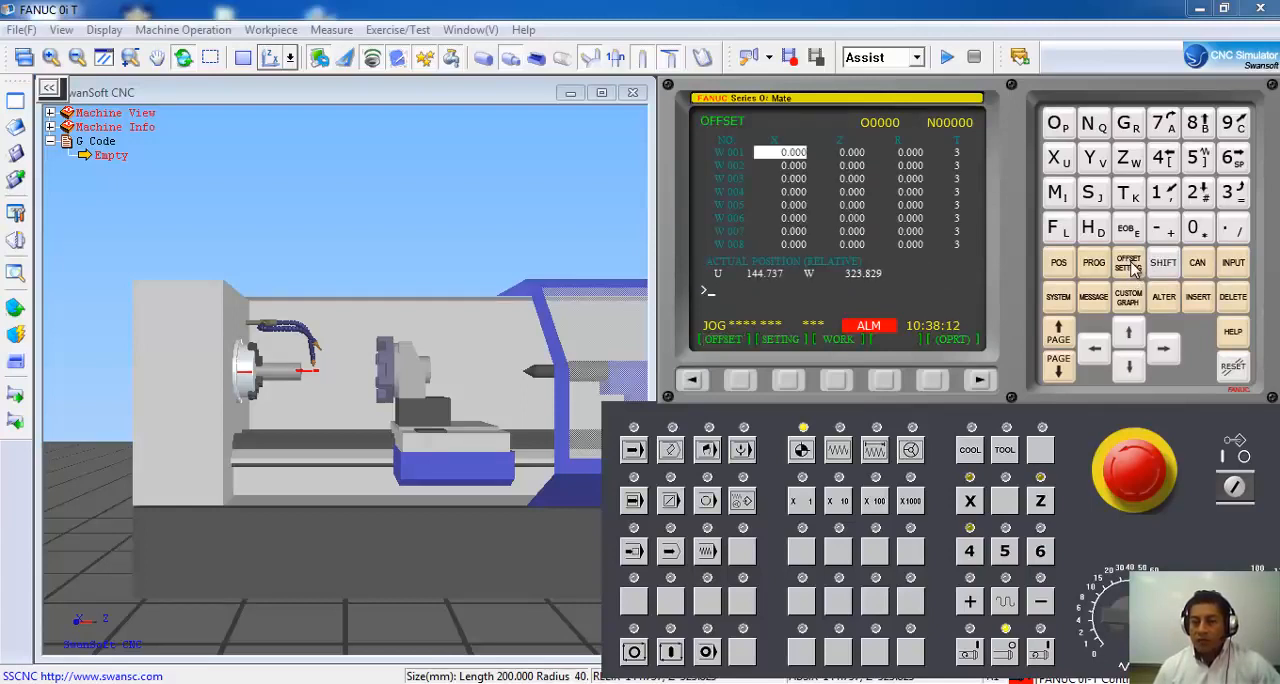
click(838, 385)
click(790, 383)
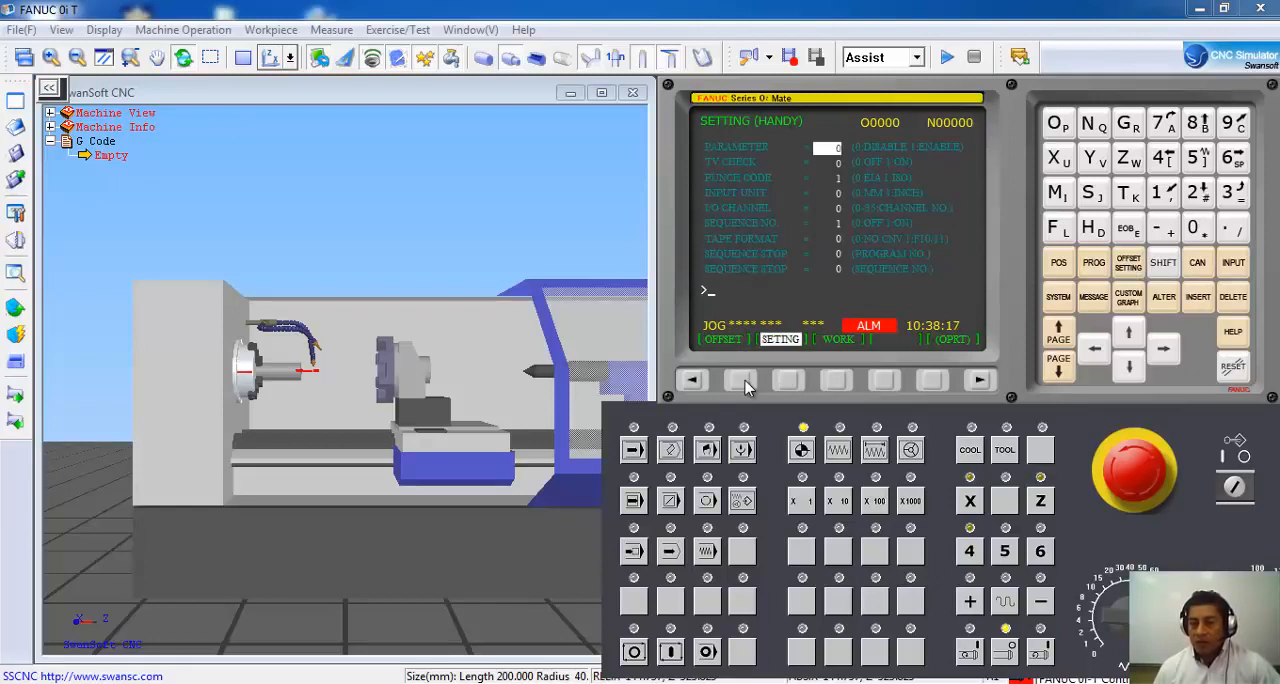
click(745, 384)
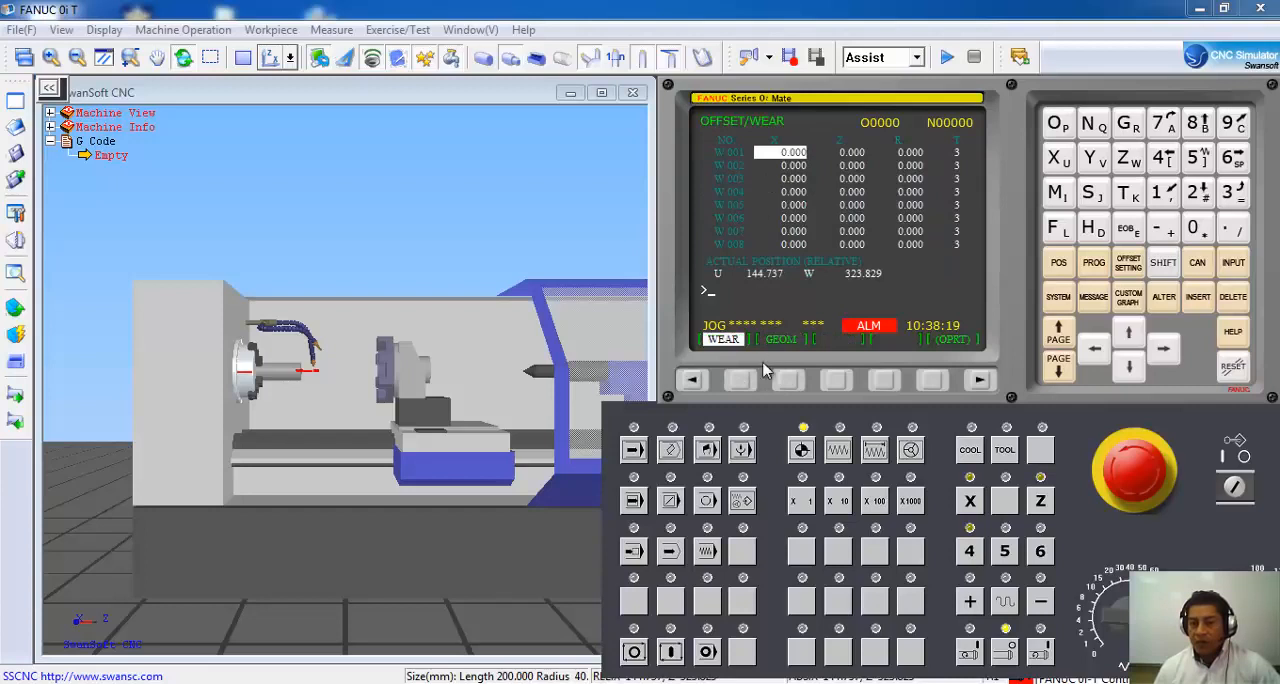
click(788, 382)
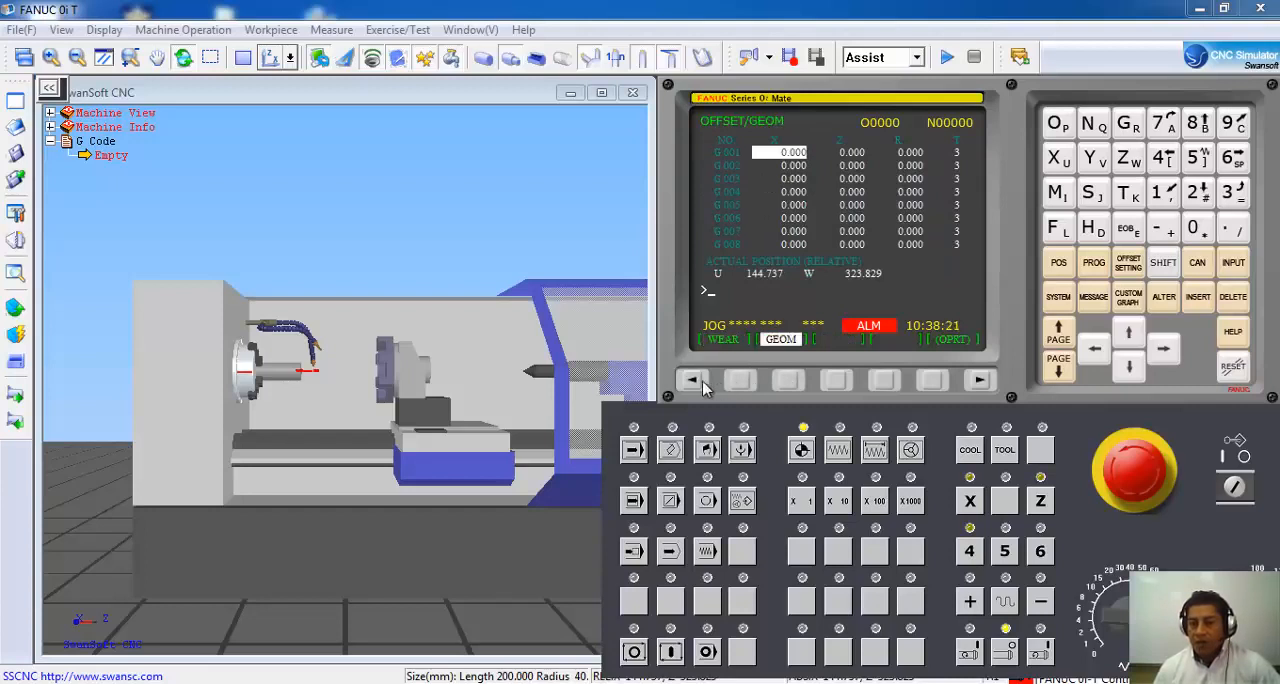
click(697, 382)
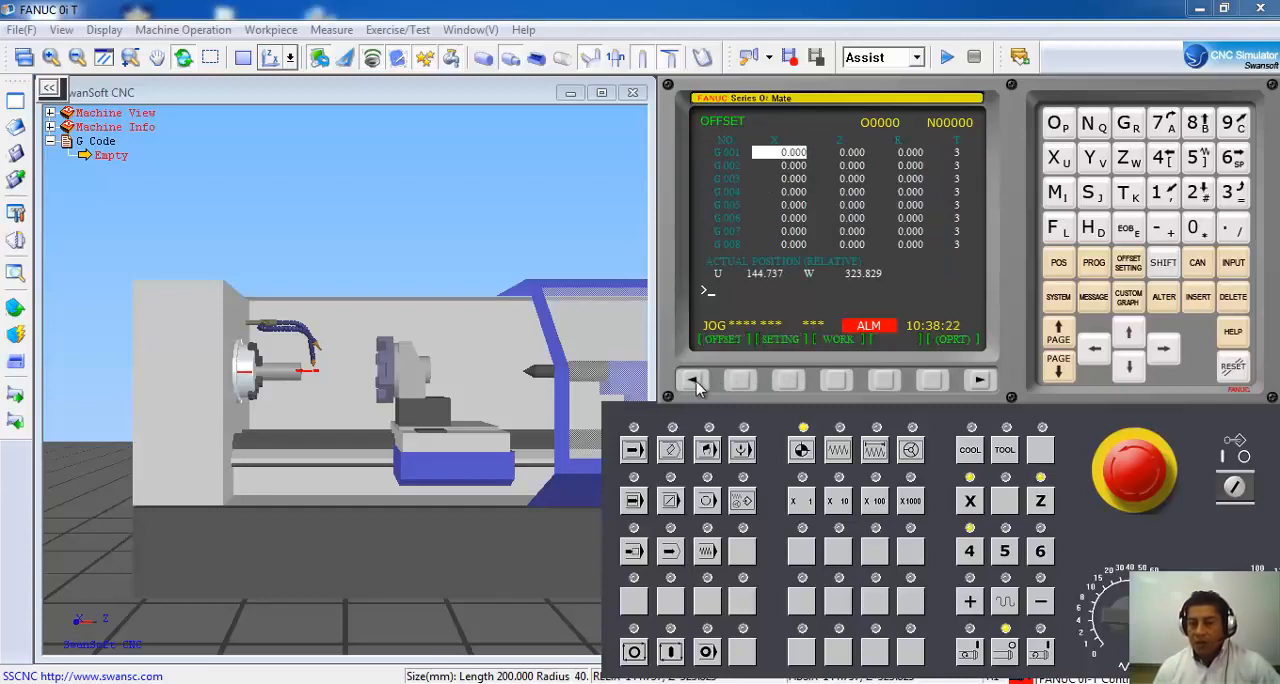
click(1095, 264)
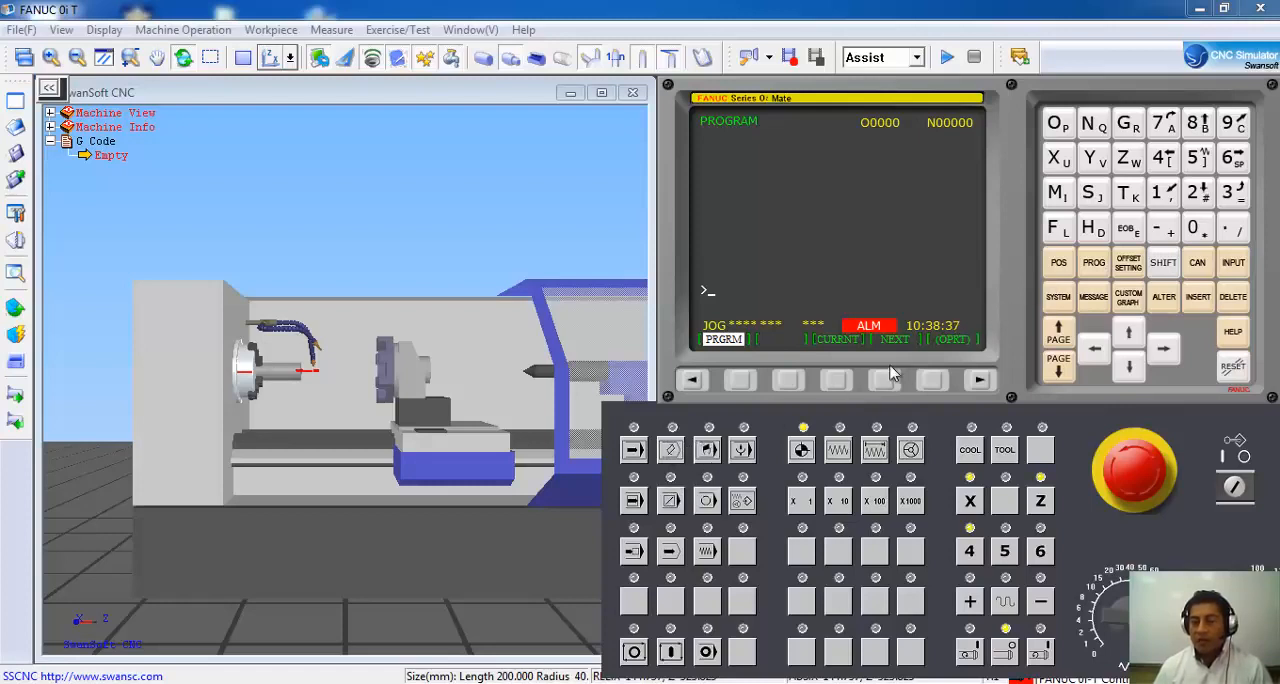
click(1060, 264)
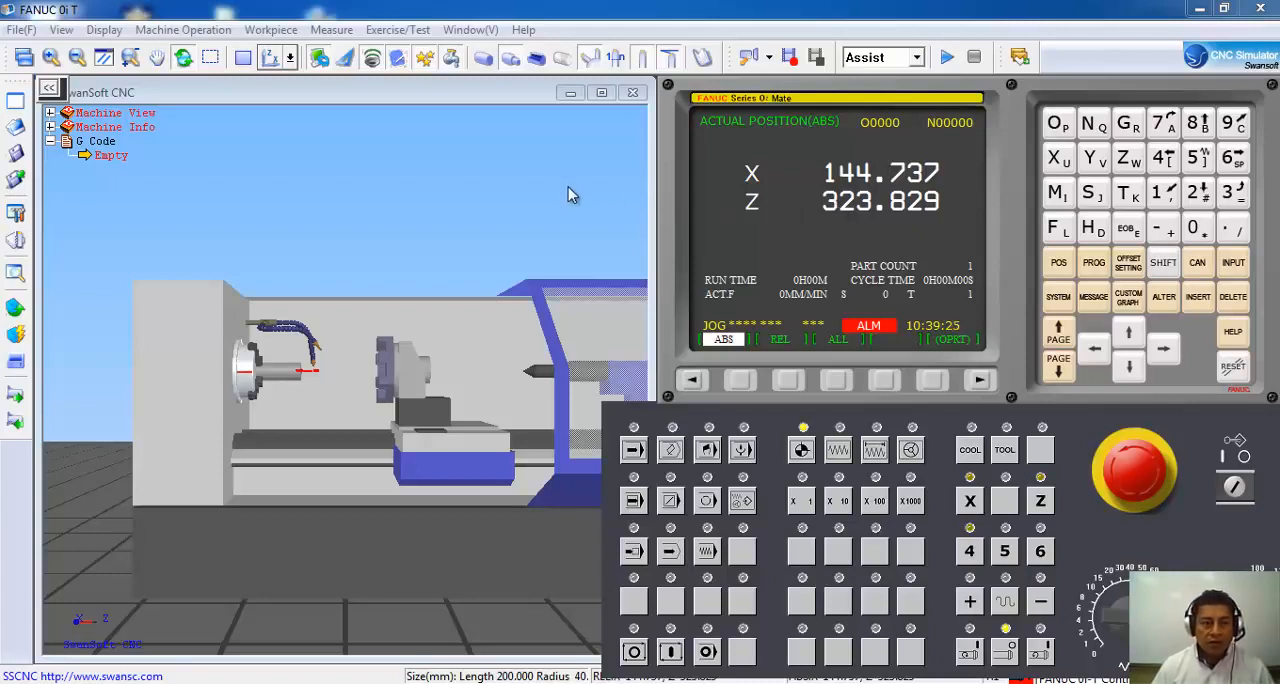
Return the X axis and the Z axis to machine zero, with all position coordinates displayed on the control screen.
click(290, 58)
click(323, 86)
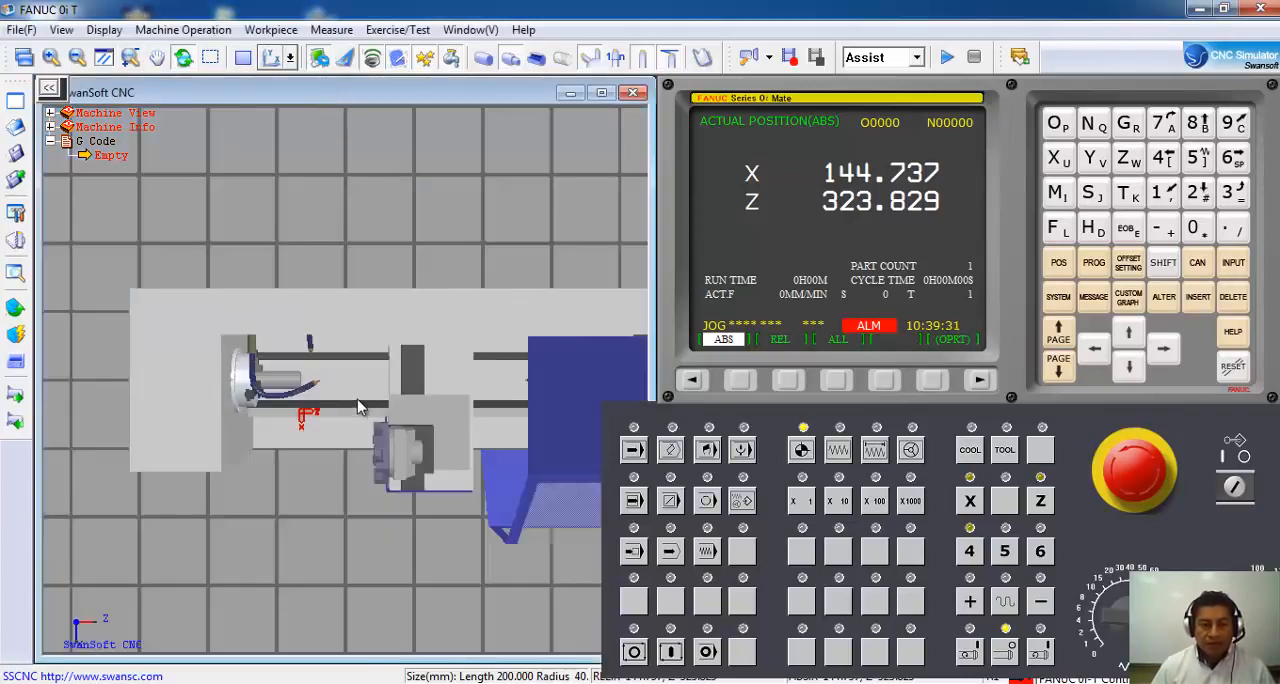
scroll(365, 398, up, 3)
scroll(365, 398, up, 2)
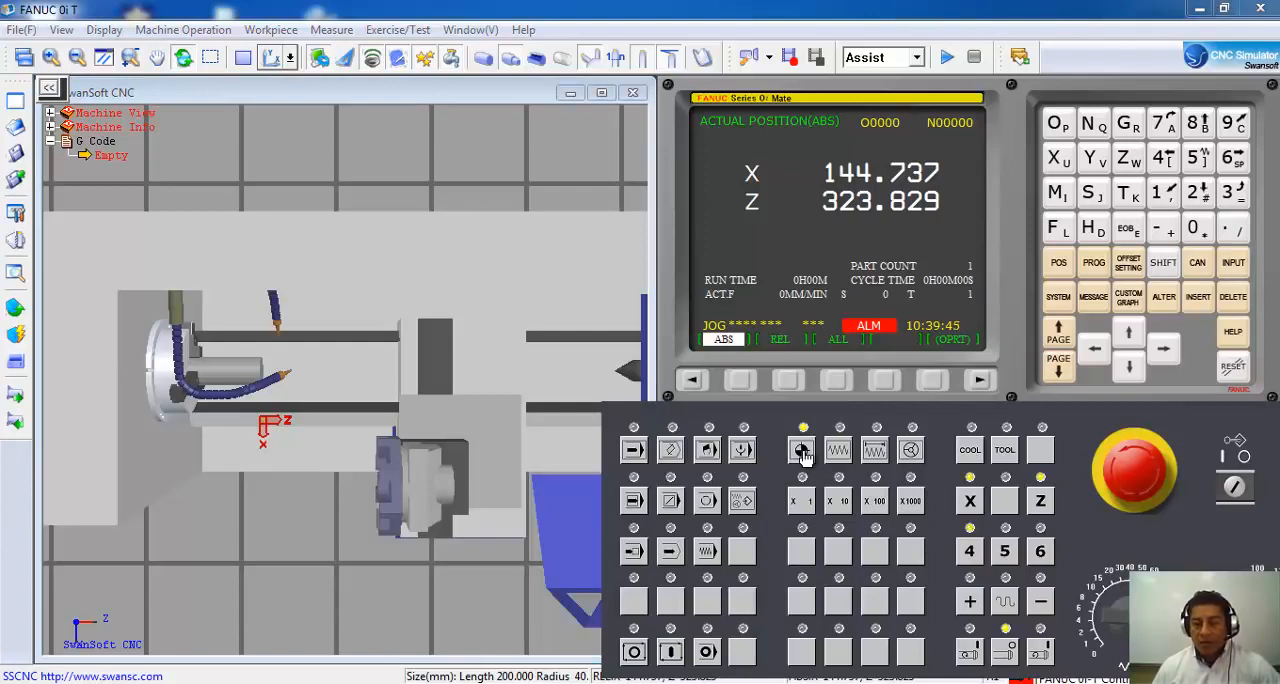
click(976, 507)
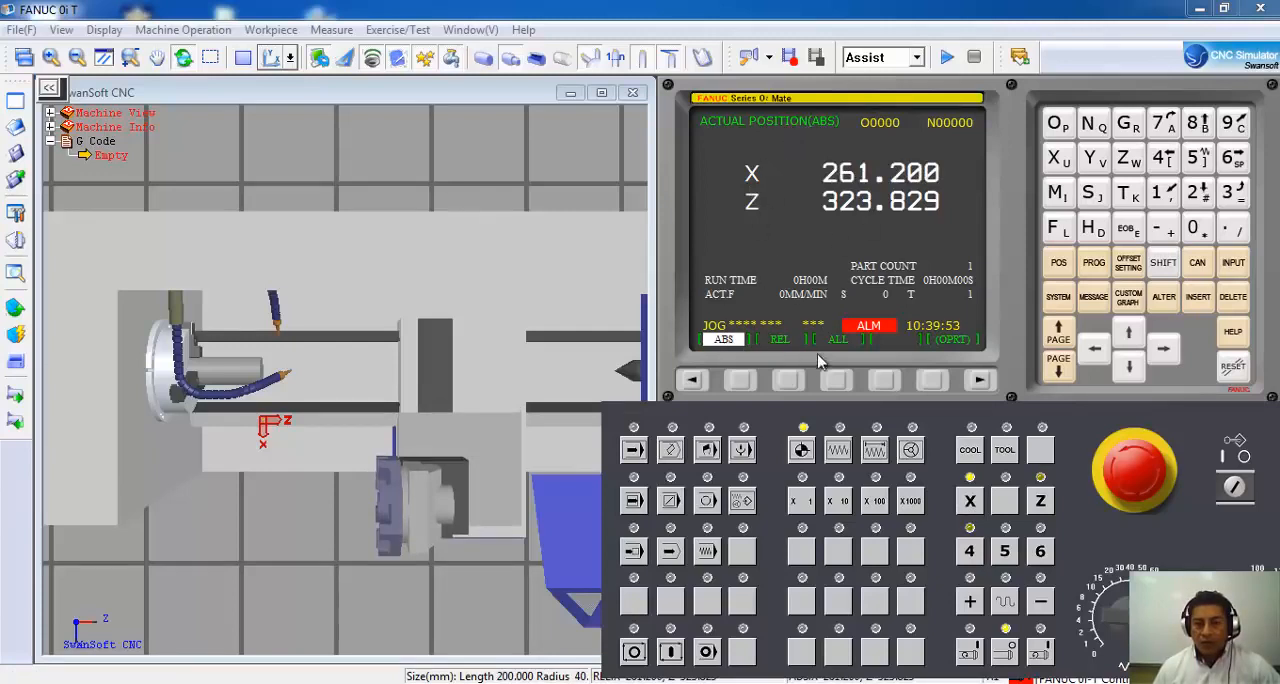
click(840, 380)
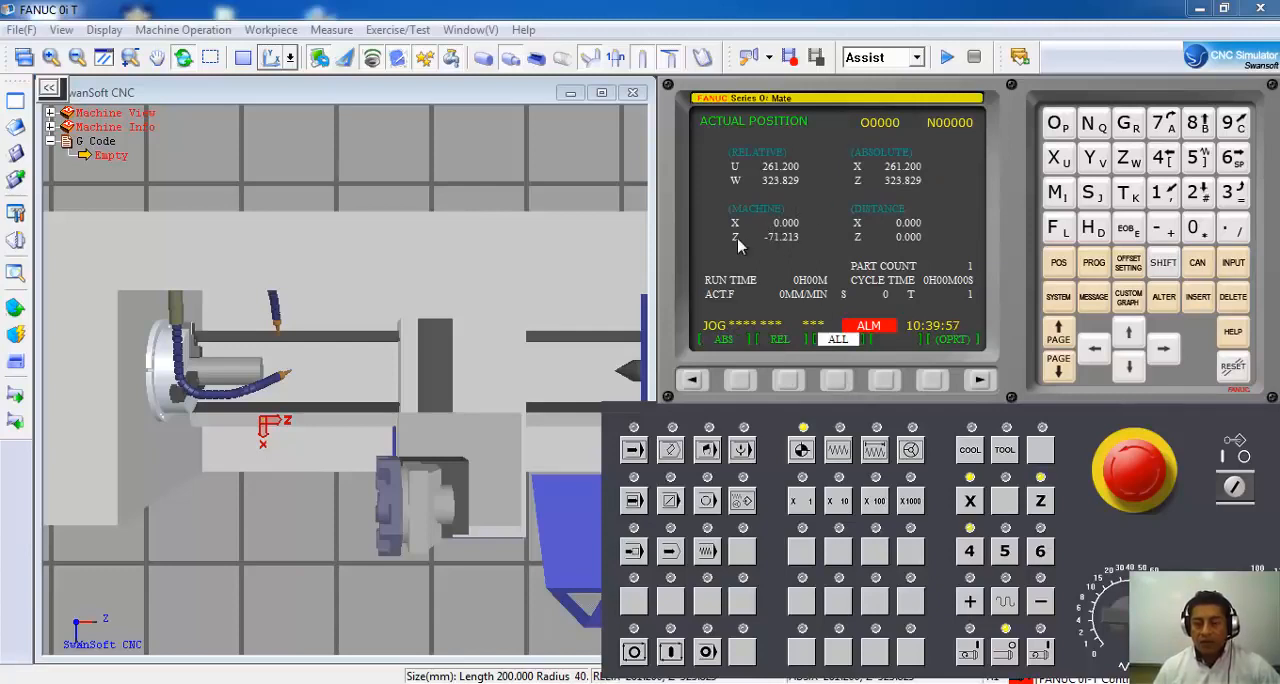
click(1040, 501)
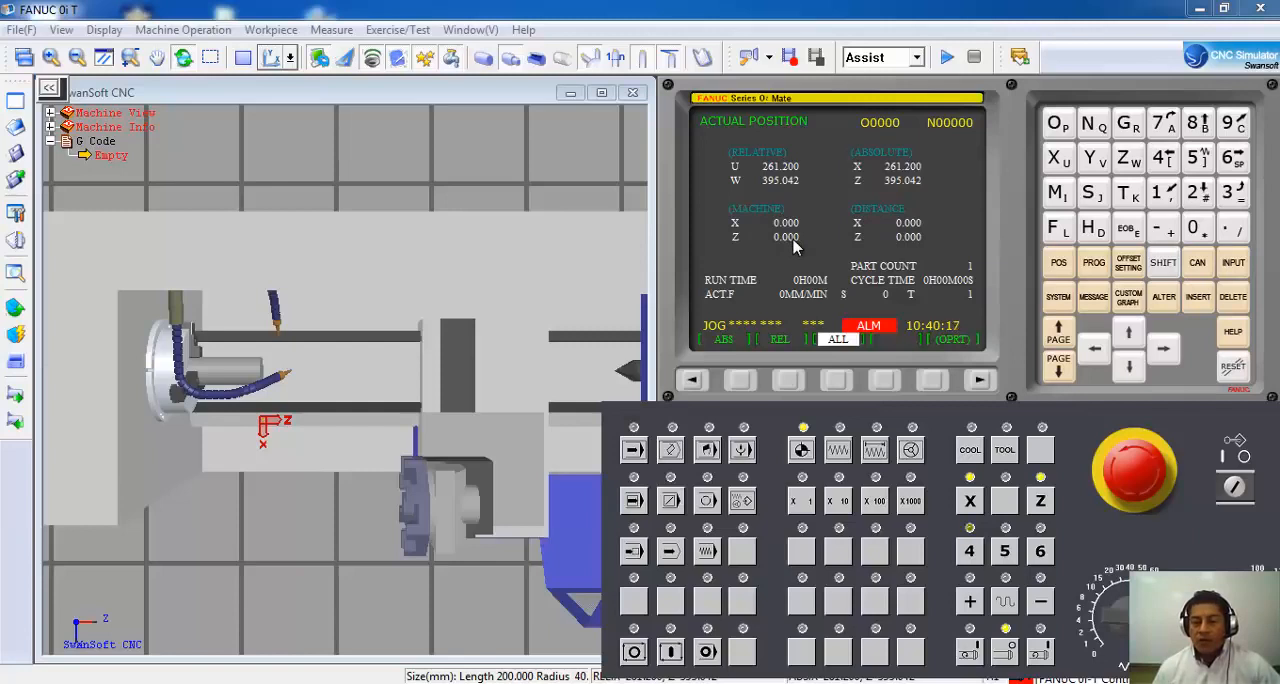
In JOG mode, move the turret in the negative direction to about machine X -138 and Z -67.
click(839, 452)
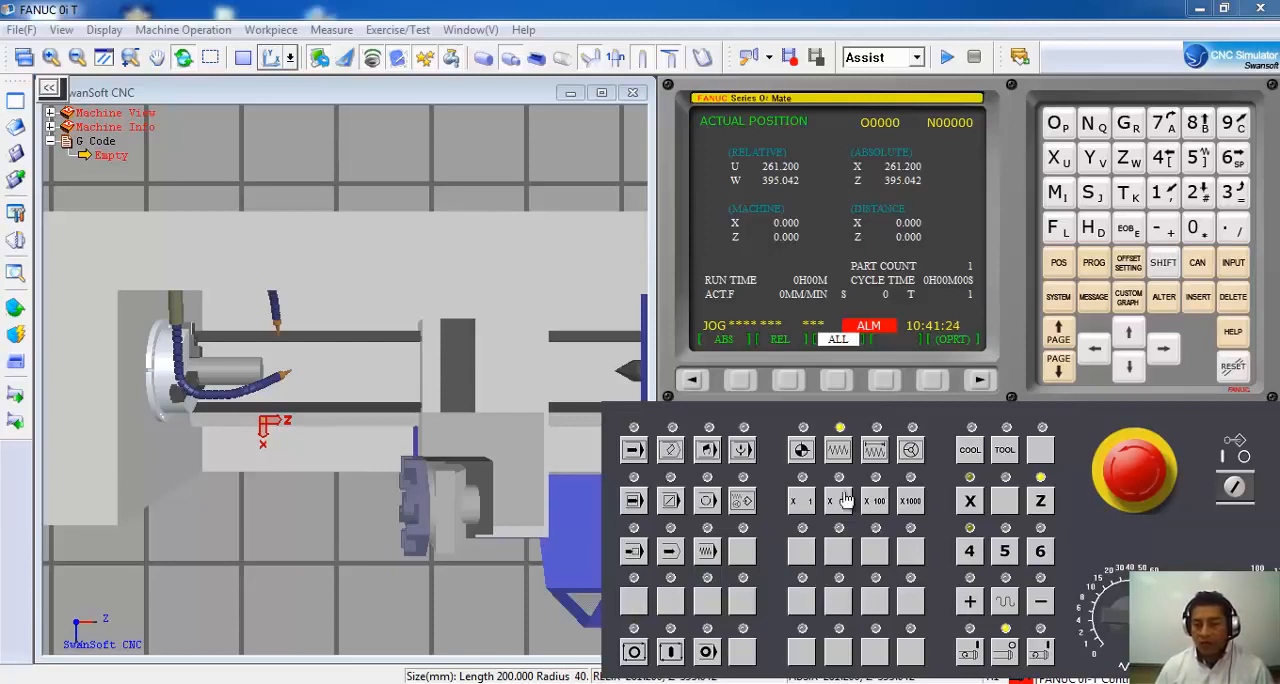
click(970, 501)
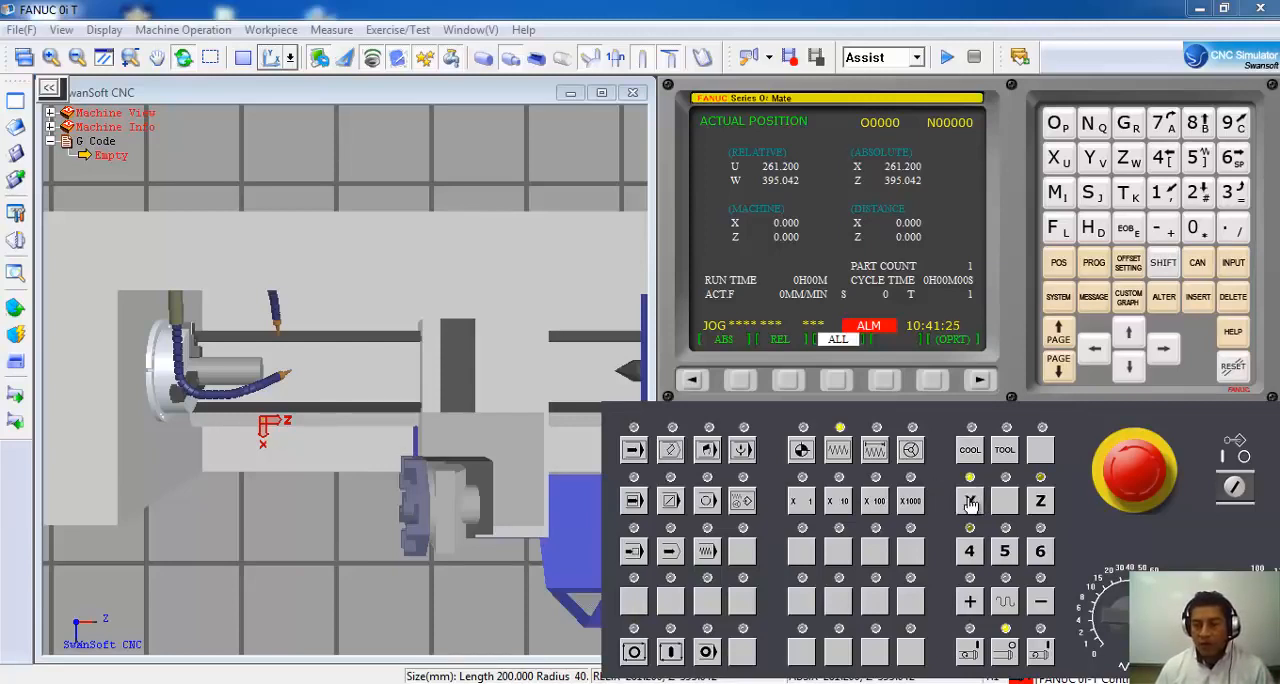
click(1042, 606)
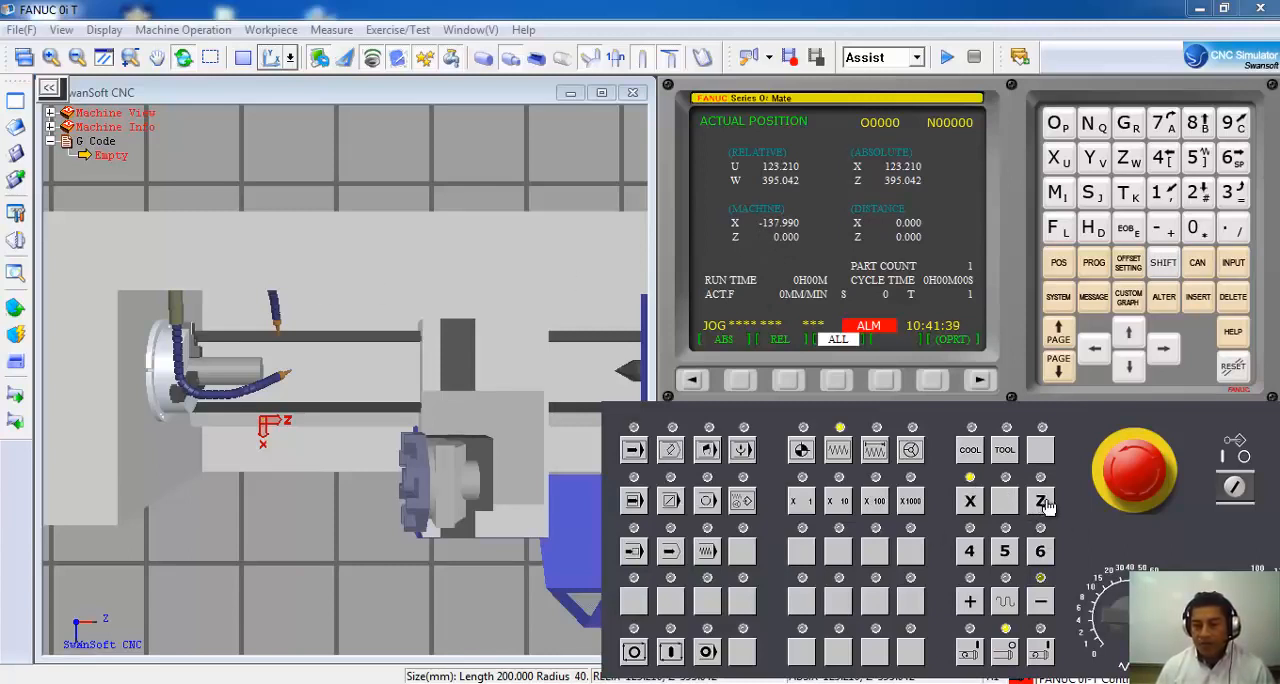
click(1041, 602)
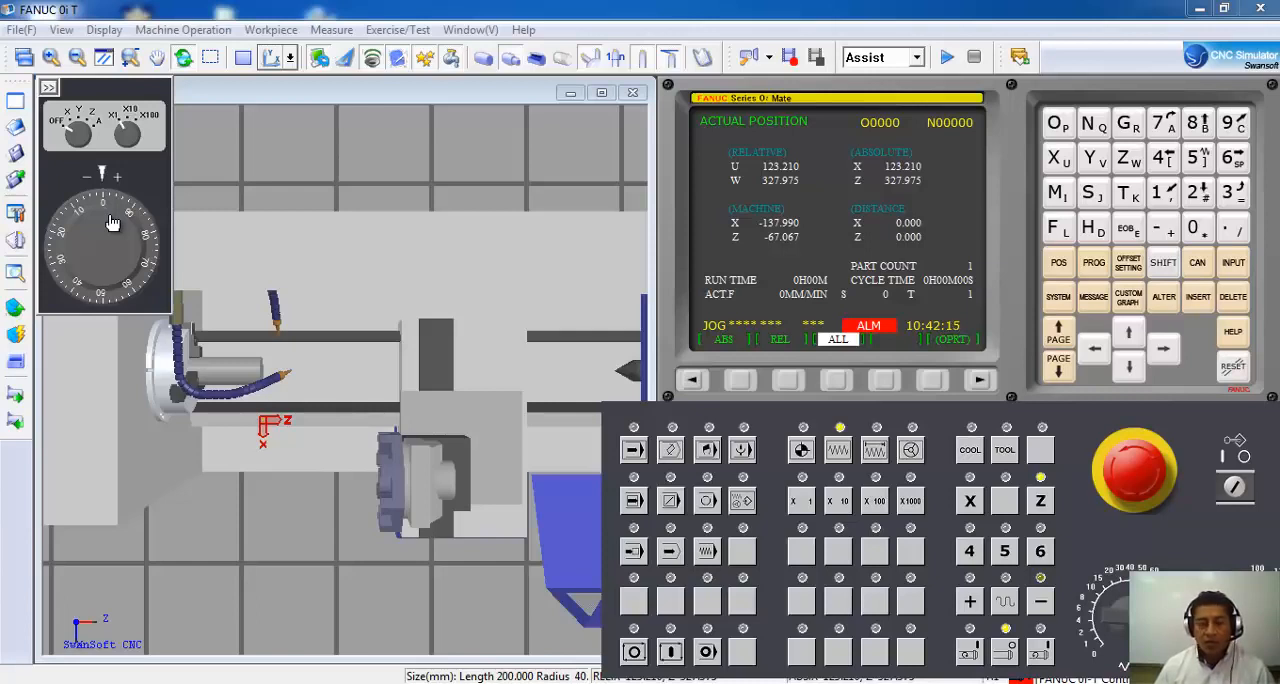
Fine-feed the turret with the handwheel in handle mode to about machine X -137.98 and Z -69.40, and hide the handwheel.
drag(87, 218, 137, 264)
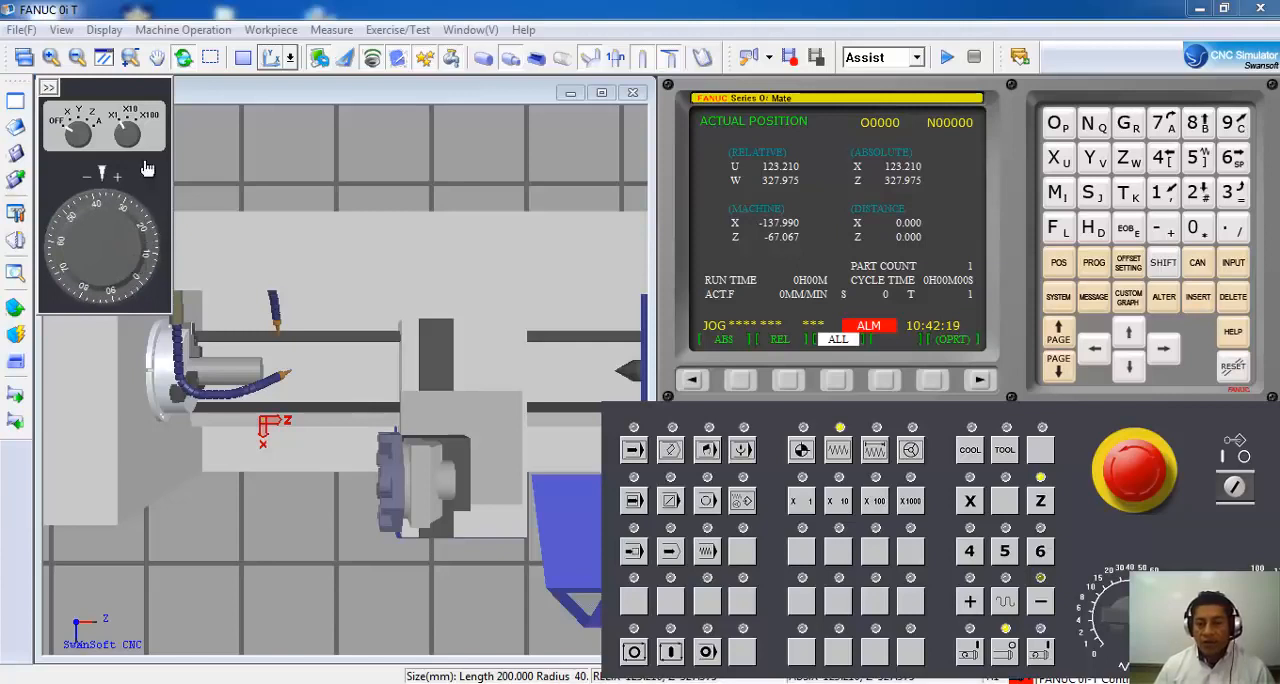
click(911, 451)
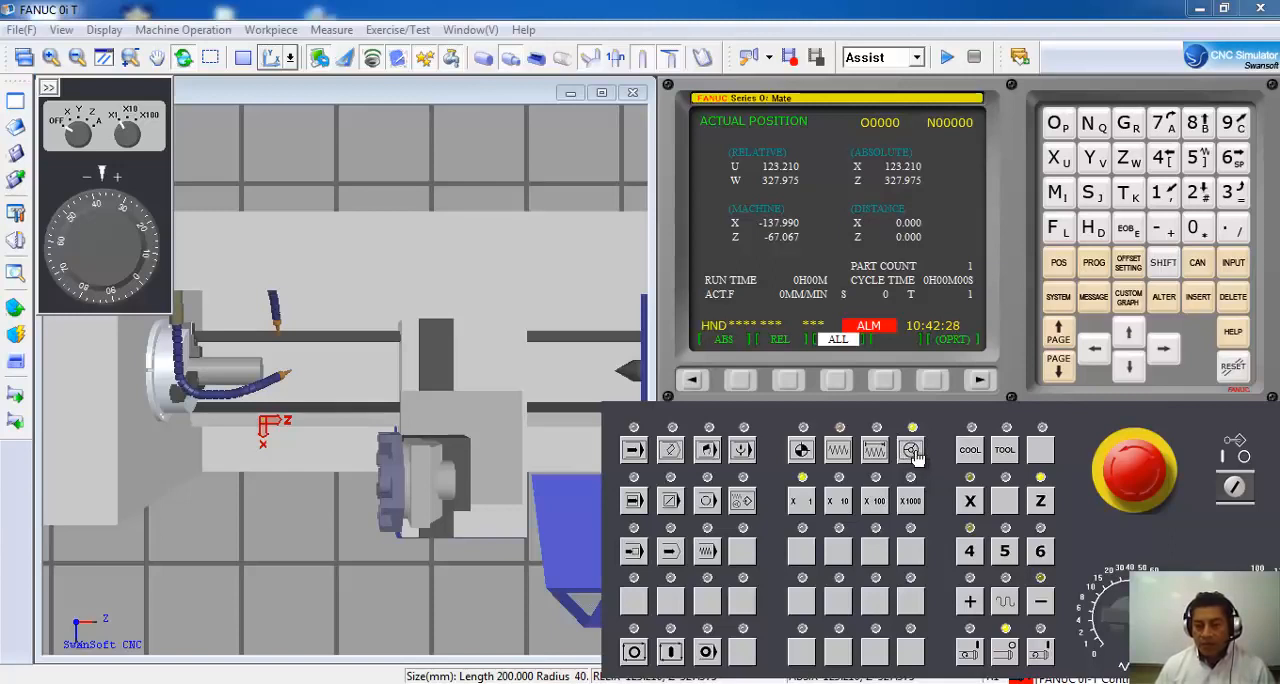
mouse_move(92, 214)
mouse_down()
mouse_move(92, 251)
mouse_move(118, 257)
mouse_move(130, 236)
mouse_up()
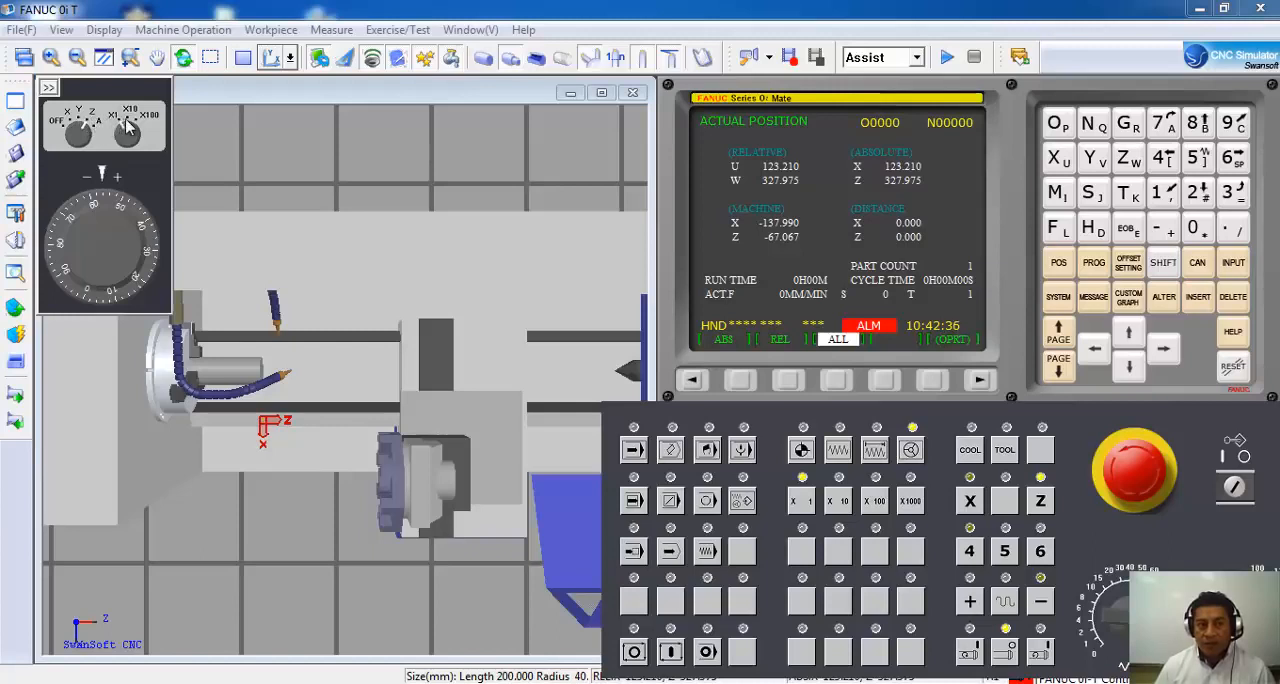
drag(110, 210, 56, 268)
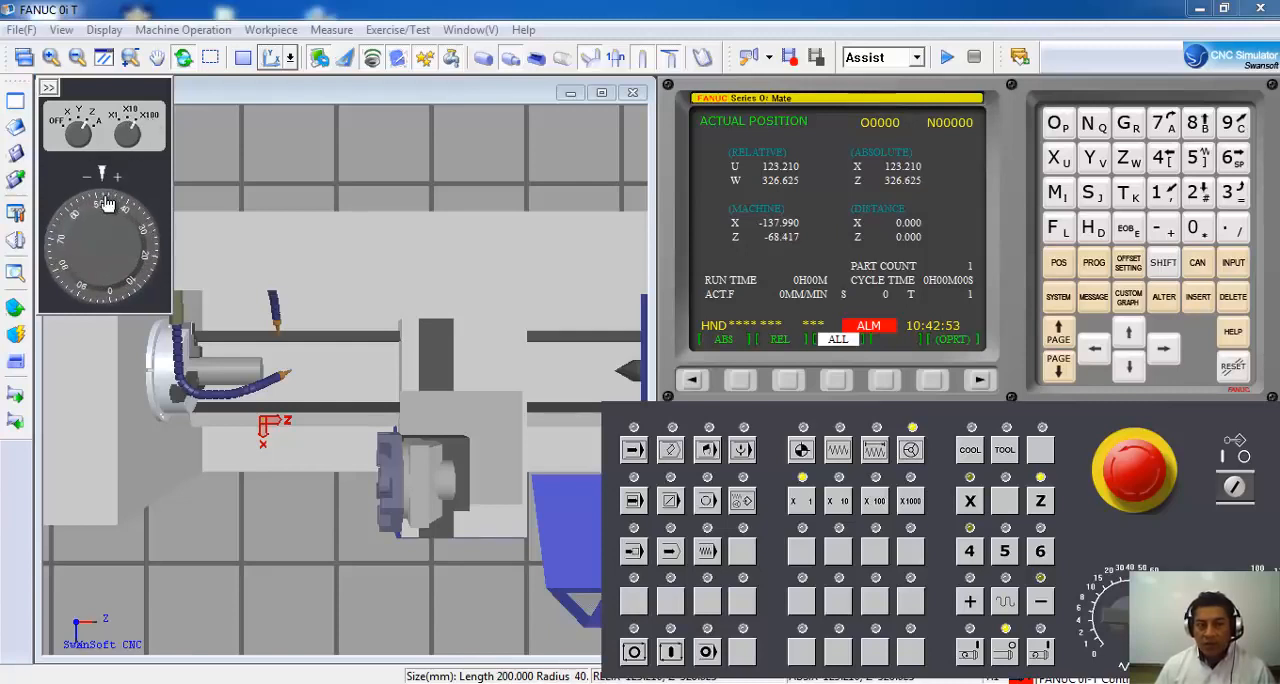
drag(89, 232, 110, 249)
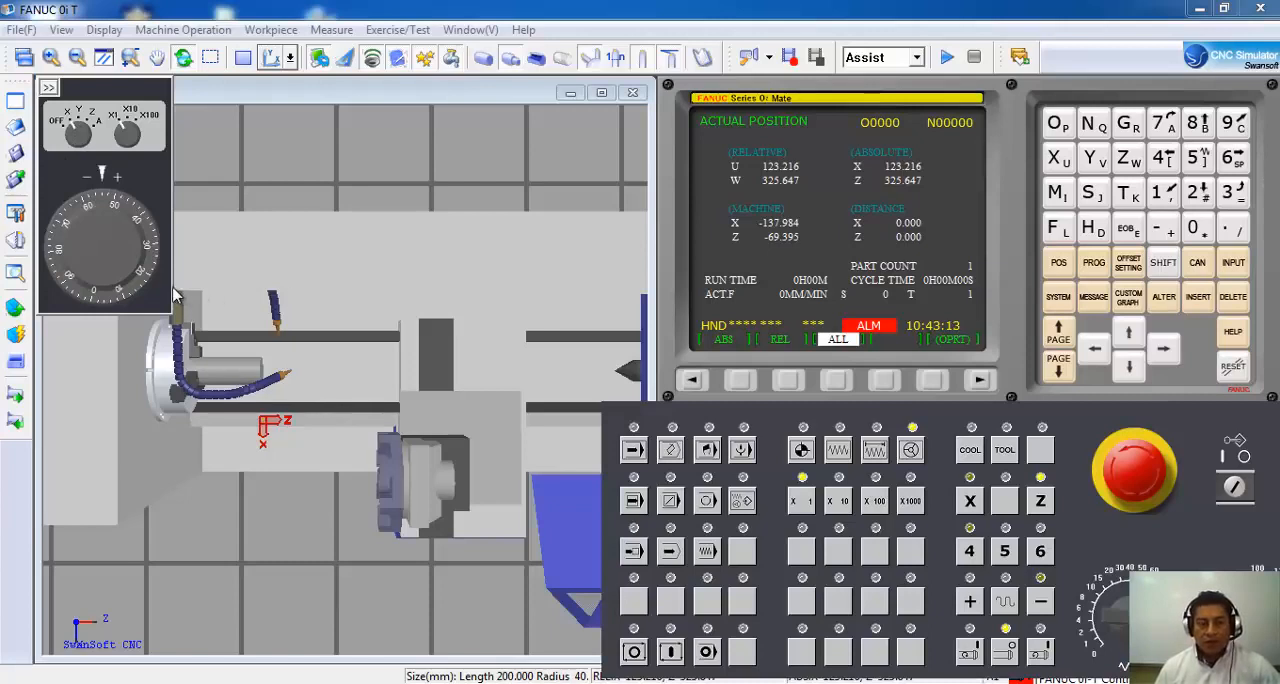
click(49, 88)
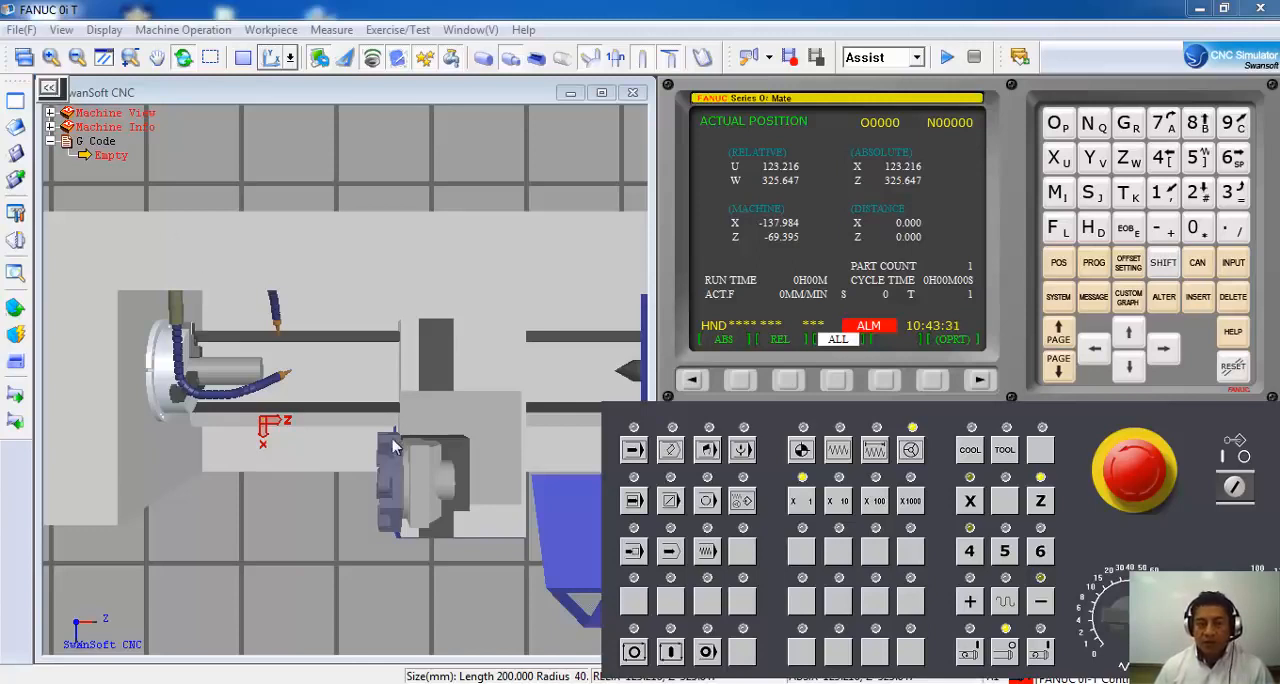
Switch the machine to the front view and tilt it into an angled view of the chuck and turret.
click(290, 57)
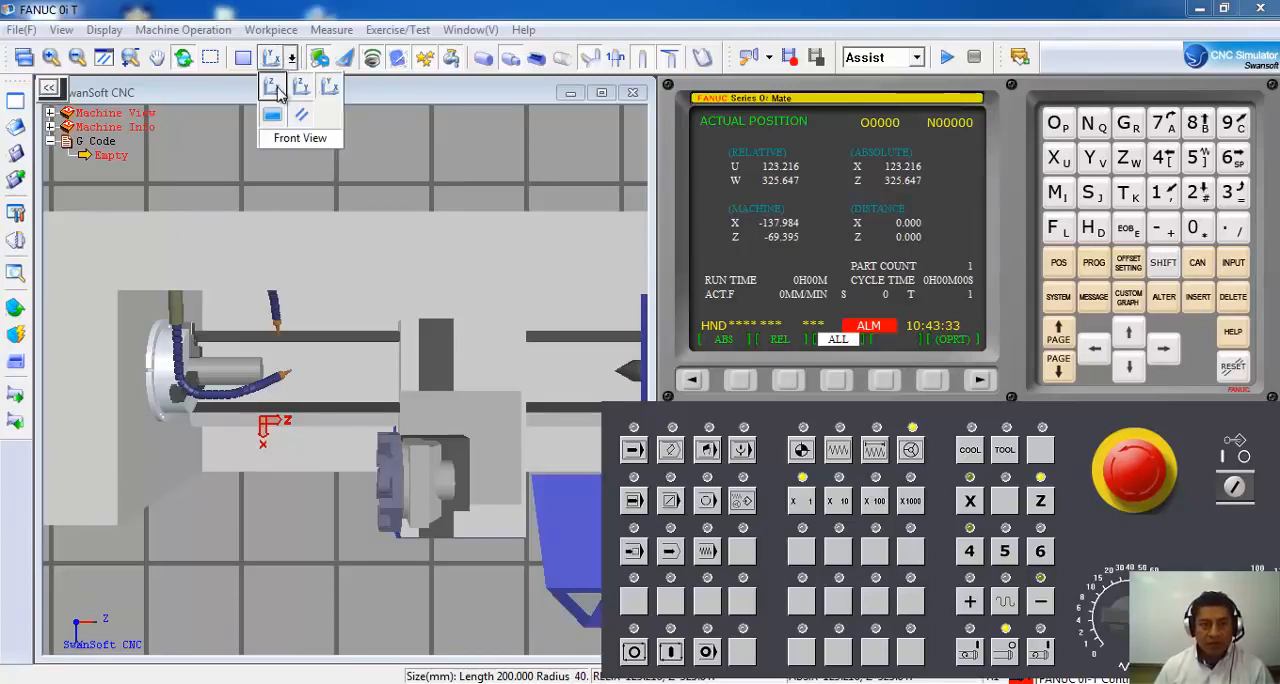
click(282, 98)
drag(308, 332, 410, 405)
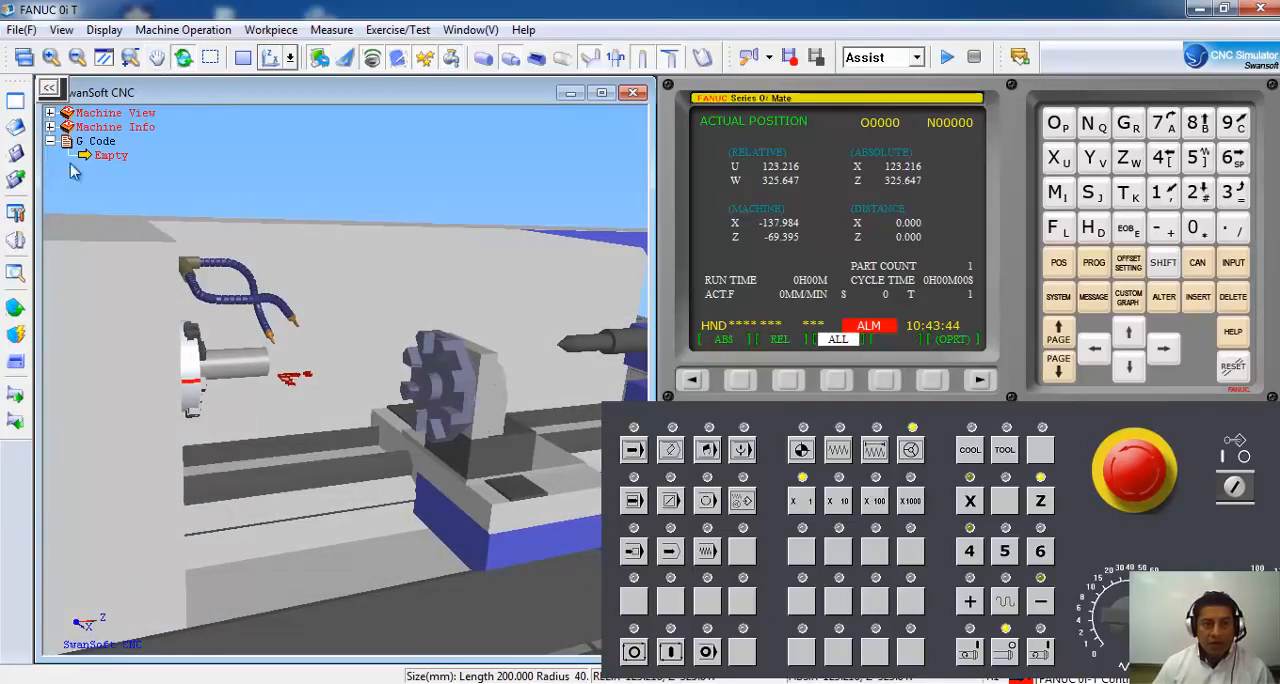
Add external turning tool 001 from the tool library to Tool Station 1 of the turret.
click(15, 248)
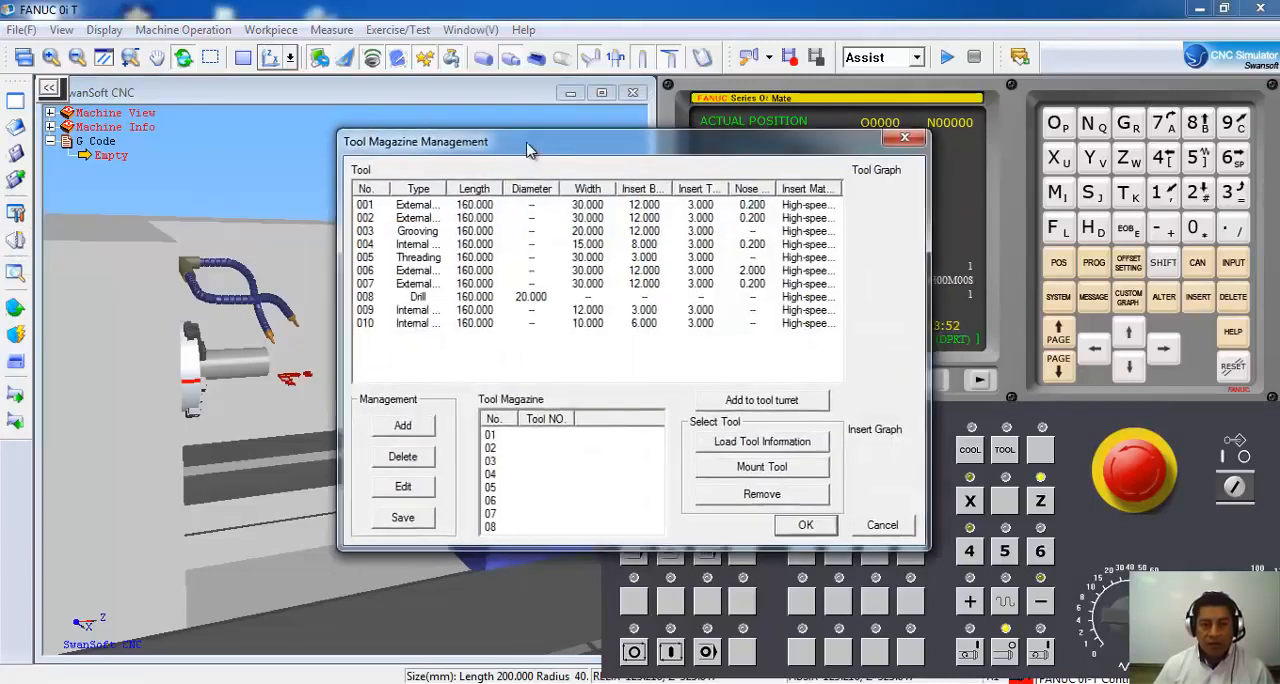
drag(528, 148, 472, 114)
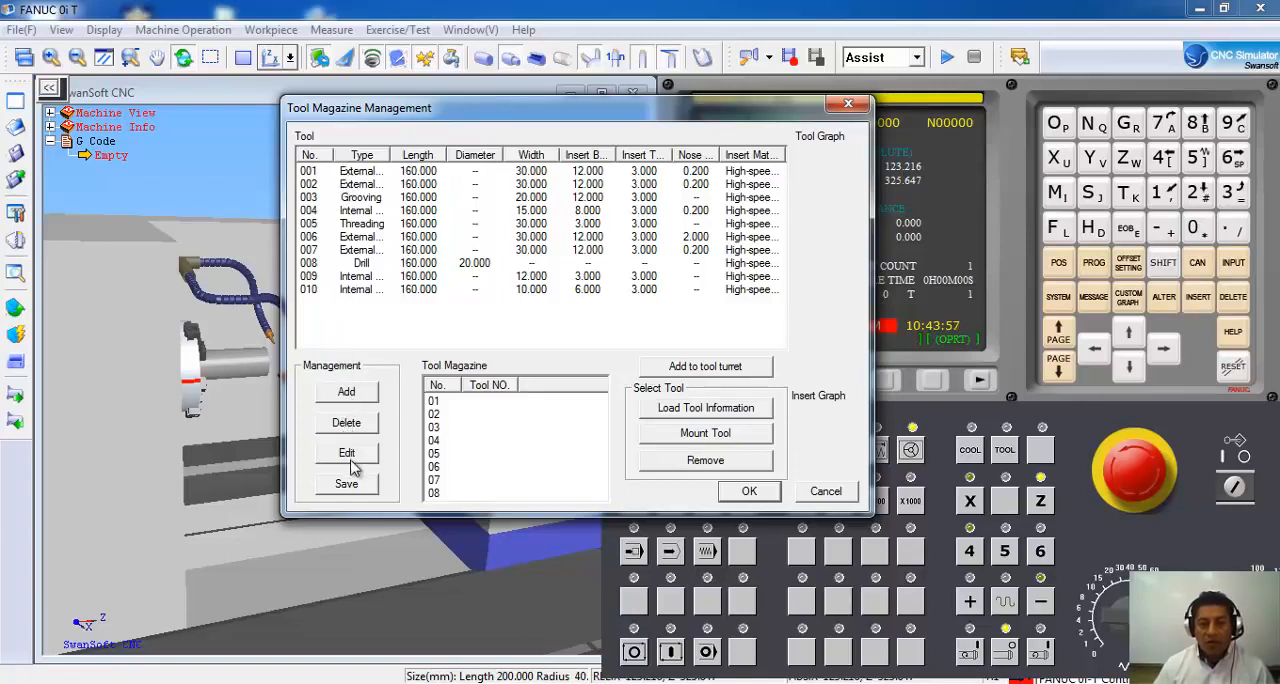
click(368, 173)
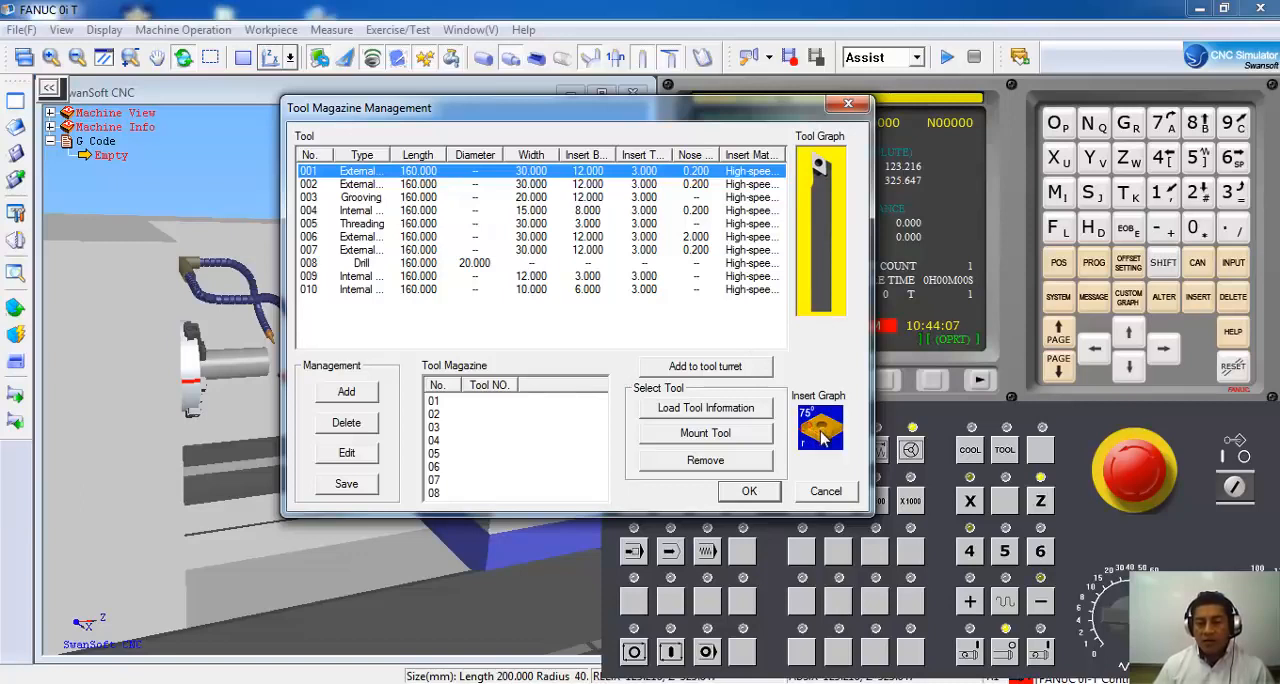
click(716, 369)
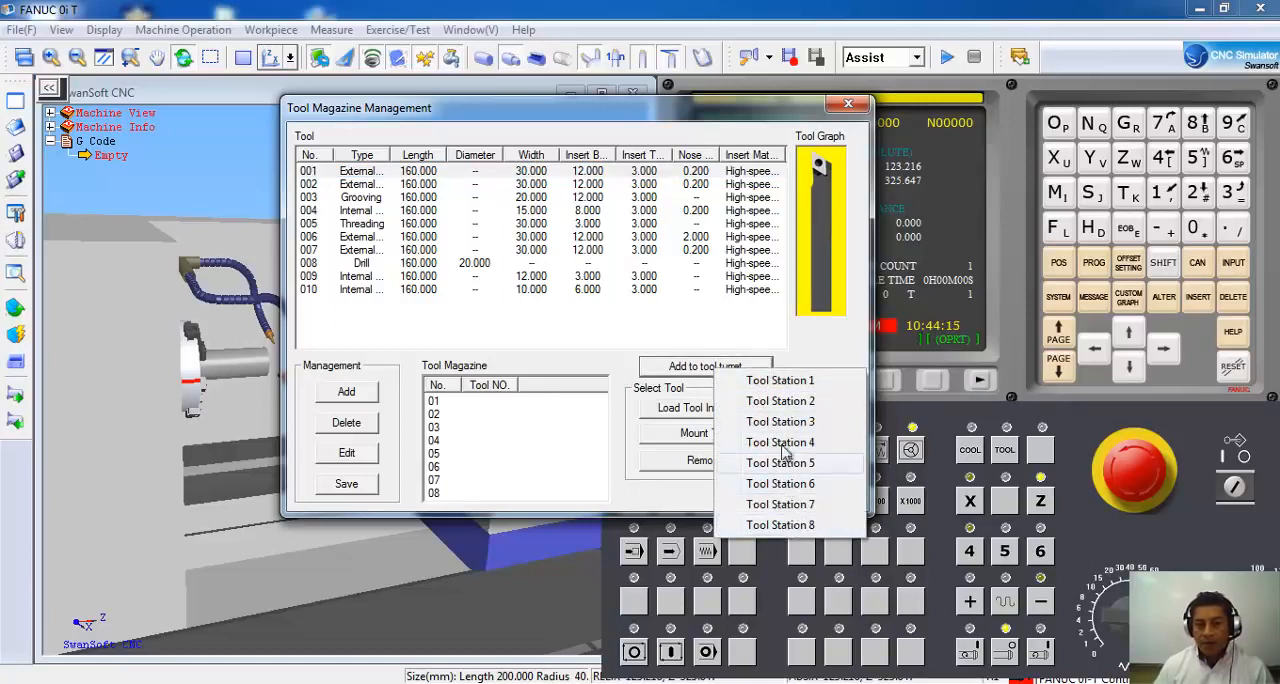
click(783, 381)
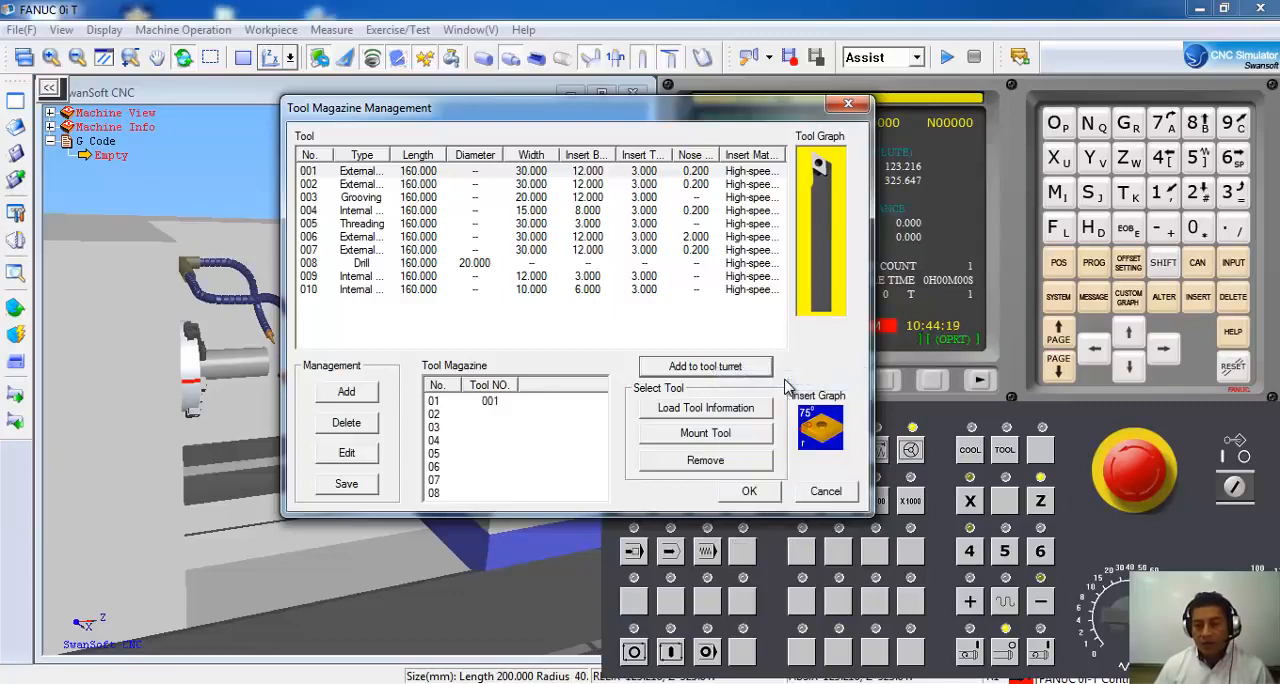
click(742, 491)
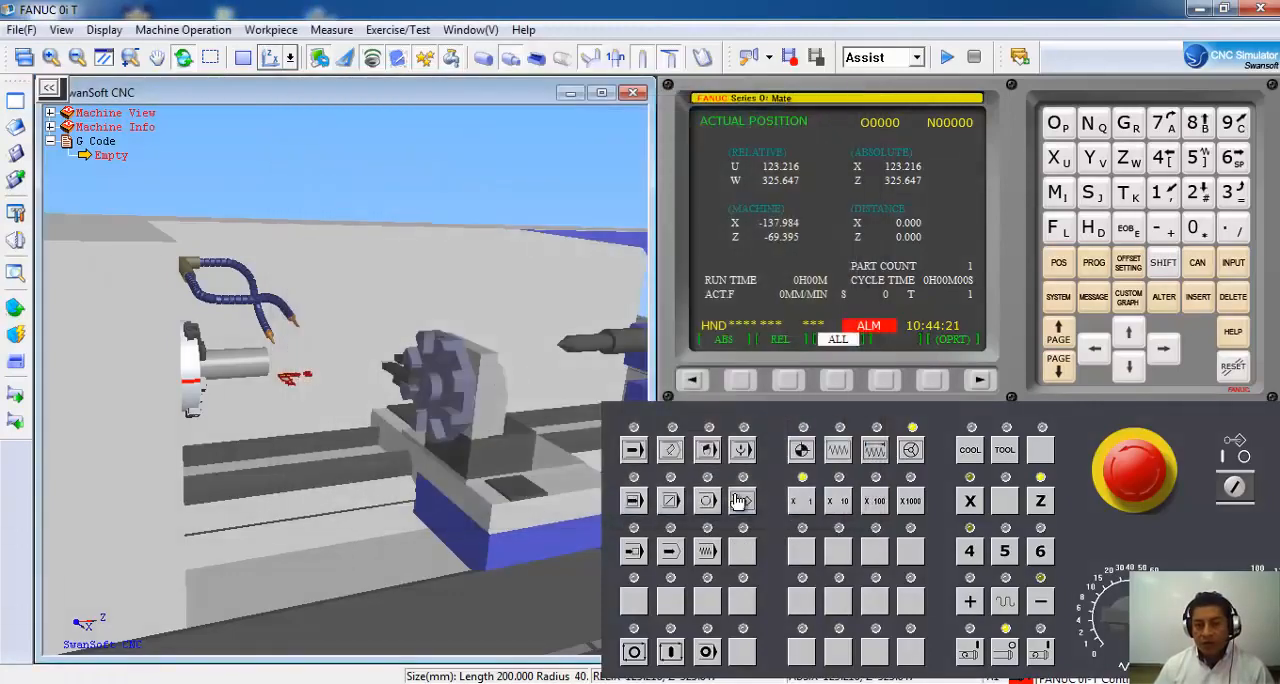
Add grooving tool 003 from the tool library to Tool Station 5 of the turret.
click(14, 243)
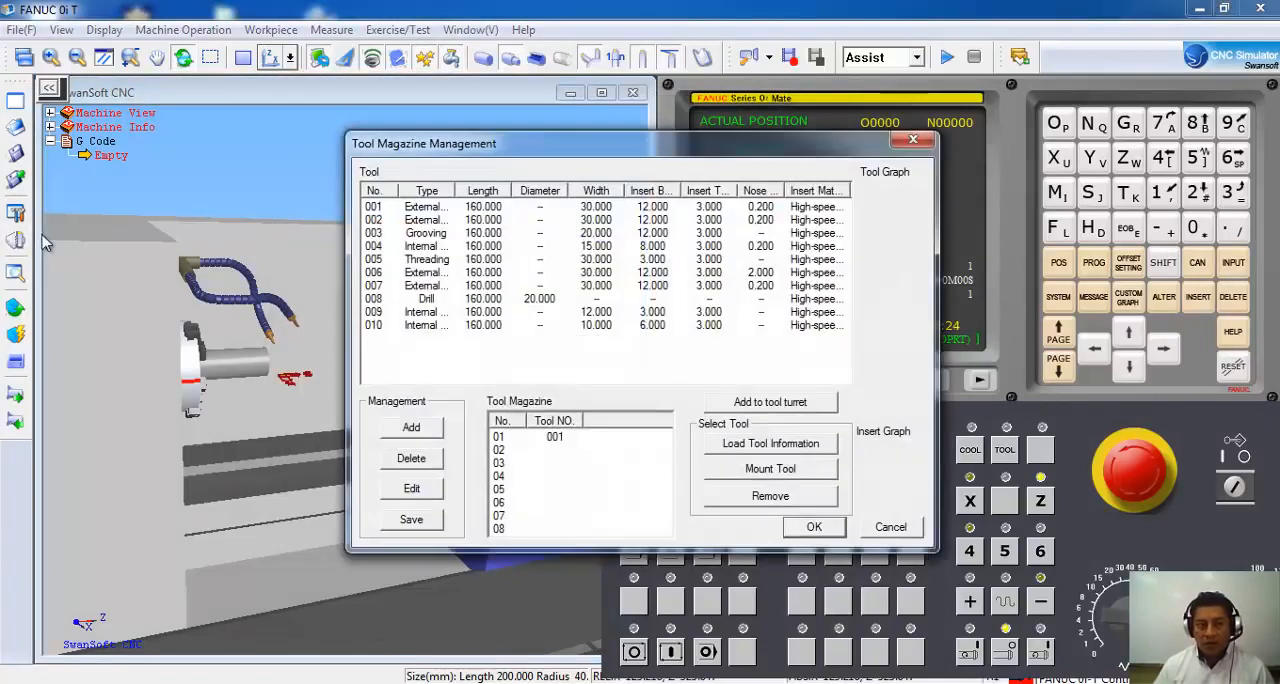
click(441, 236)
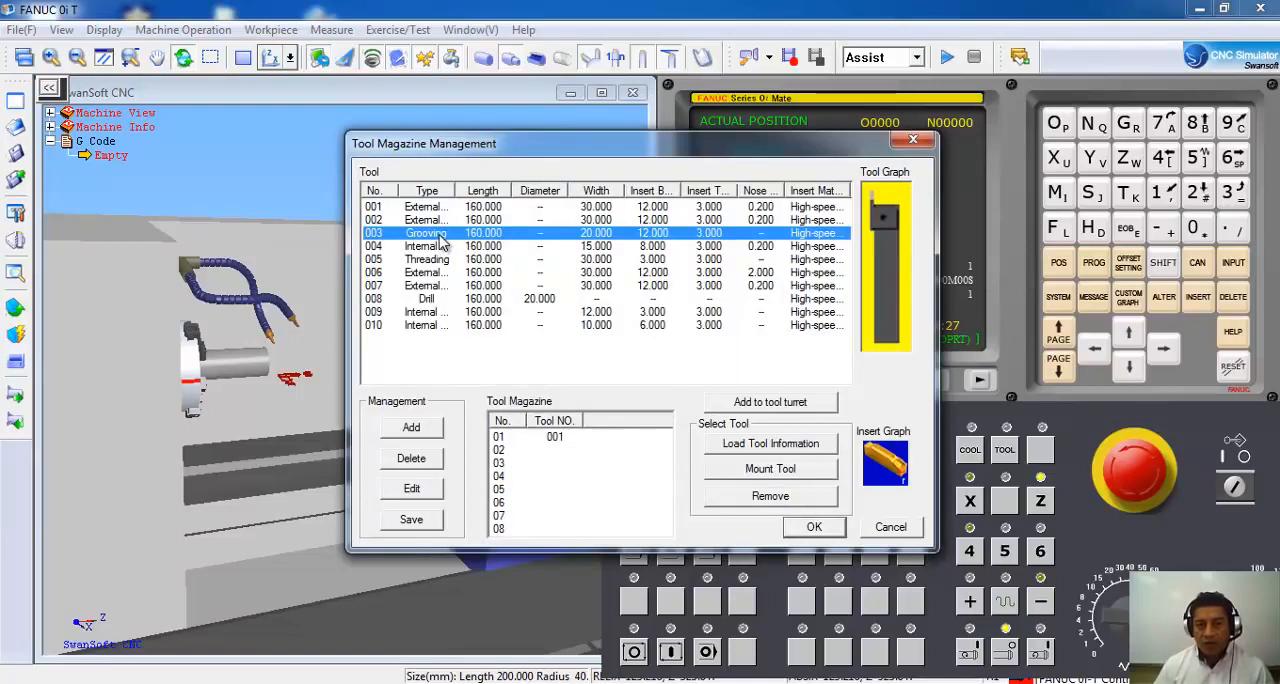
click(806, 405)
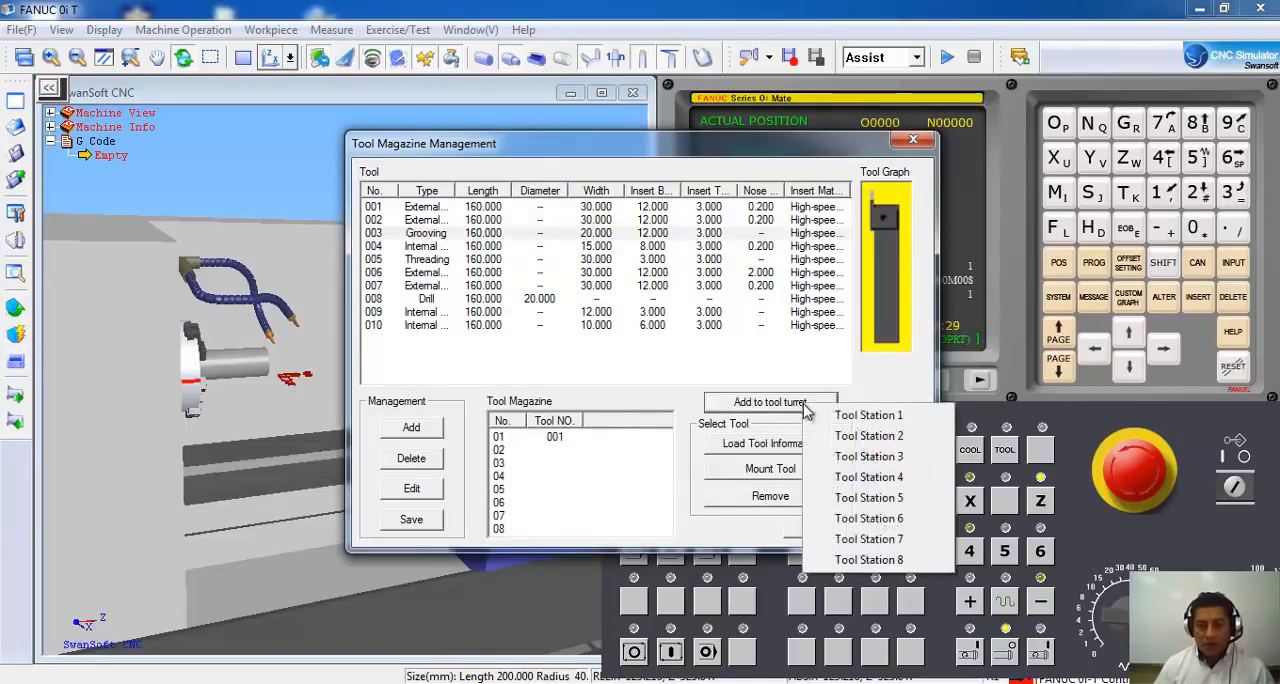
click(882, 500)
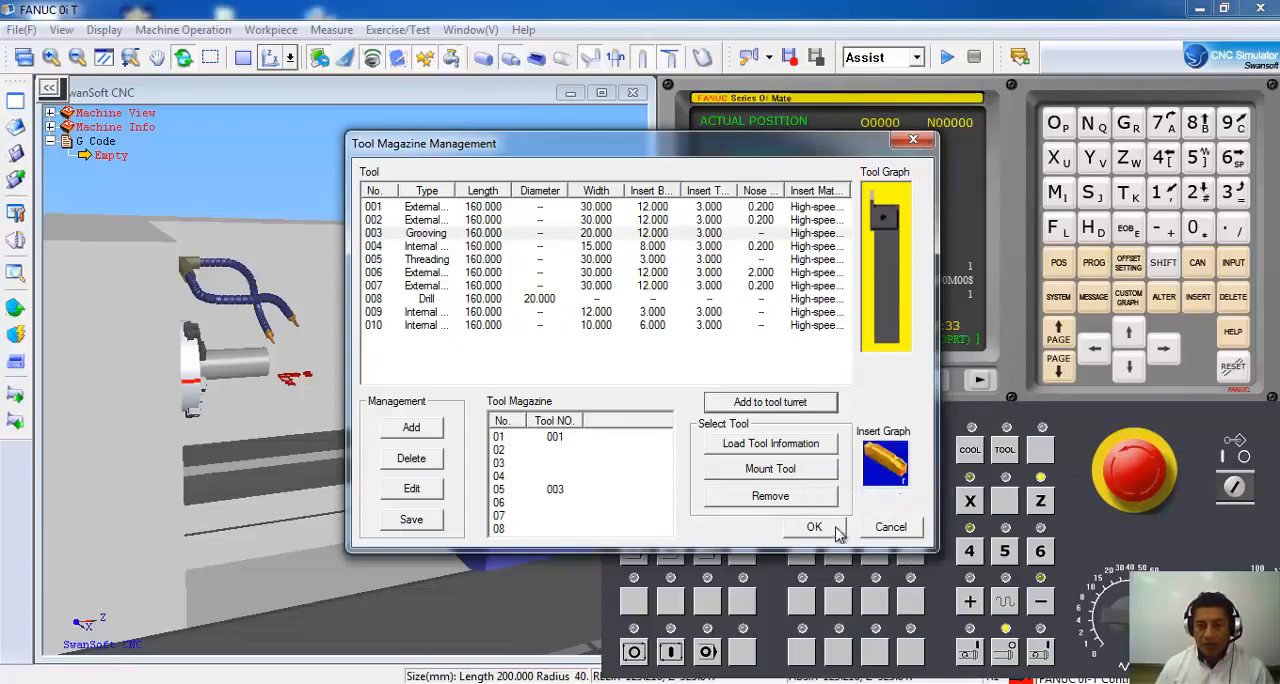
click(814, 527)
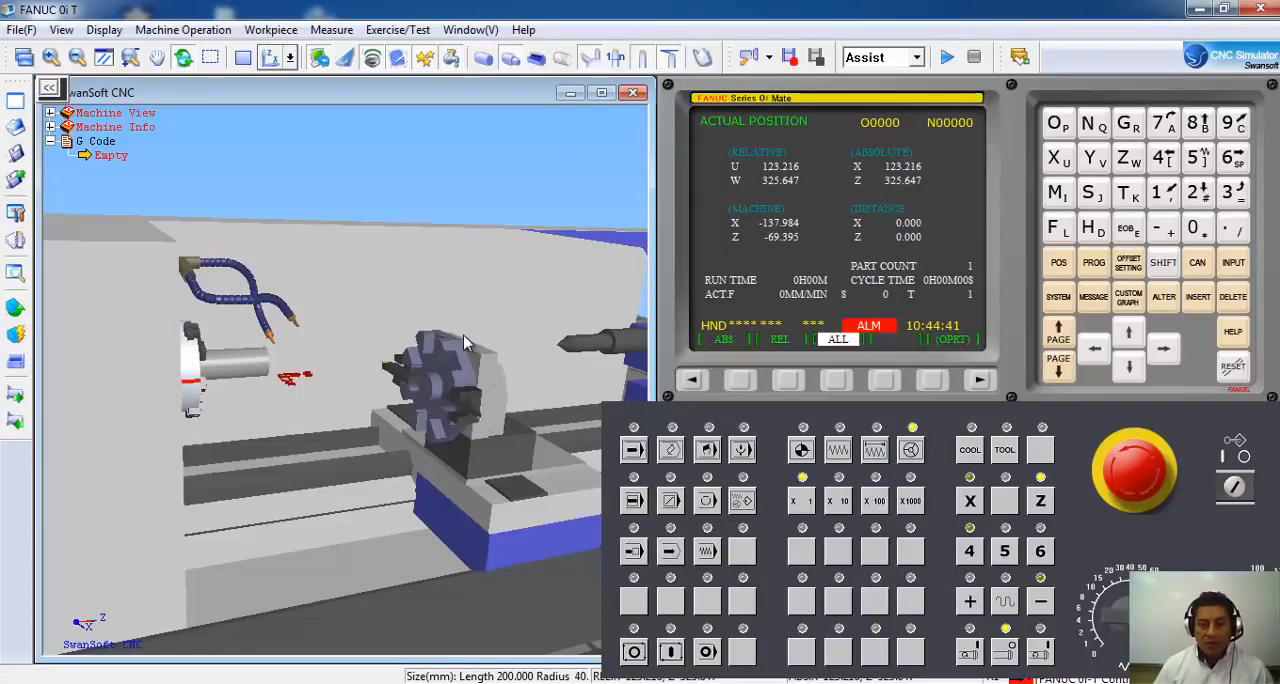
Show the program page on the control and switch the machine to MDI mode.
drag(453, 348, 380, 385)
scroll(385, 390, down, 5)
scroll(415, 379, down, 2)
scroll(411, 376, up, 3)
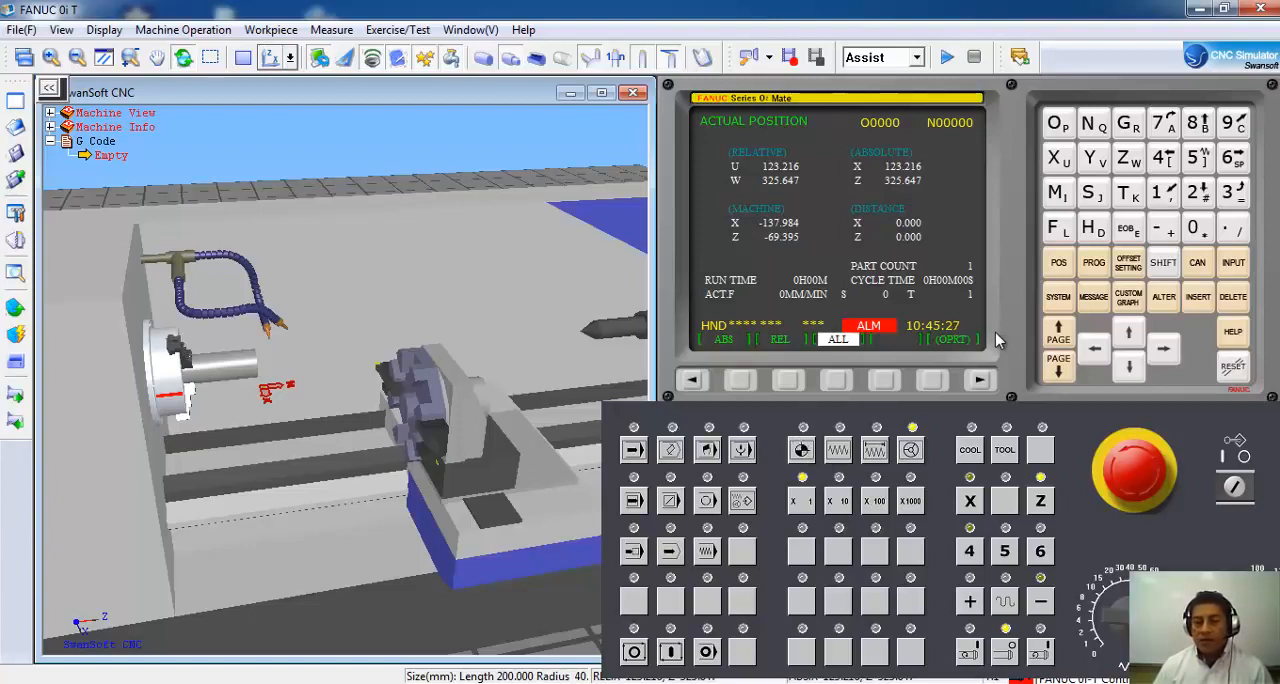
click(1095, 265)
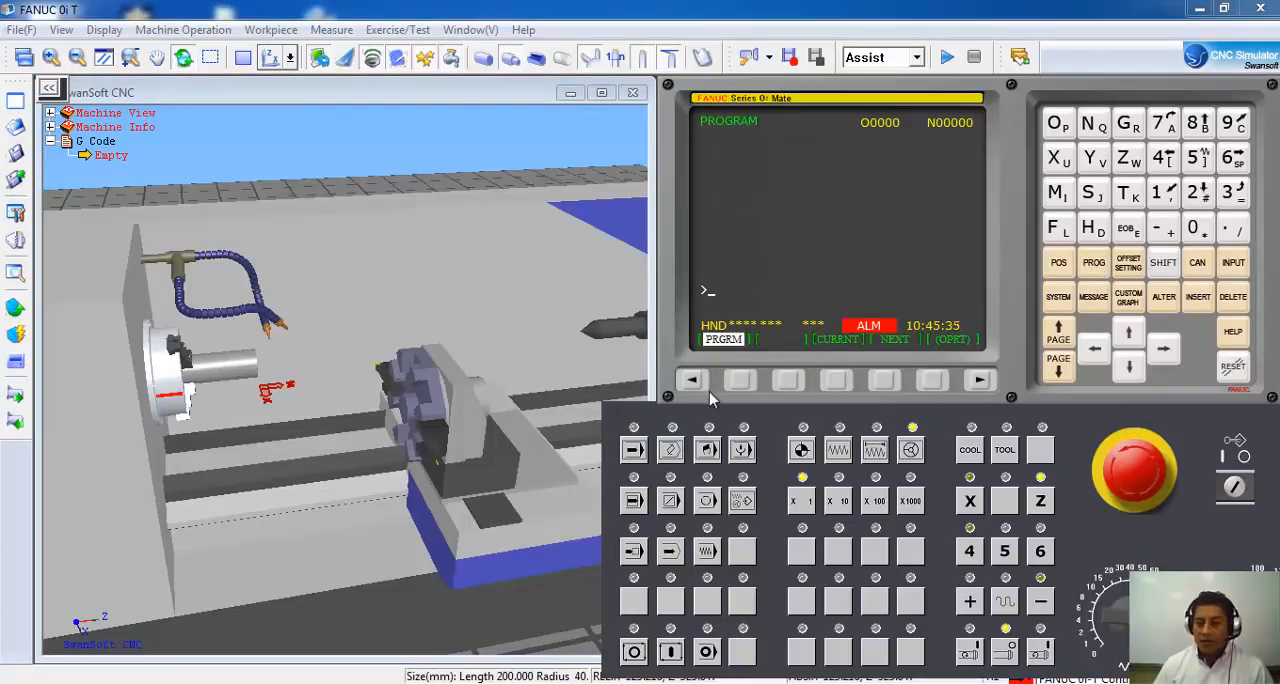
click(671, 451)
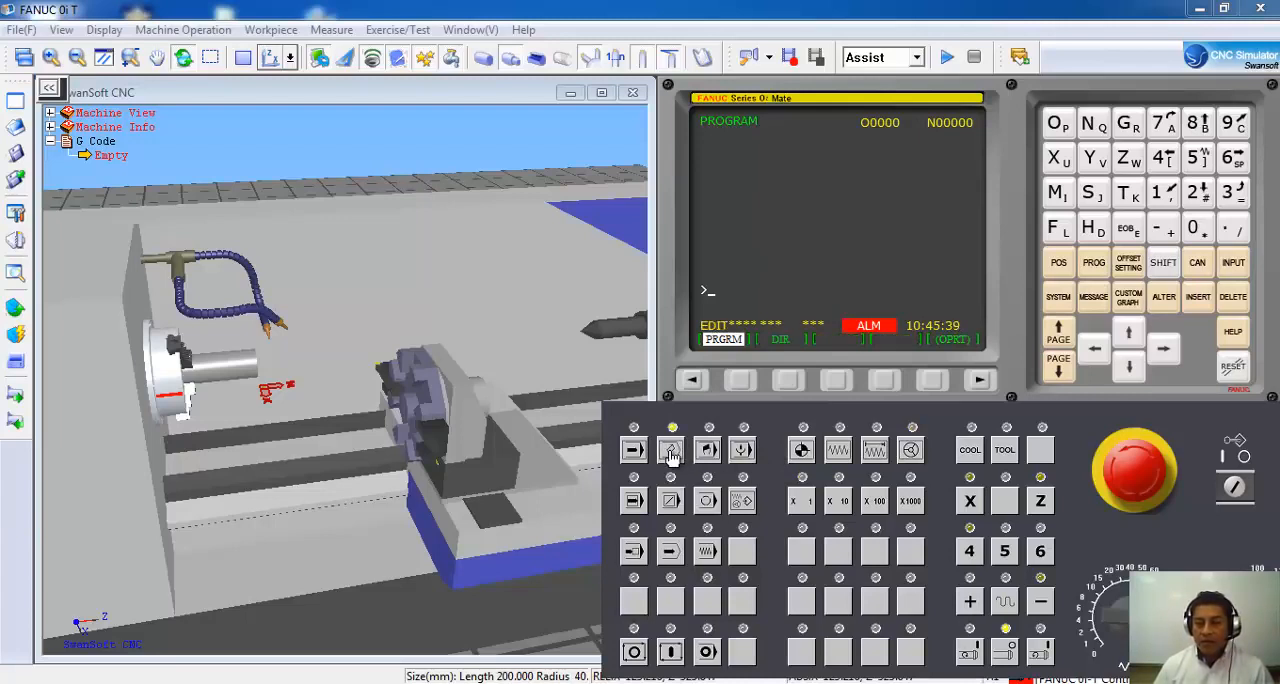
click(708, 452)
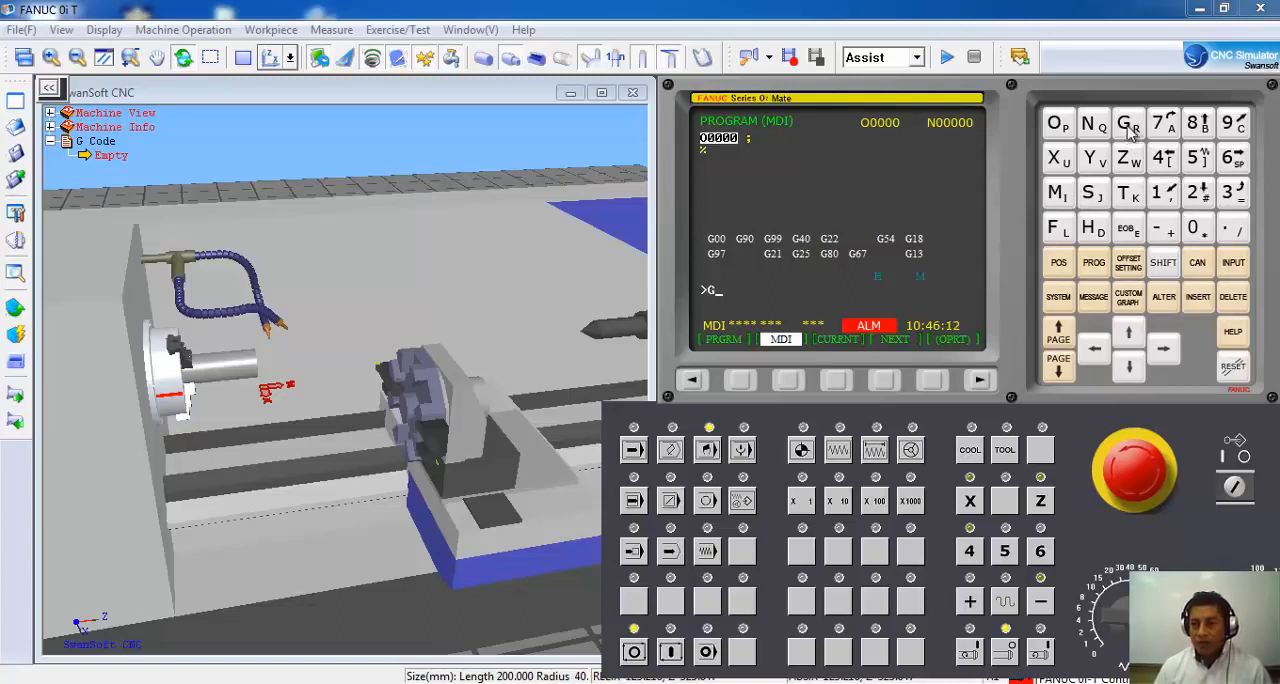
Insert the block G28U0W0; in MDI and run it to send both axes home, then show the position page.
click(1198, 193)
click(1198, 124)
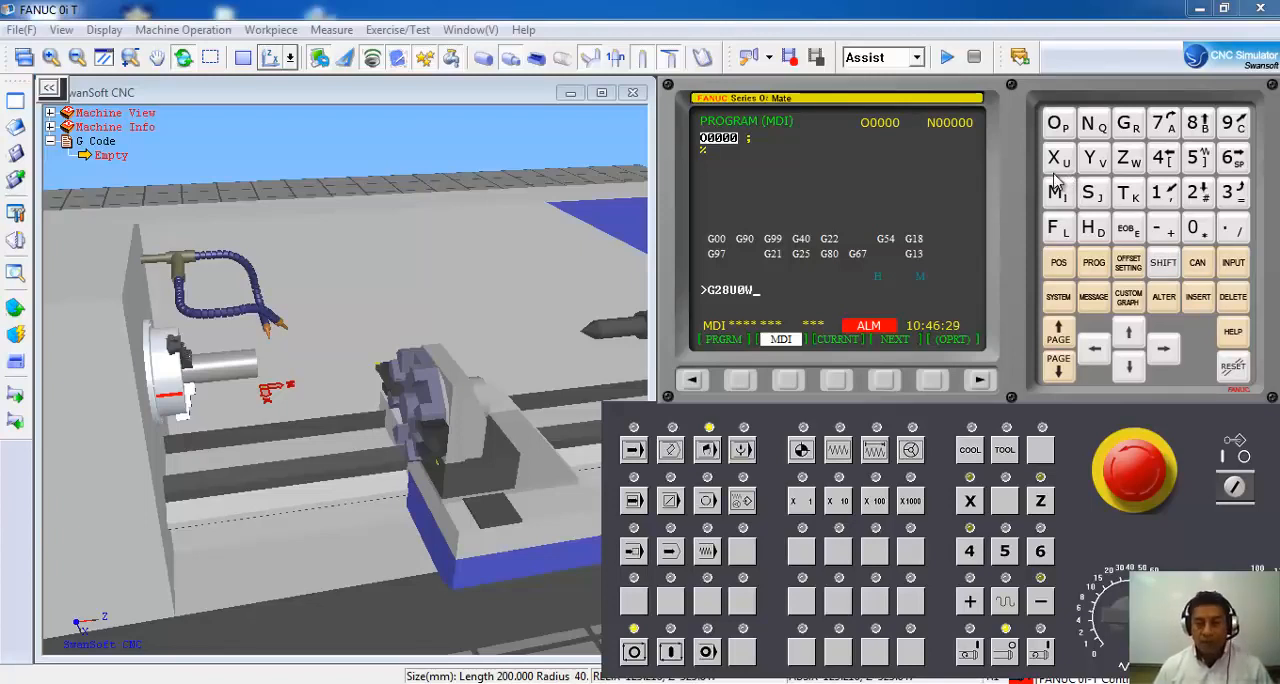
text(0)
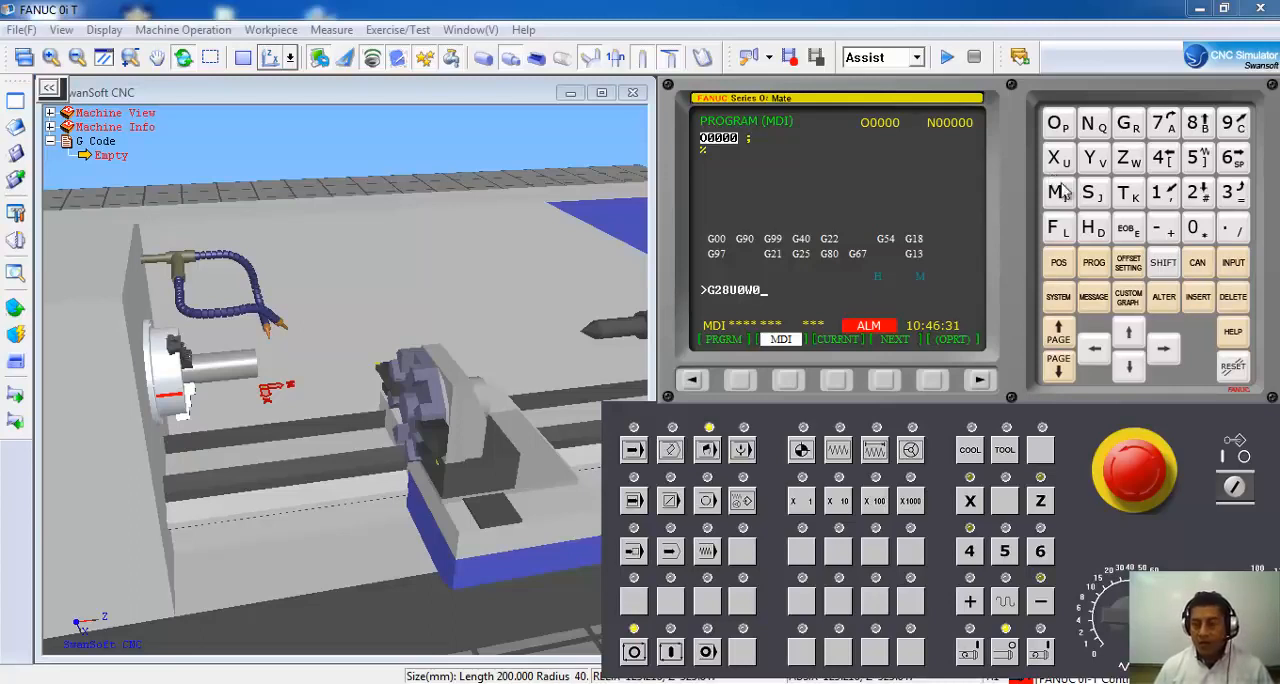
click(1128, 230)
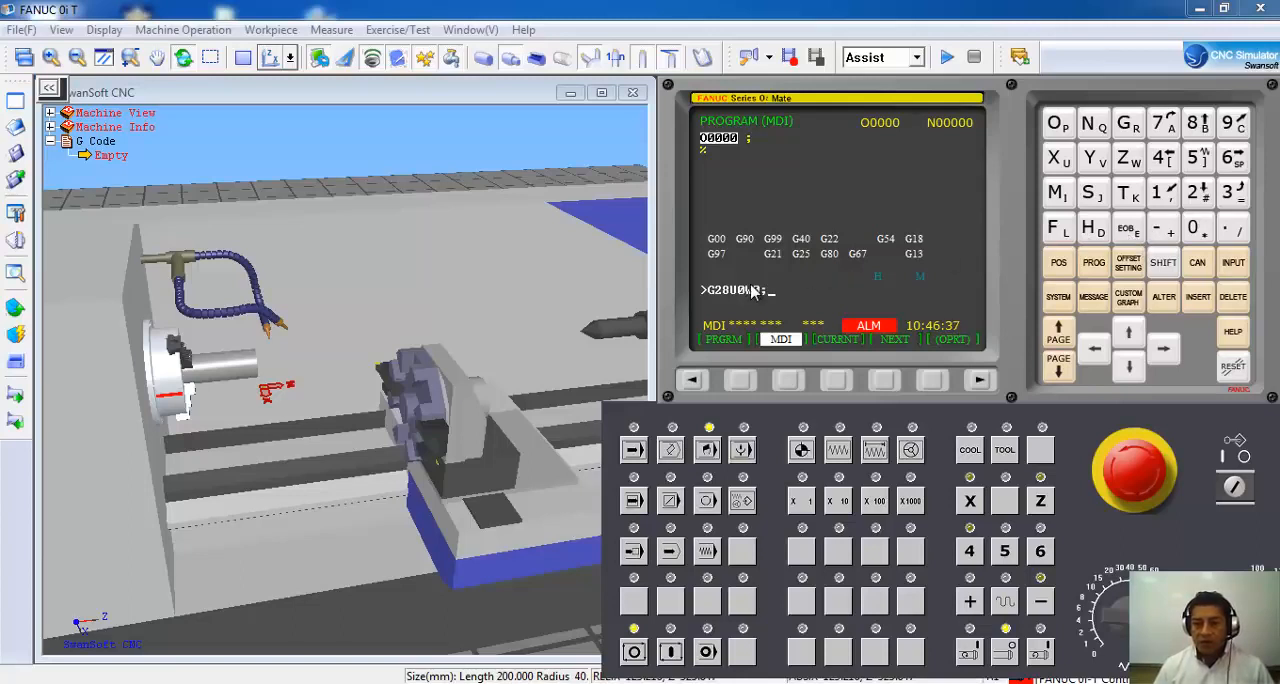
click(1198, 300)
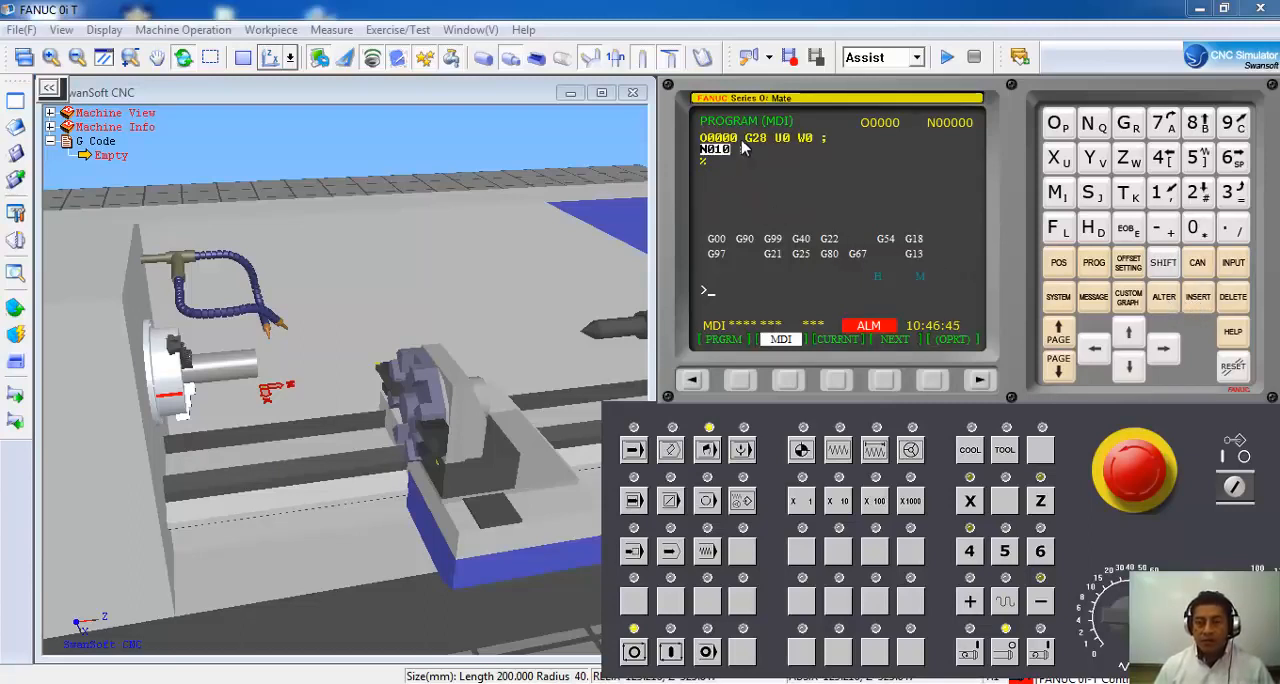
click(671, 653)
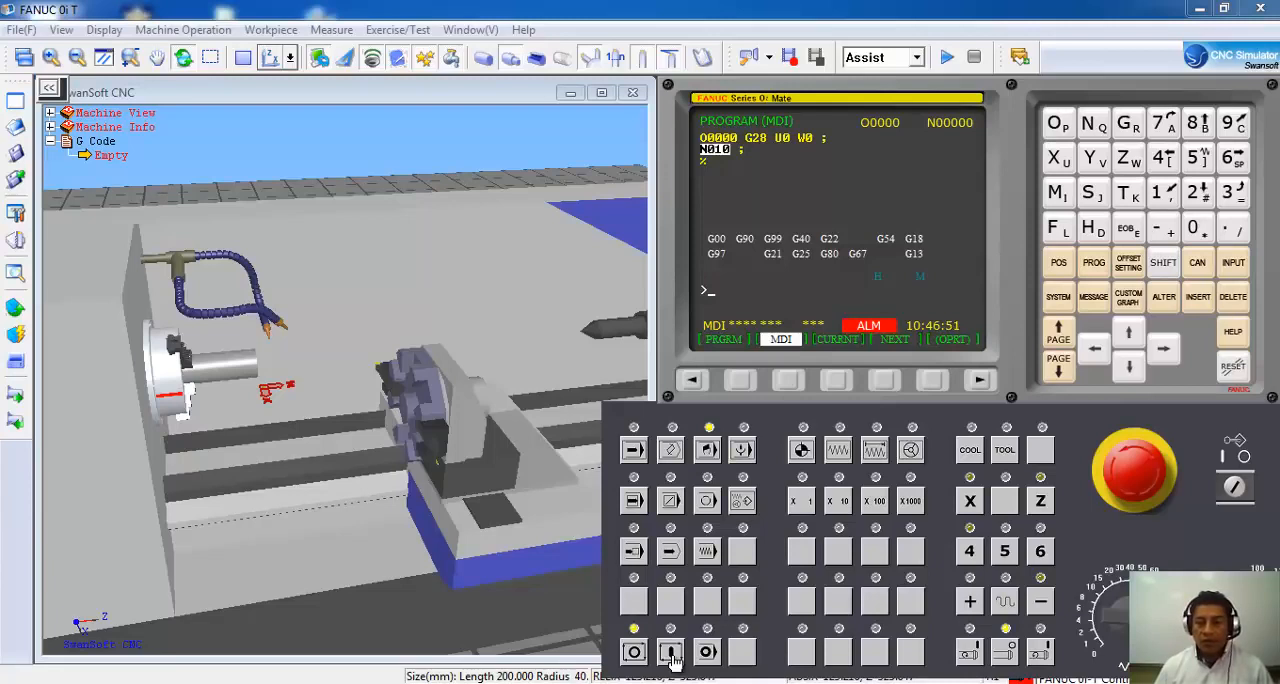
click(671, 653)
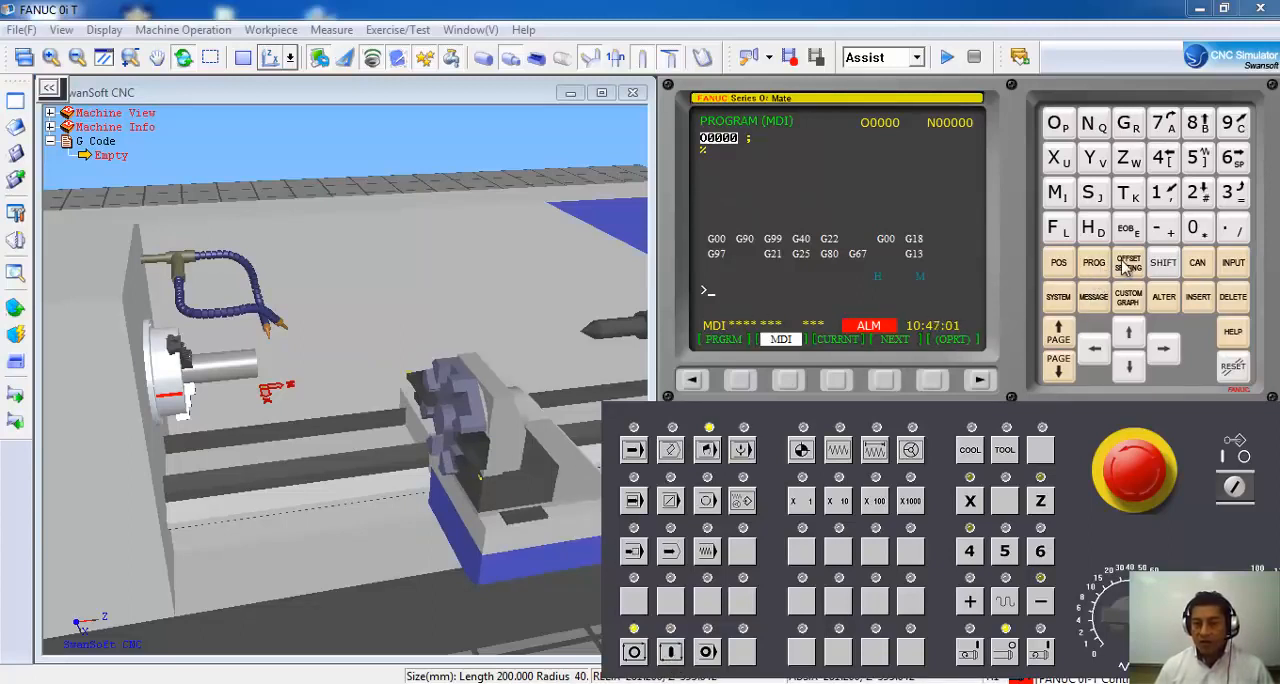
click(1058, 264)
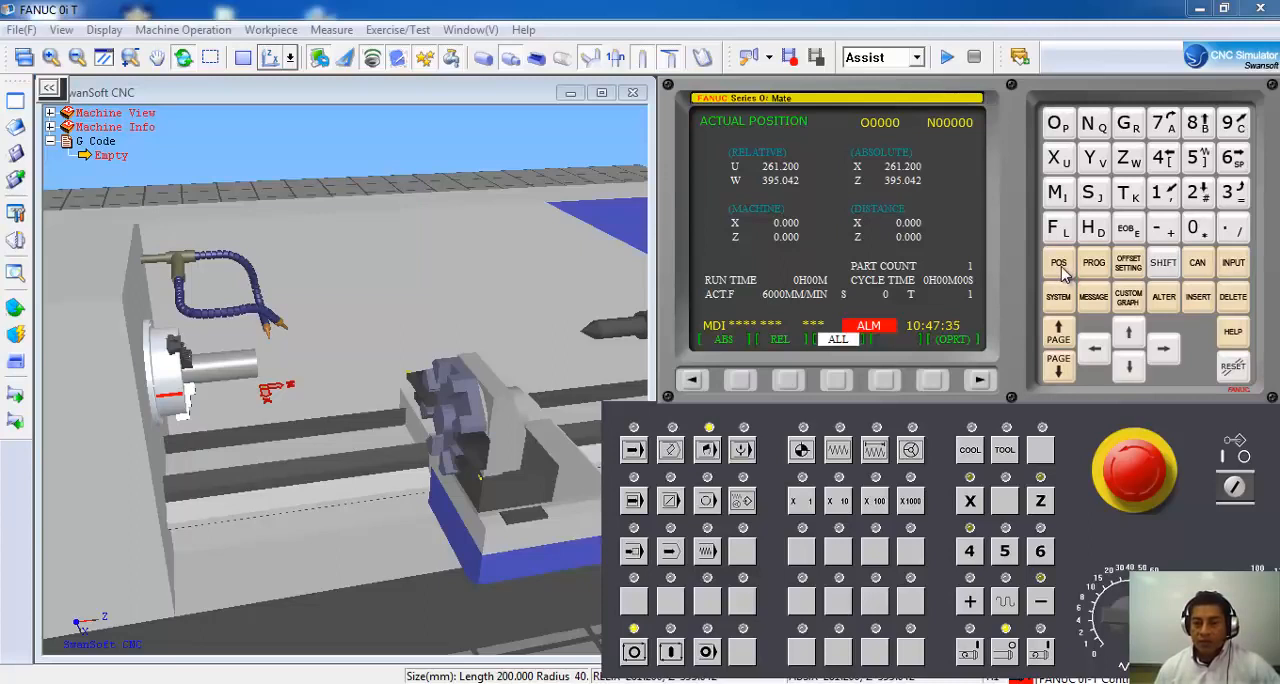
Return to the MDI program page, insert the block S1000M3; and run it to start the spindle.
click(1098, 268)
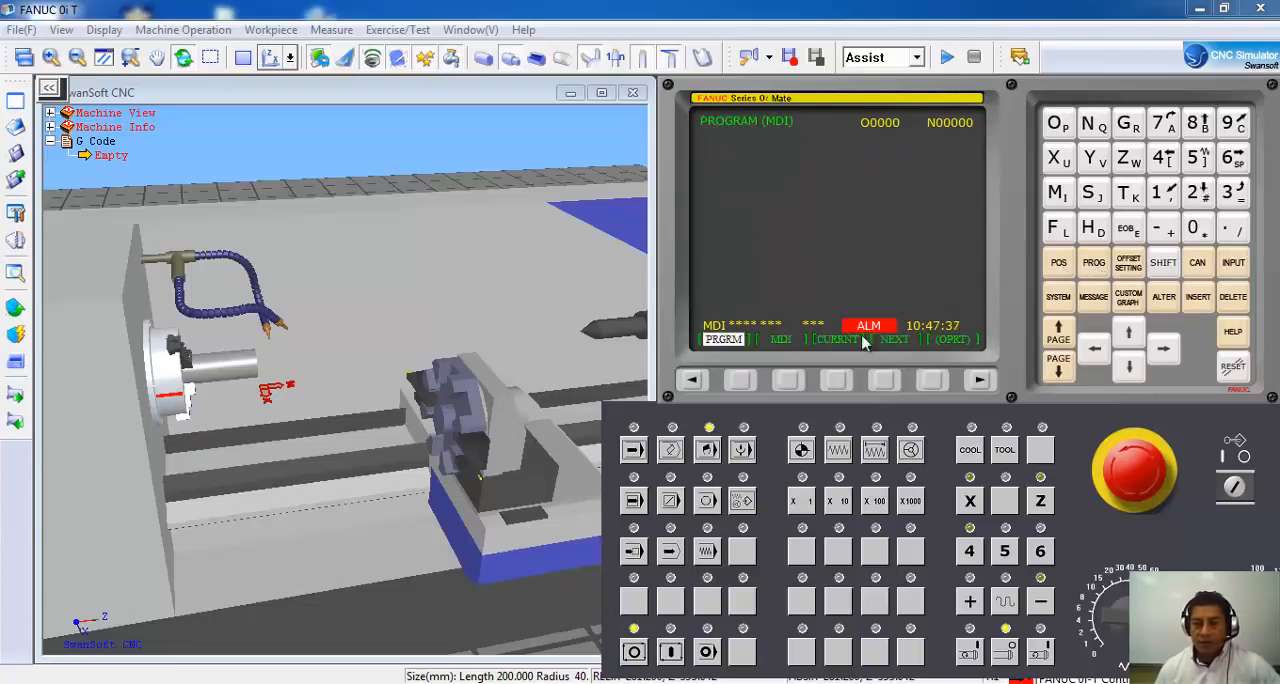
click(786, 379)
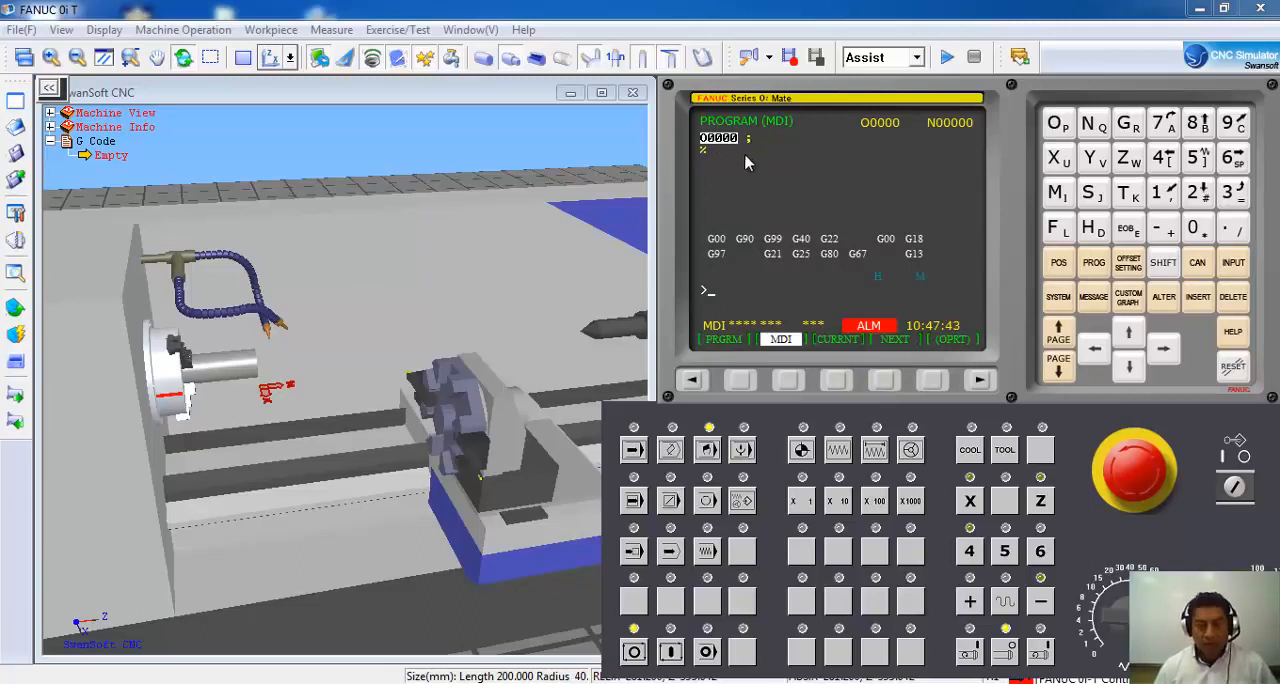
click(1093, 193)
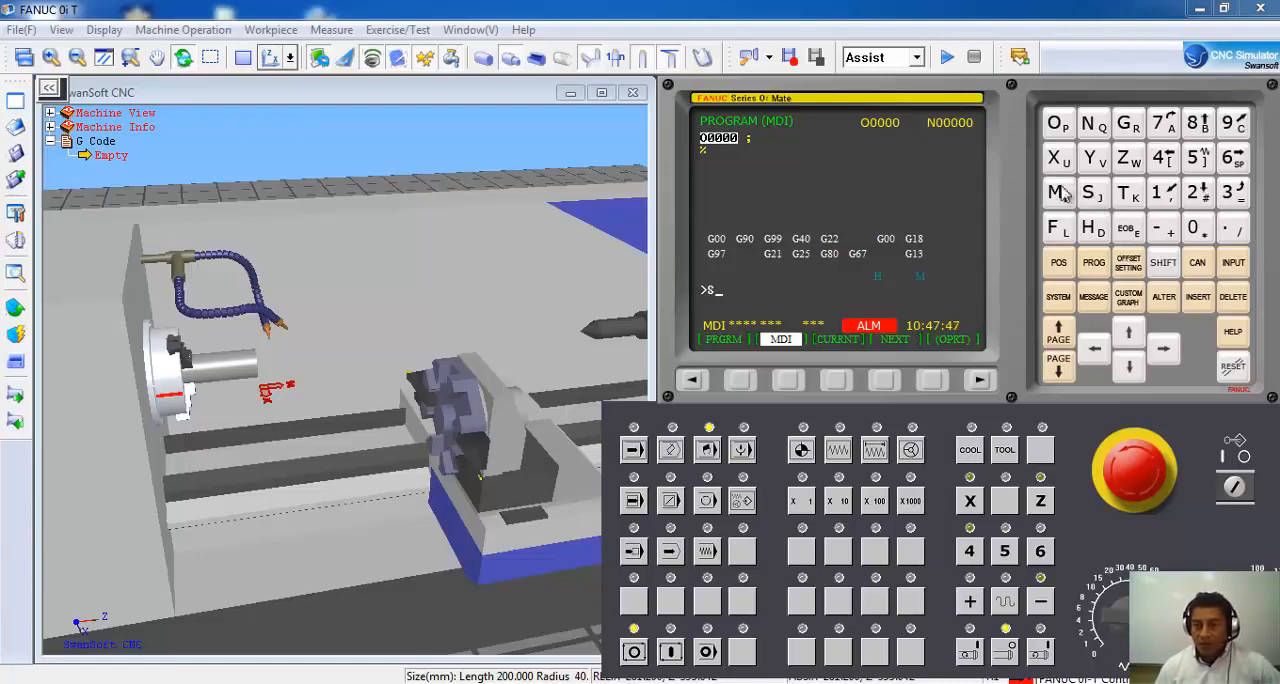
click(1163, 190)
click(1197, 229)
click(1197, 229)
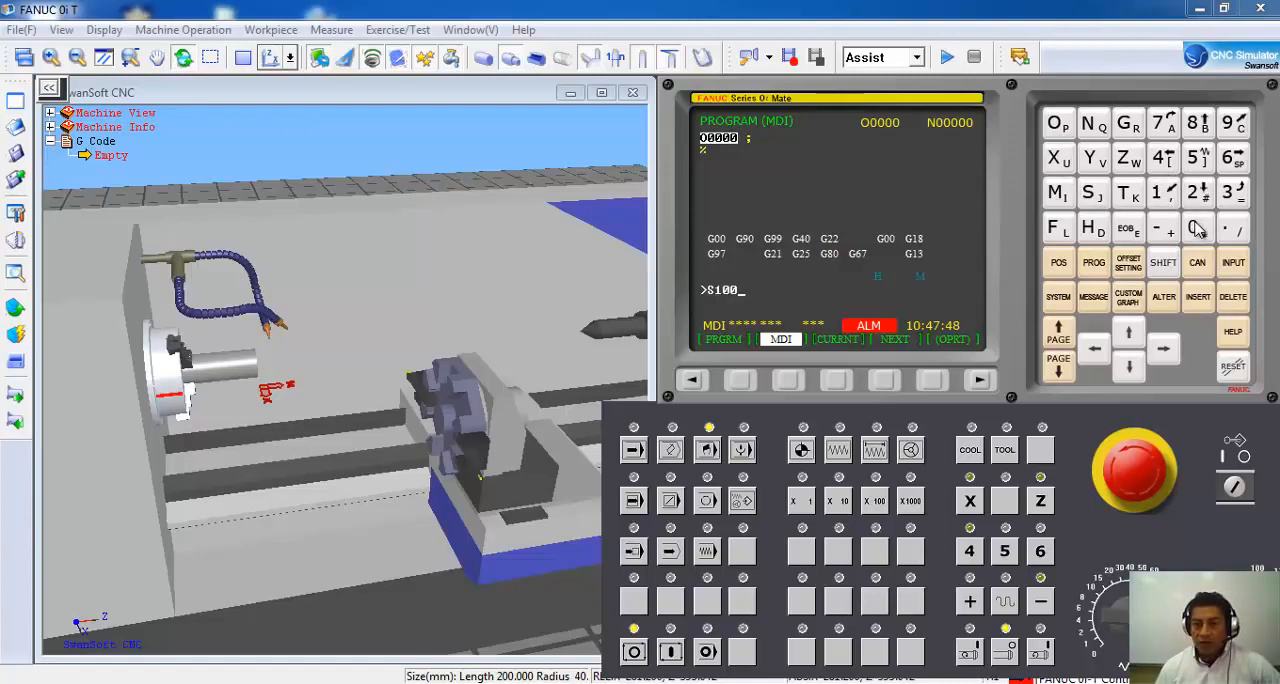
click(1197, 229)
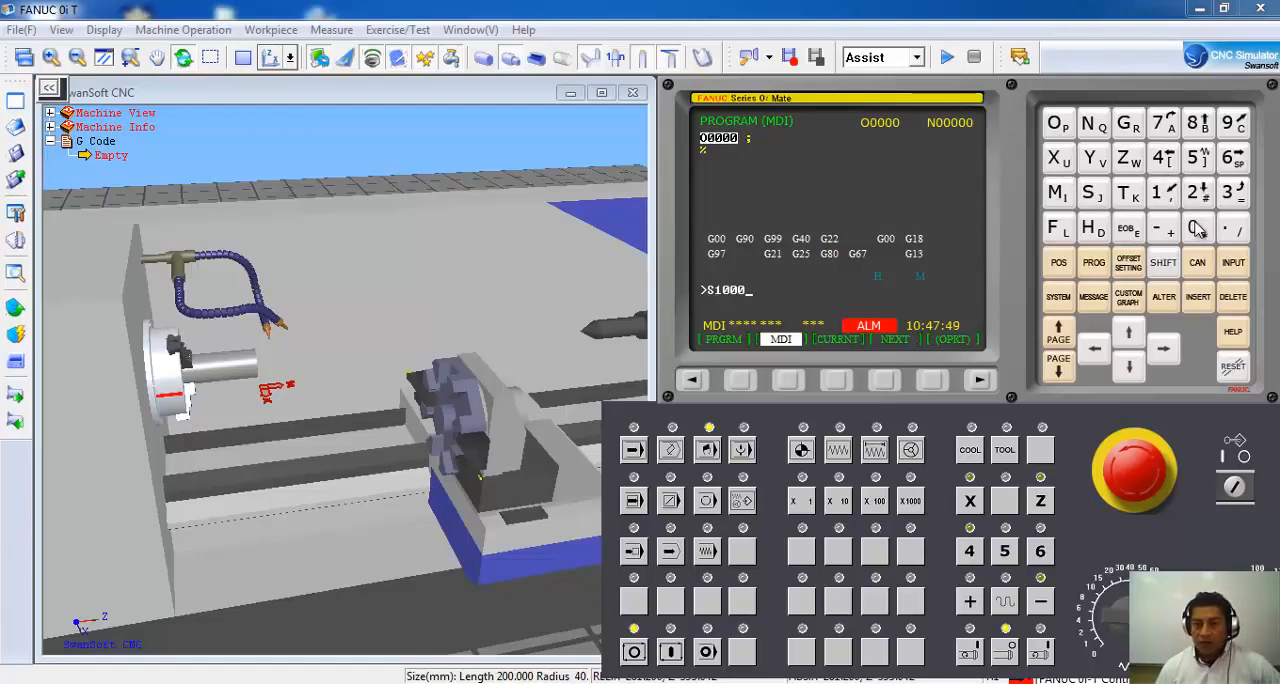
click(1057, 193)
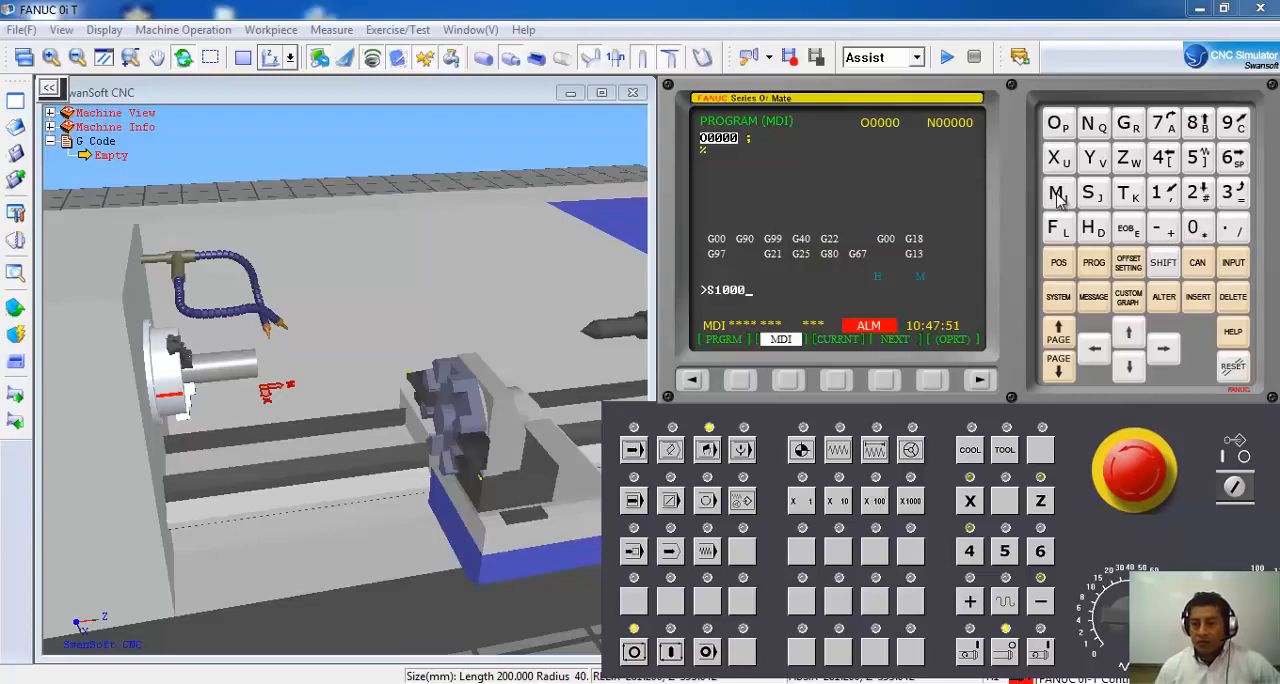
click(1233, 192)
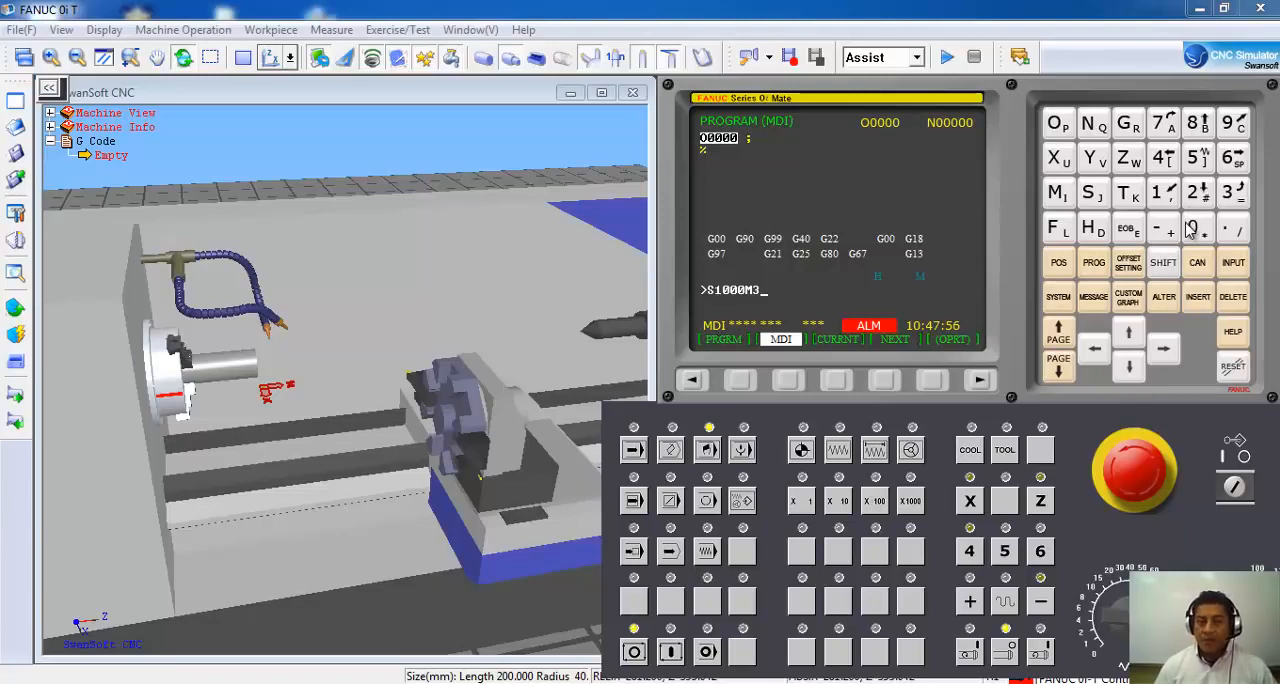
click(1128, 231)
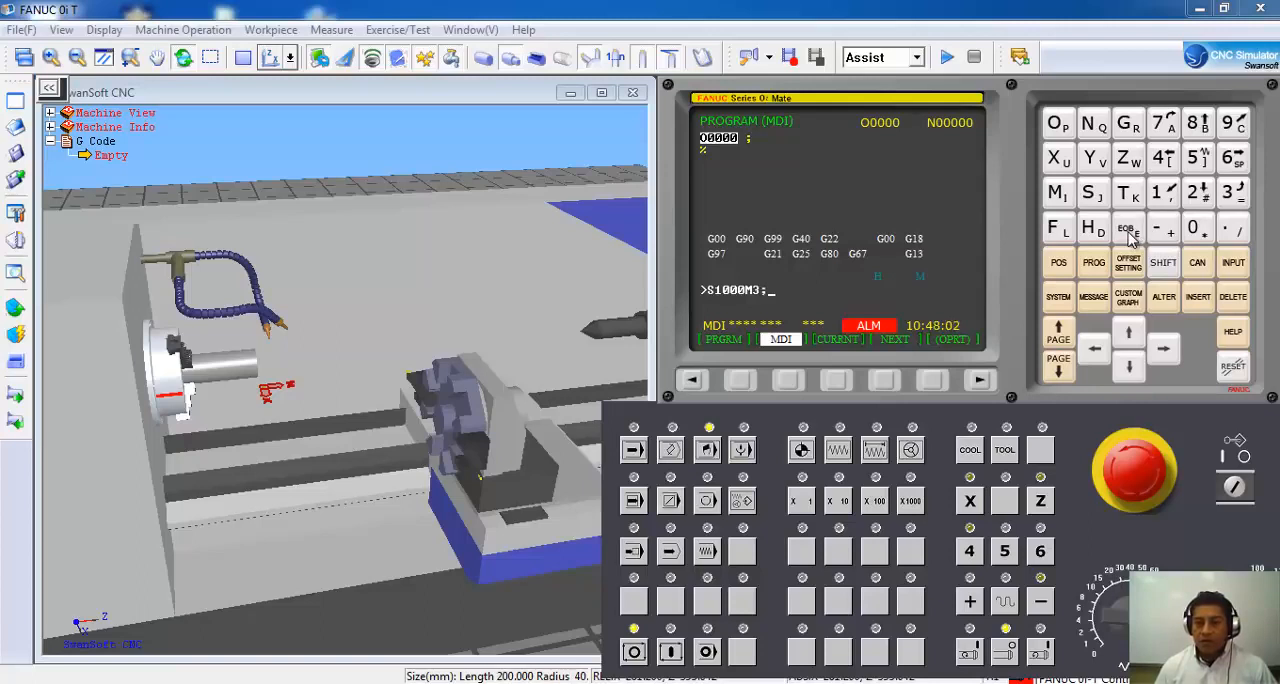
click(1197, 297)
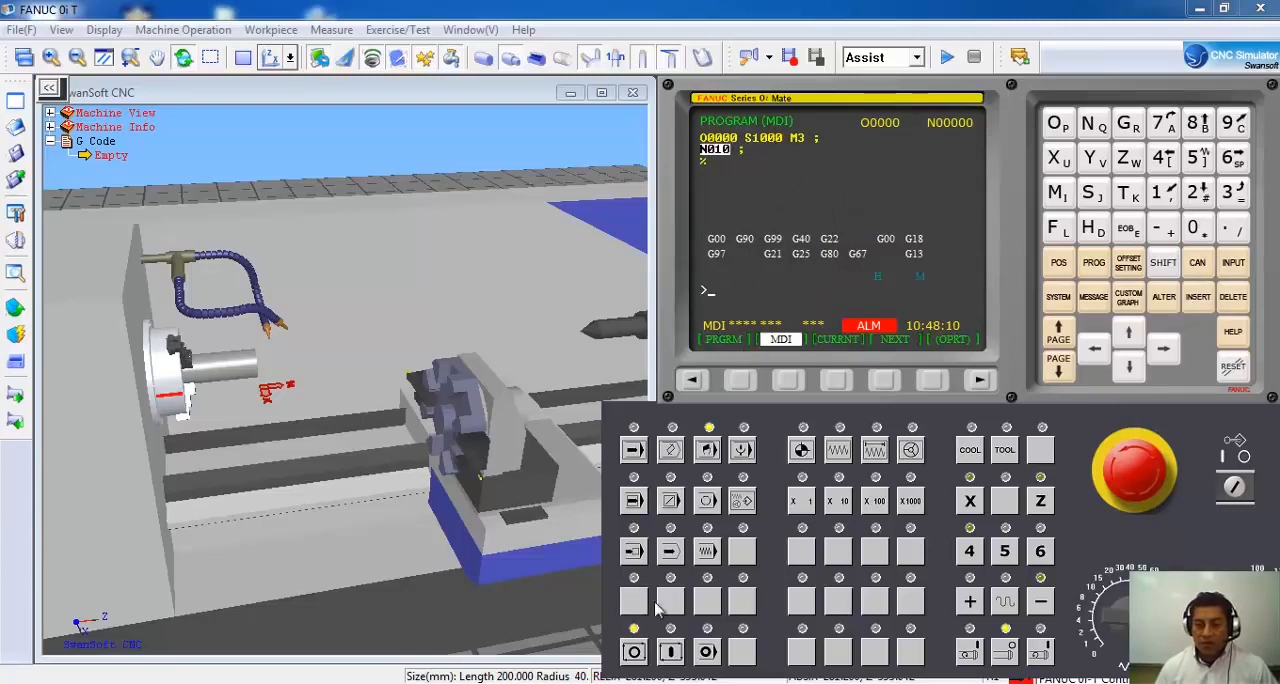
click(670, 652)
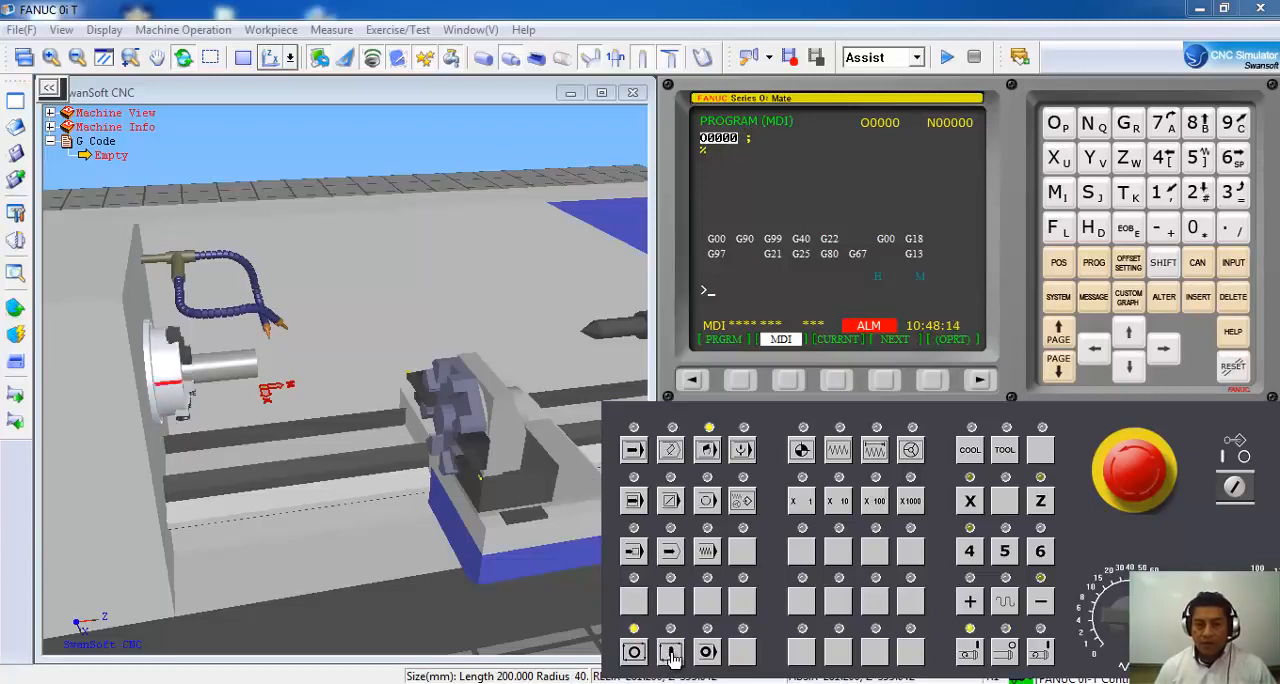
Stop the rotating spindle manually and try to start it again with the manual spindle control.
drag(329, 429, 286, 409)
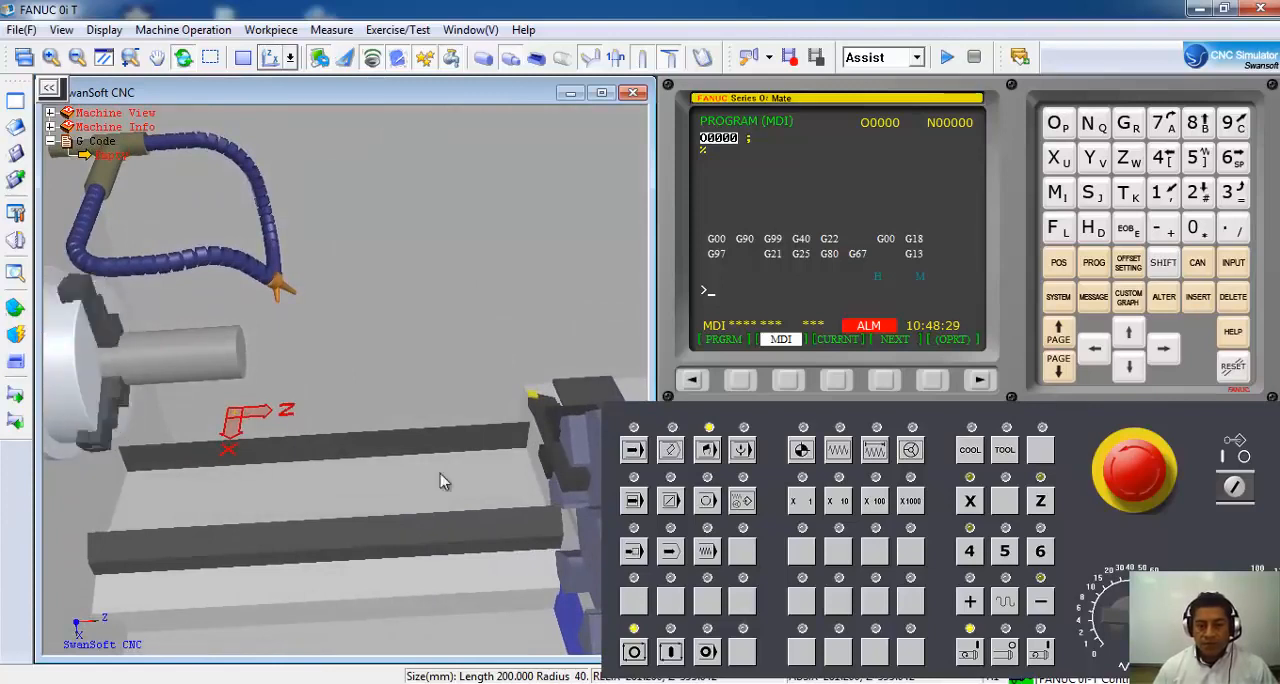
click(1005, 651)
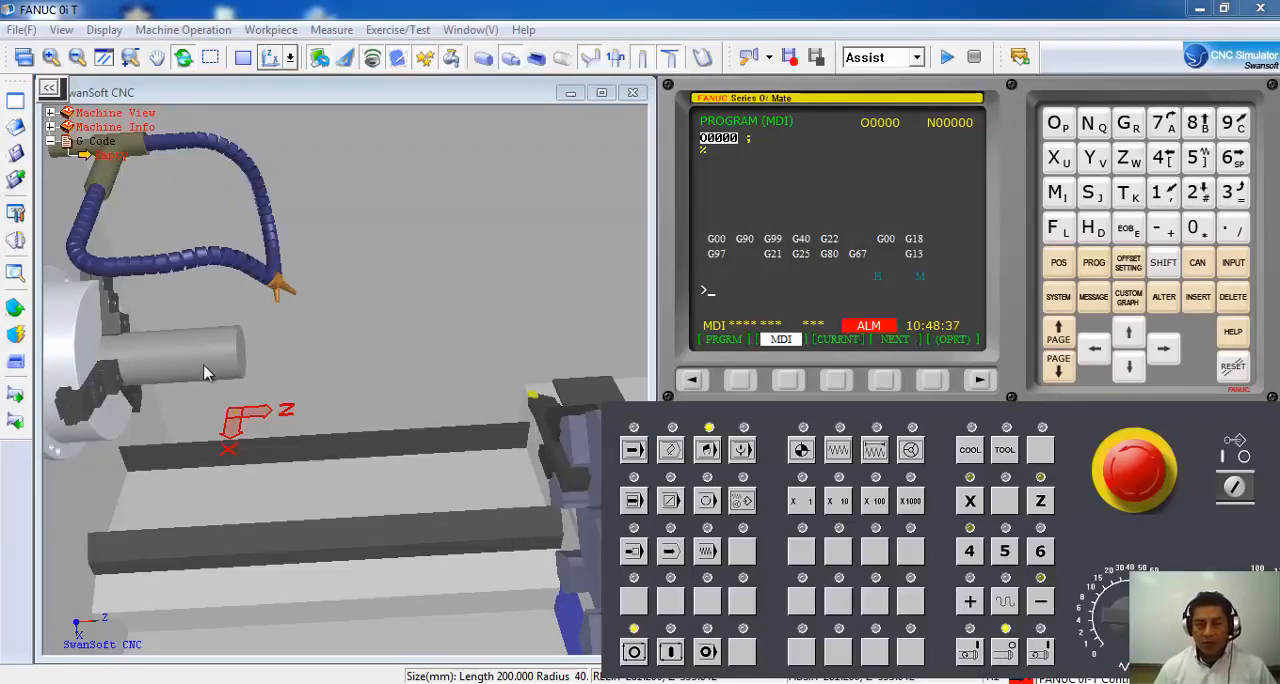
click(970, 654)
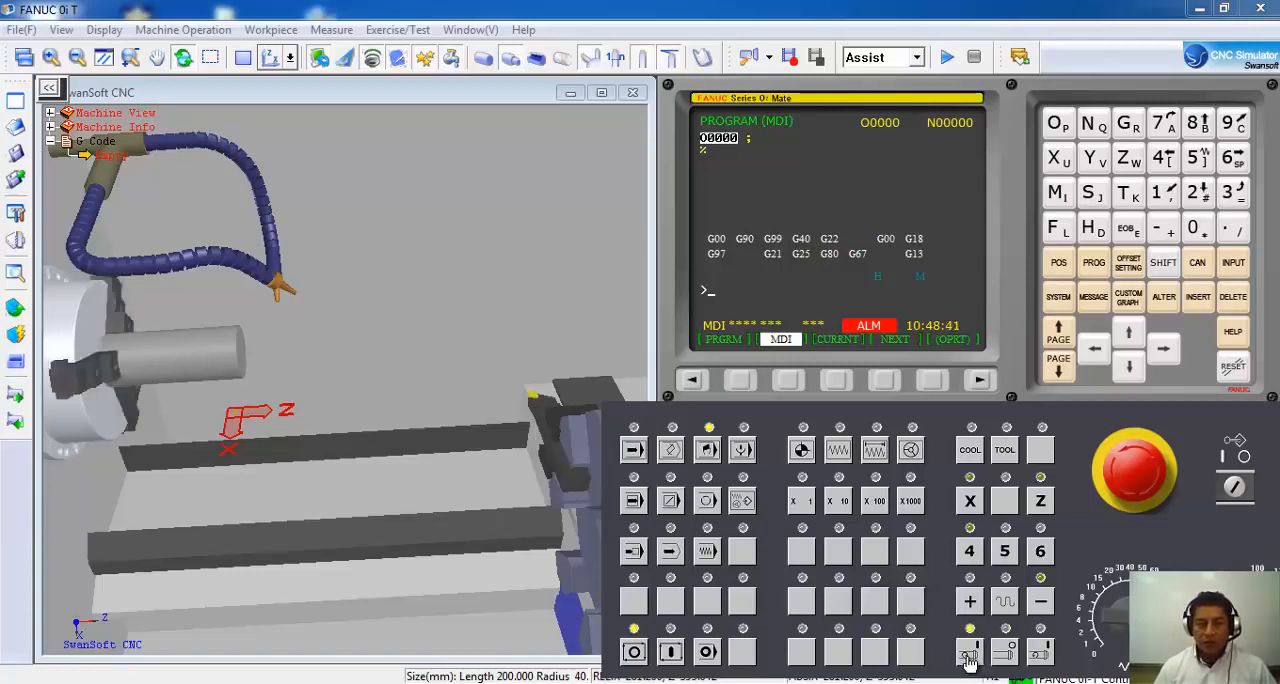
Run the spindle briefly with the manual spindle control and stop it again.
click(1041, 654)
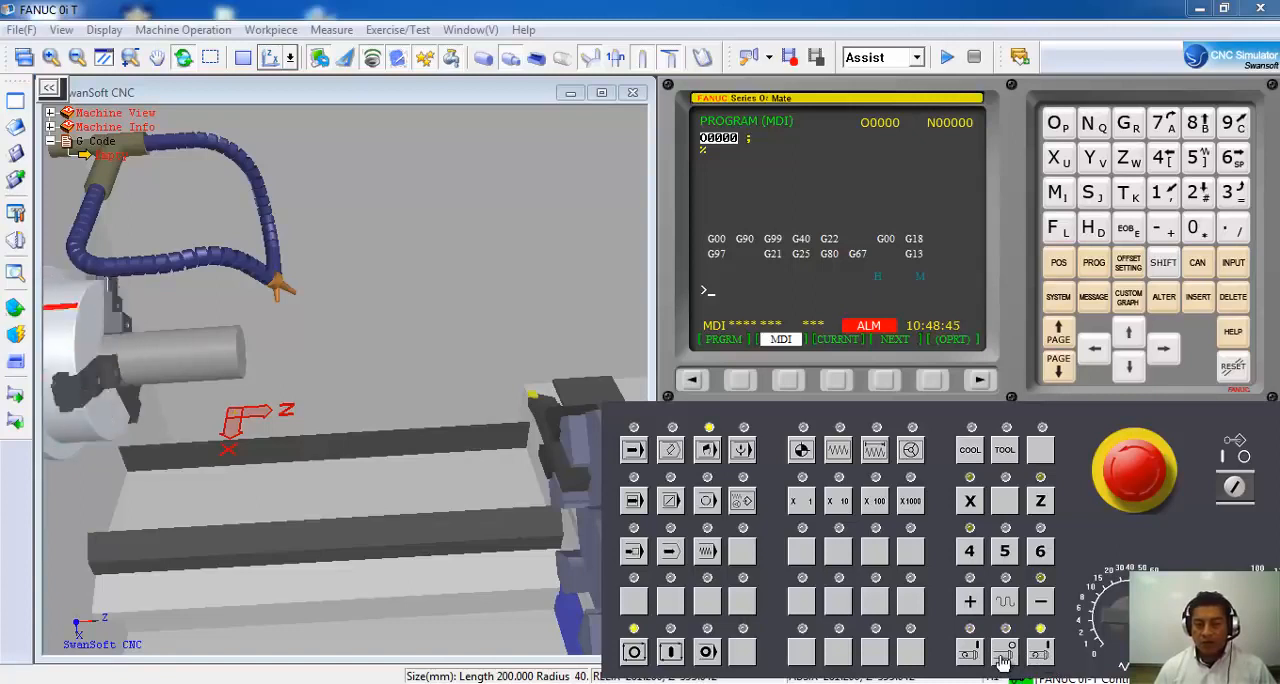
click(1005, 652)
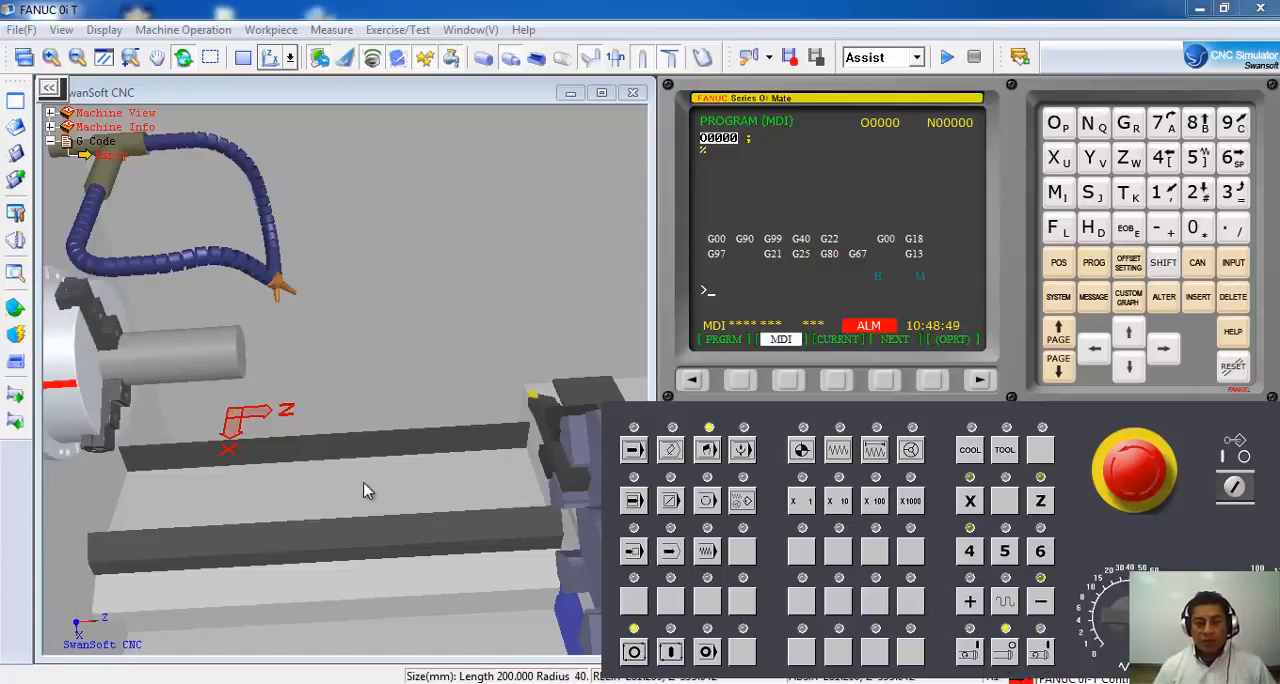
Switch the machine to JOG mode, jog the X axis in the negative direction to about X223, and show the position page.
scroll(378, 474, down, 3)
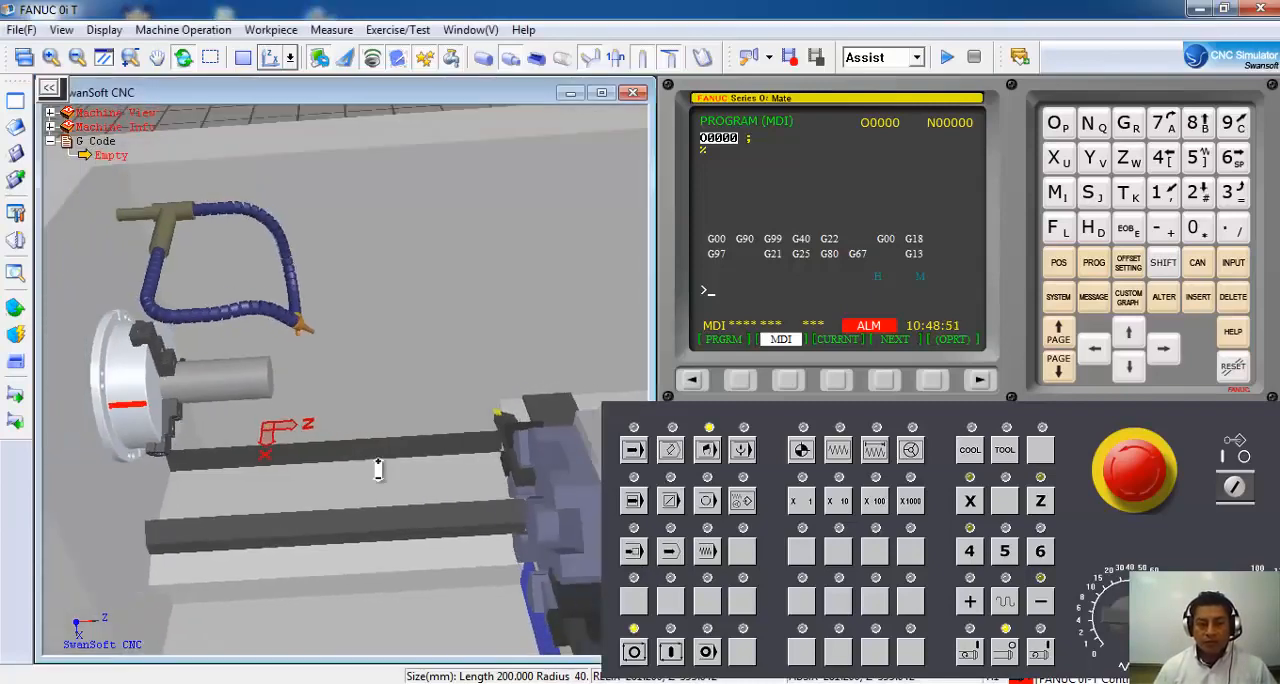
scroll(378, 470, down, 1)
middle_drag(374, 452, 357, 416)
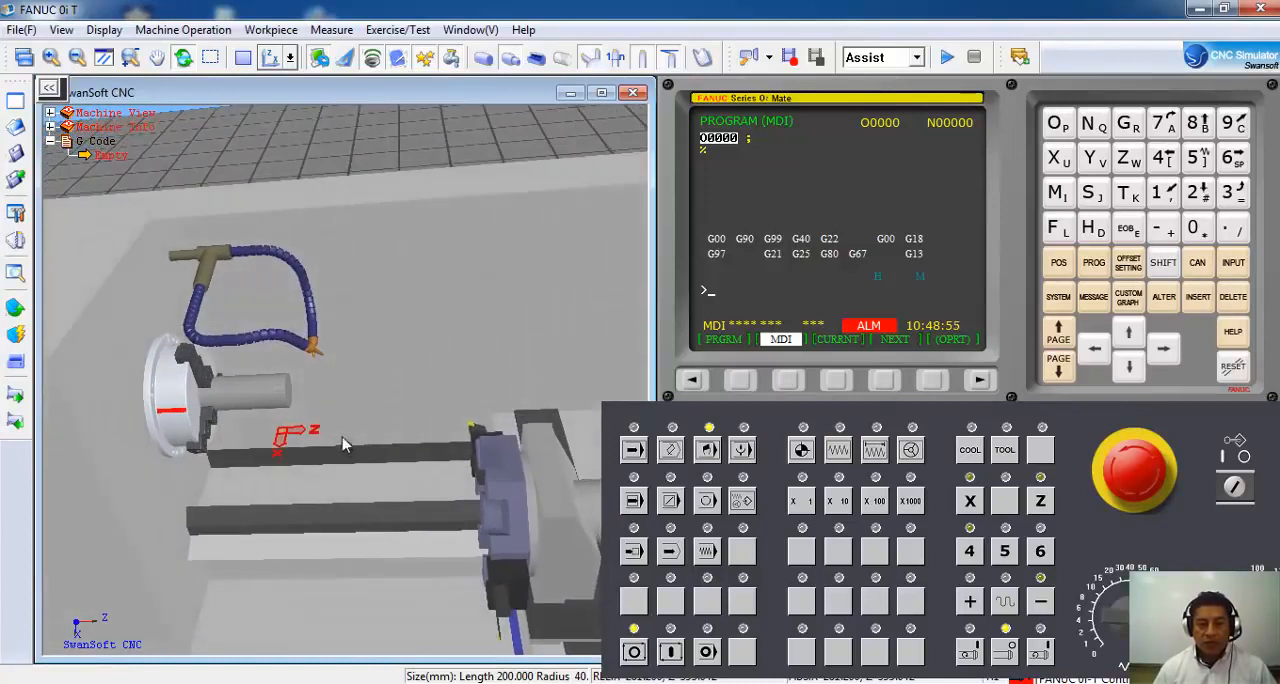
scroll(320, 395, up, 3)
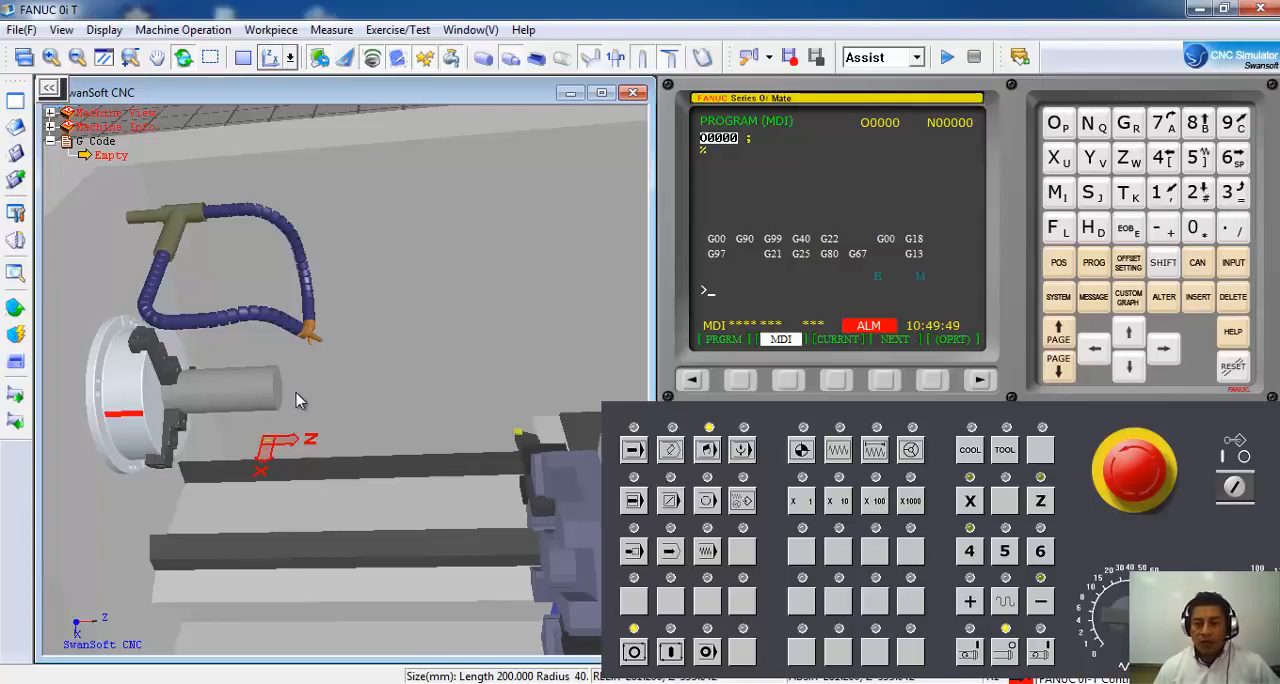
click(842, 452)
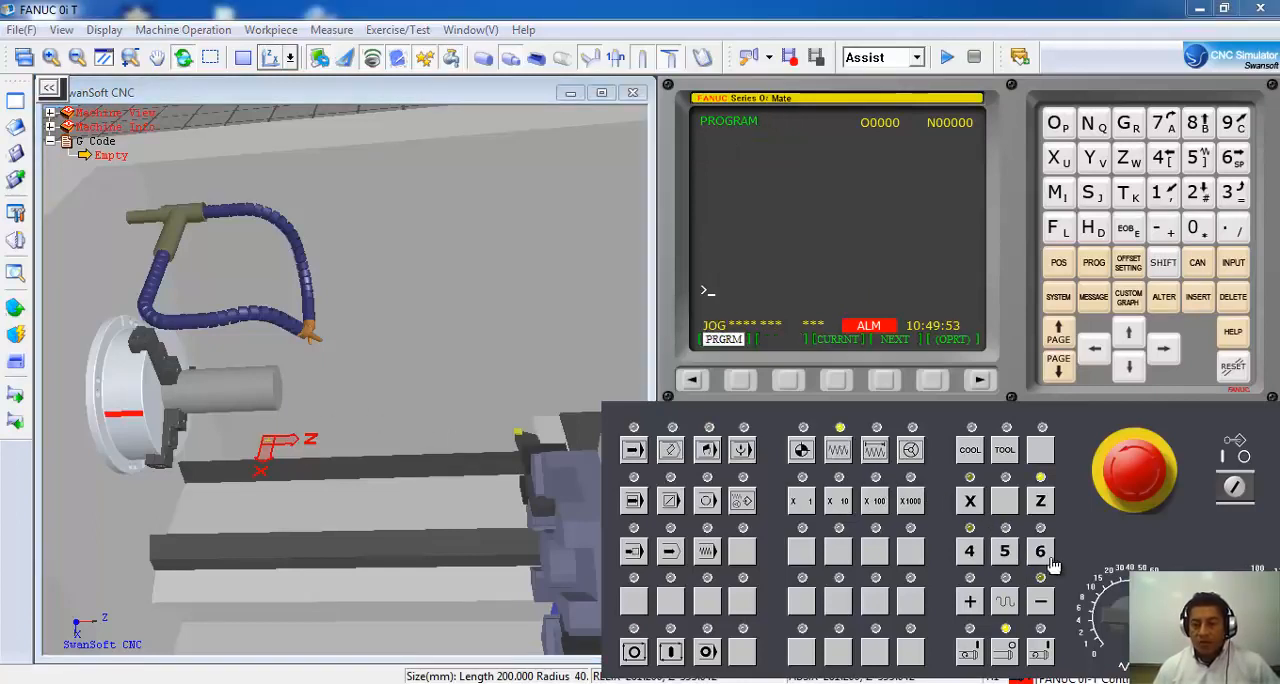
click(970, 501)
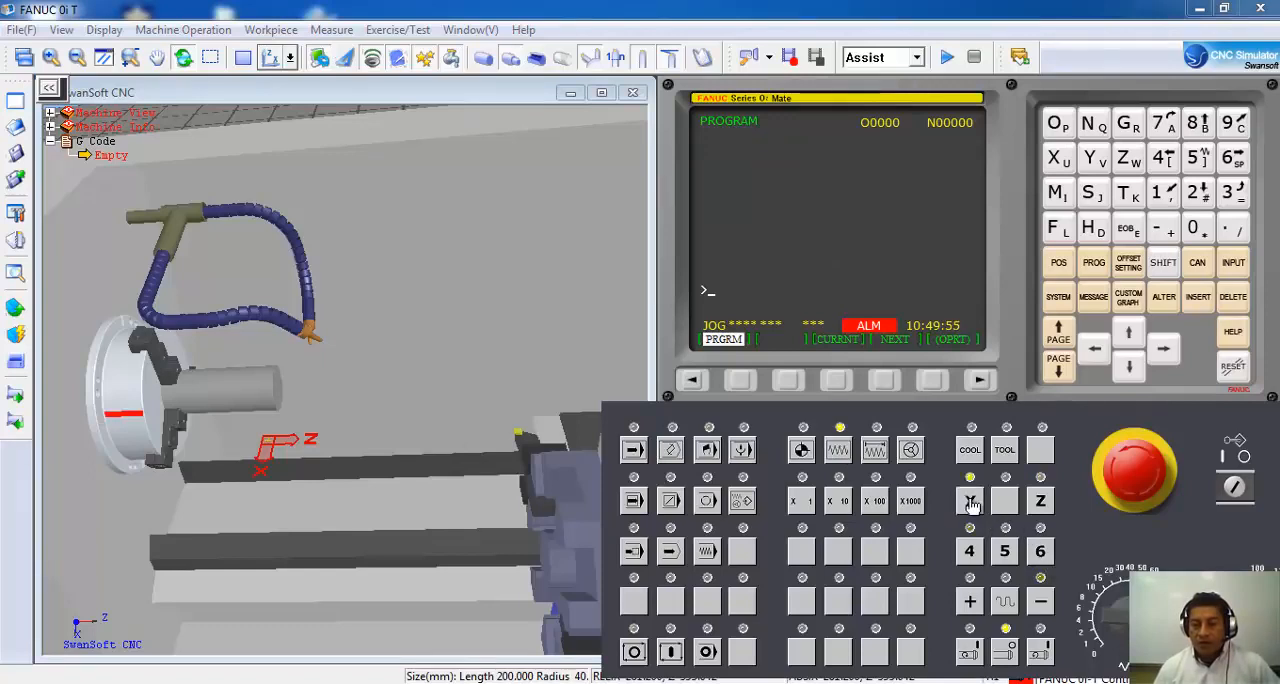
click(1041, 602)
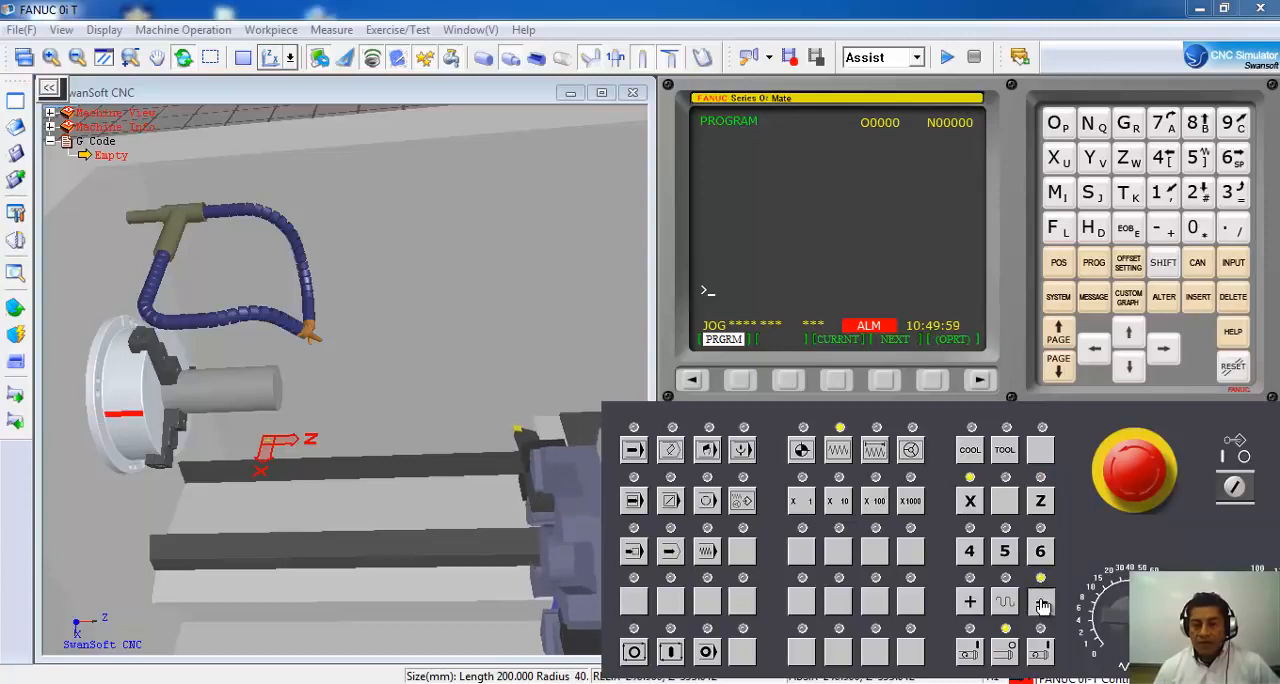
click(1058, 263)
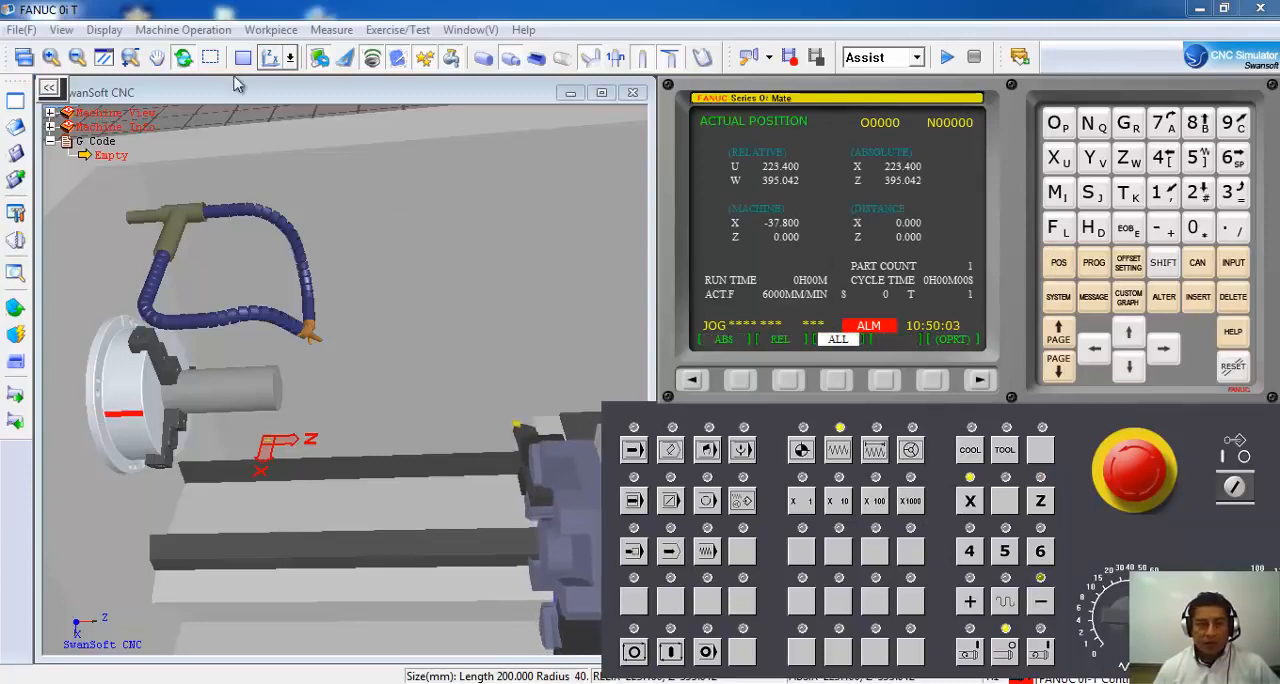
Jog the X axis further in the negative direction, partly at rapid traverse, to about X57.
click(291, 60)
click(300, 92)
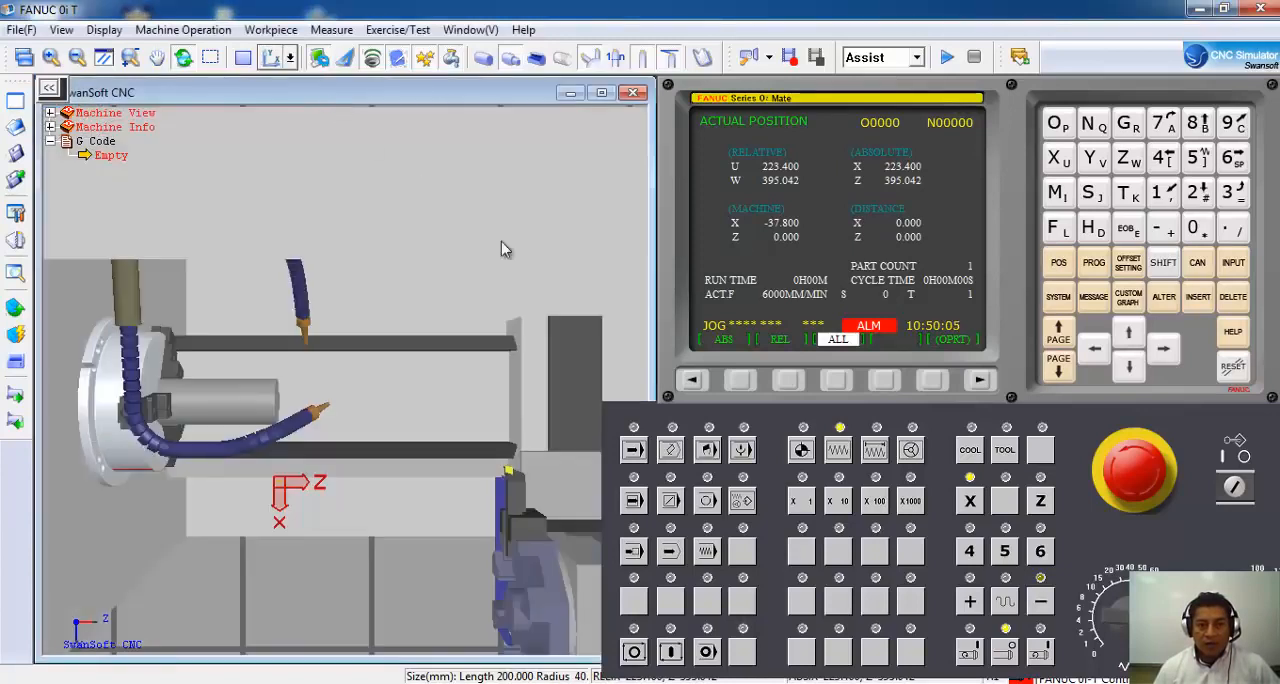
click(1040, 603)
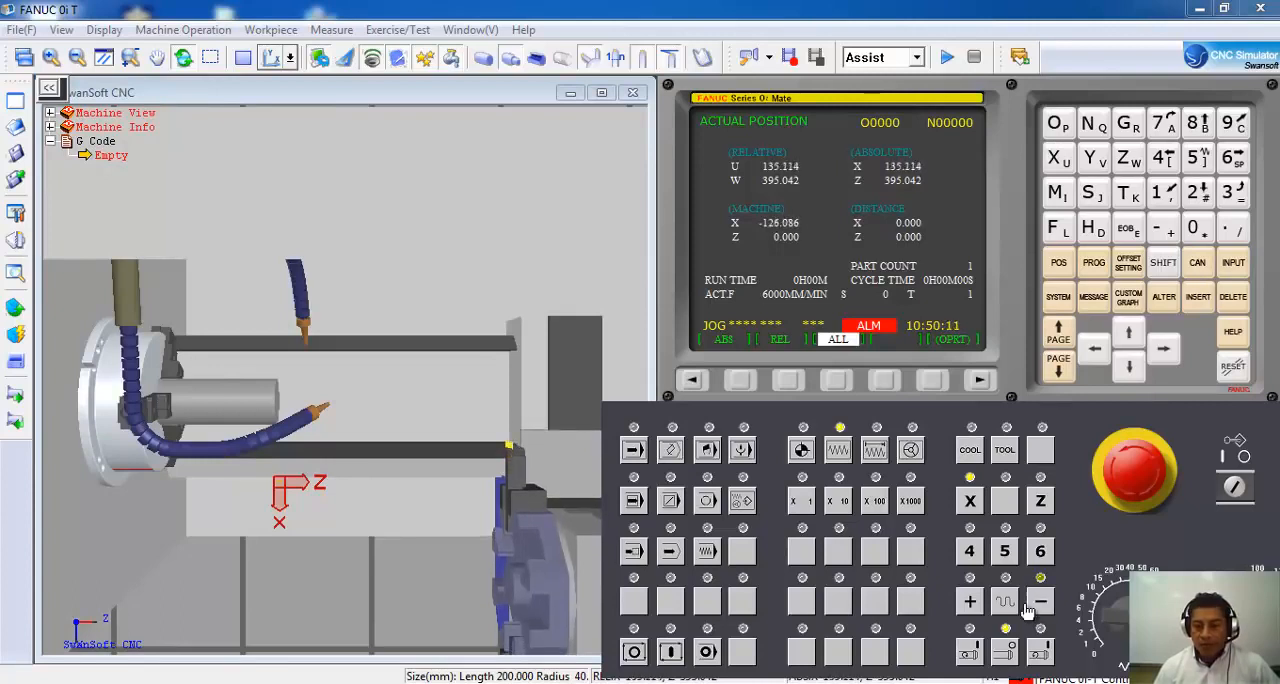
click(1008, 606)
click(1040, 603)
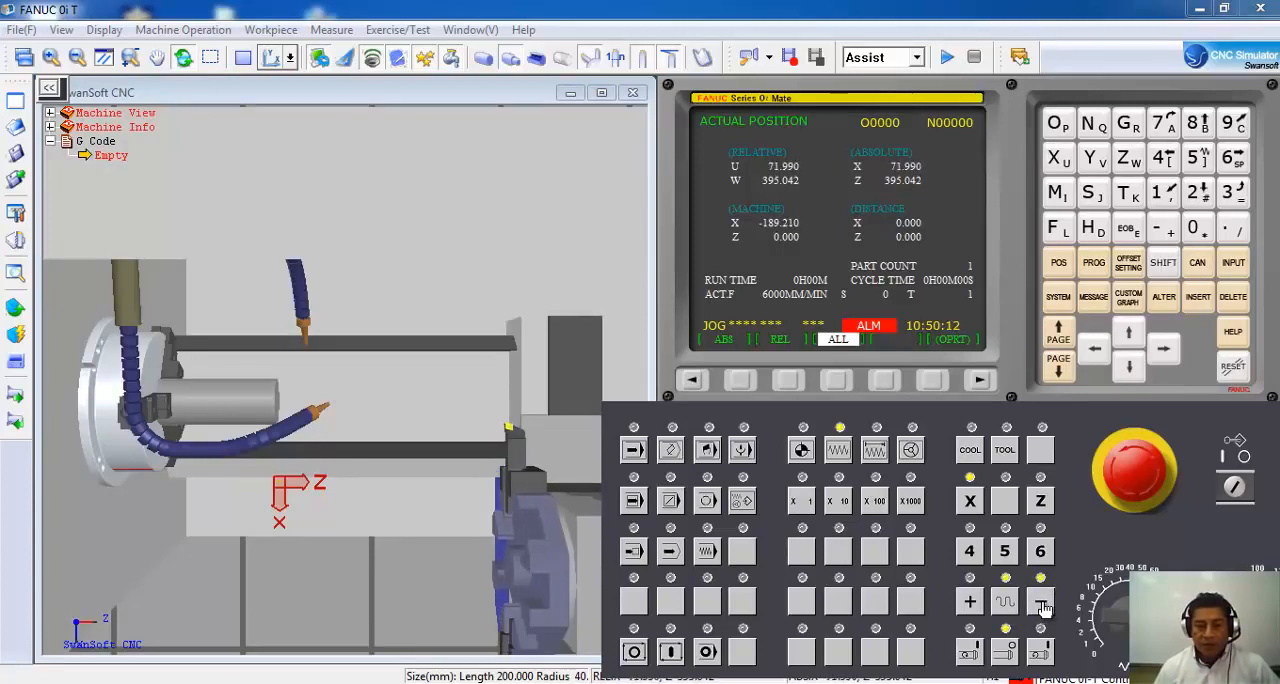
click(1040, 603)
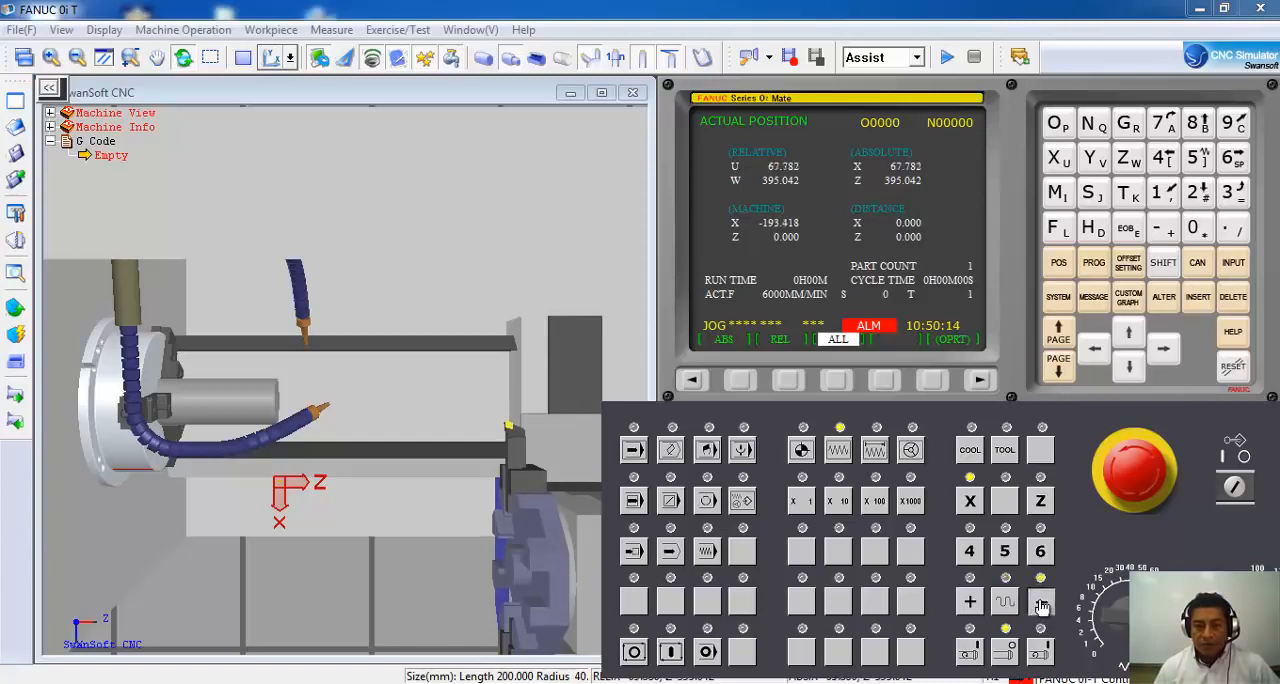
Jog the Z axis in the negative direction with rapid traverse, bringing the turret toward the workpiece to about Z40.
click(1040, 500)
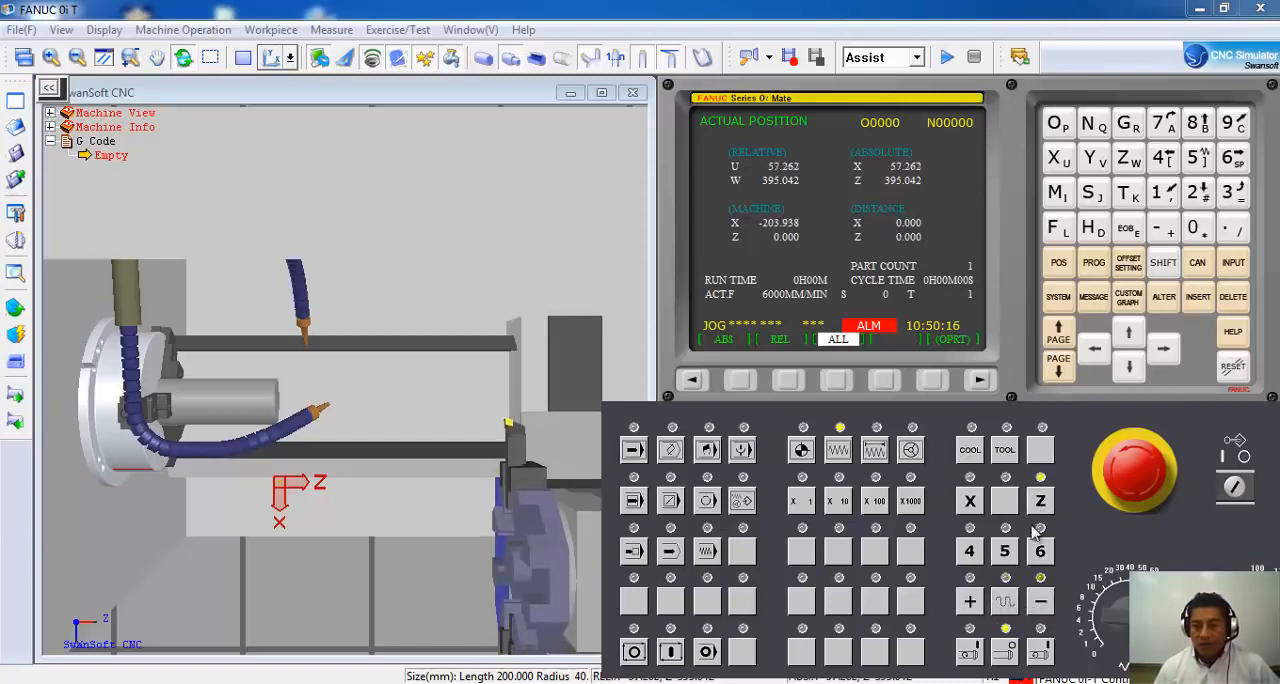
click(1040, 603)
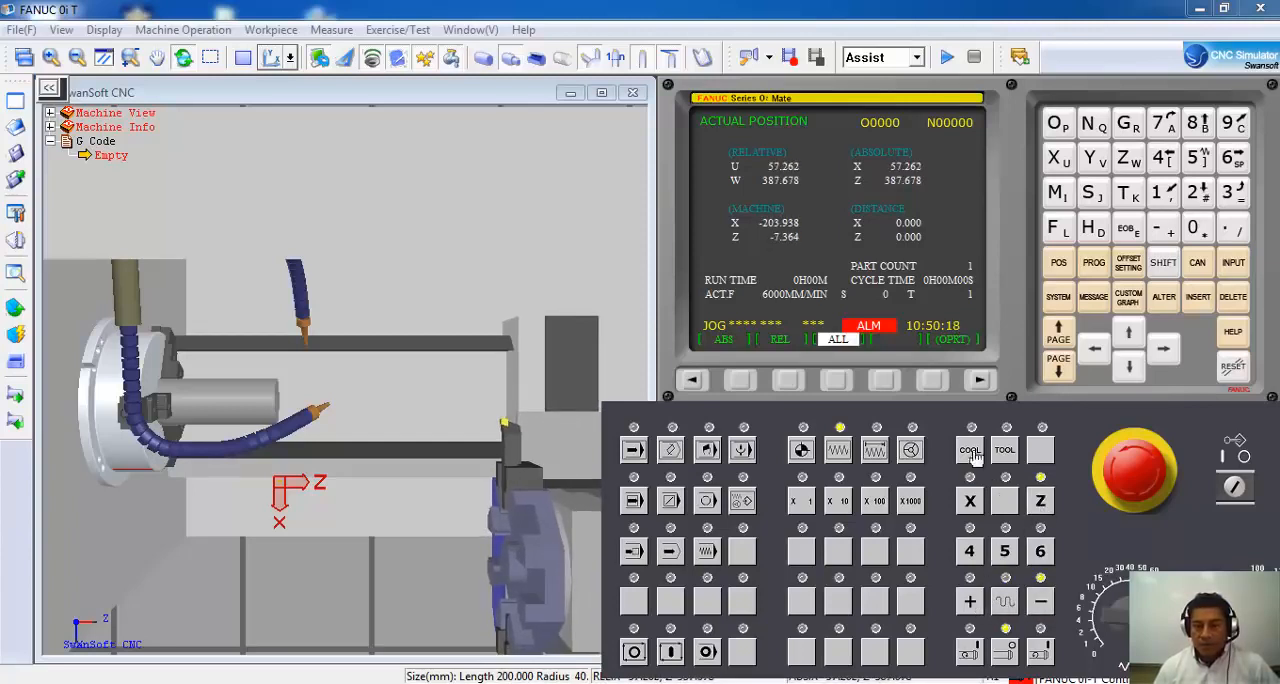
click(1005, 601)
click(1040, 603)
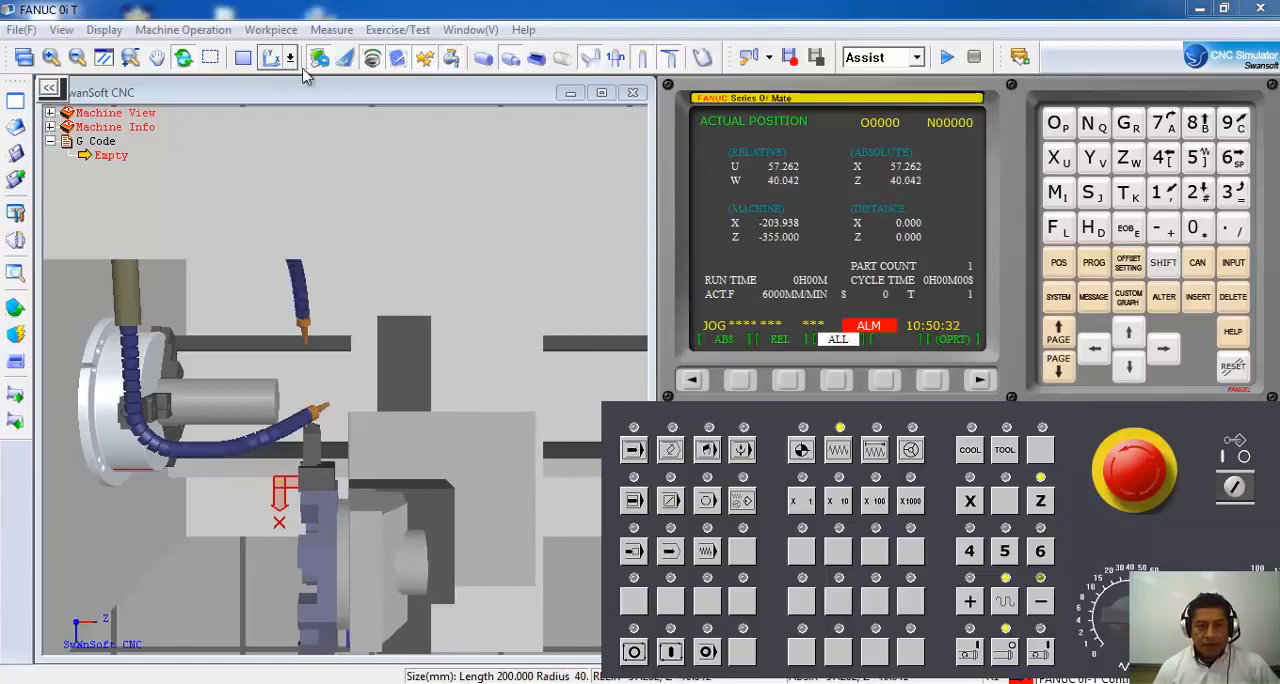
Hide the coolant hoses and jog the Z axis without rapid traverse in the negative direction to about Z25.
click(483, 60)
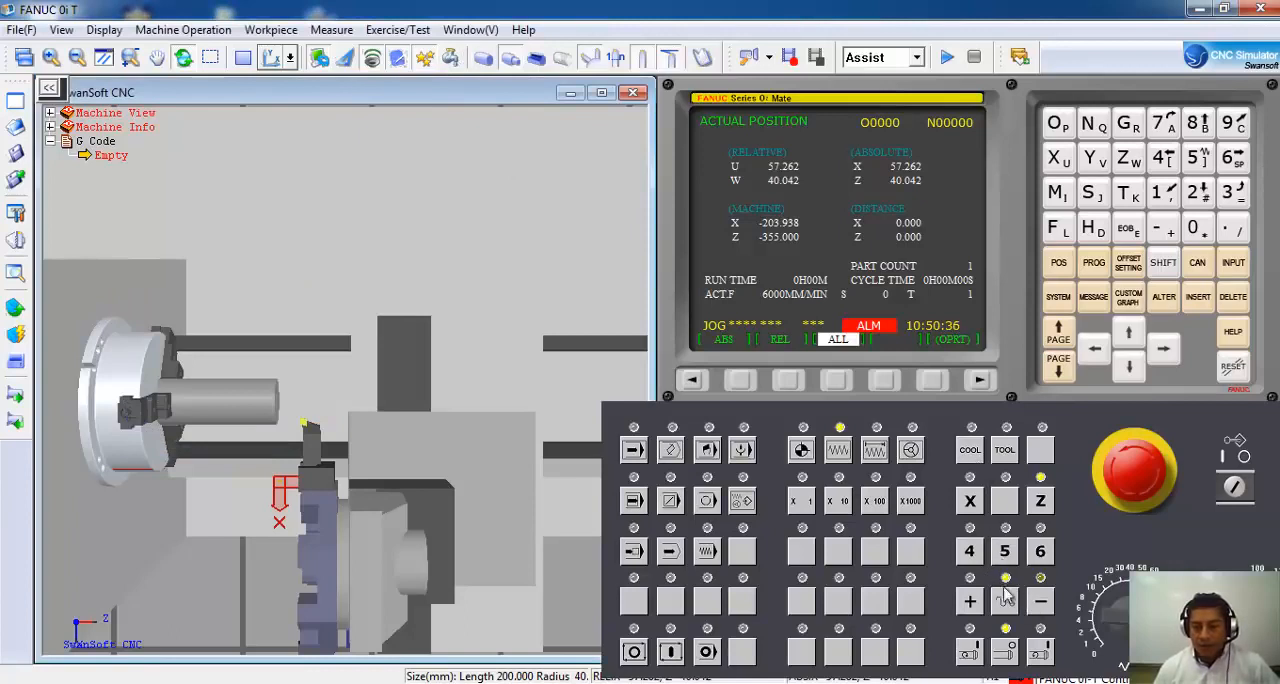
click(1042, 607)
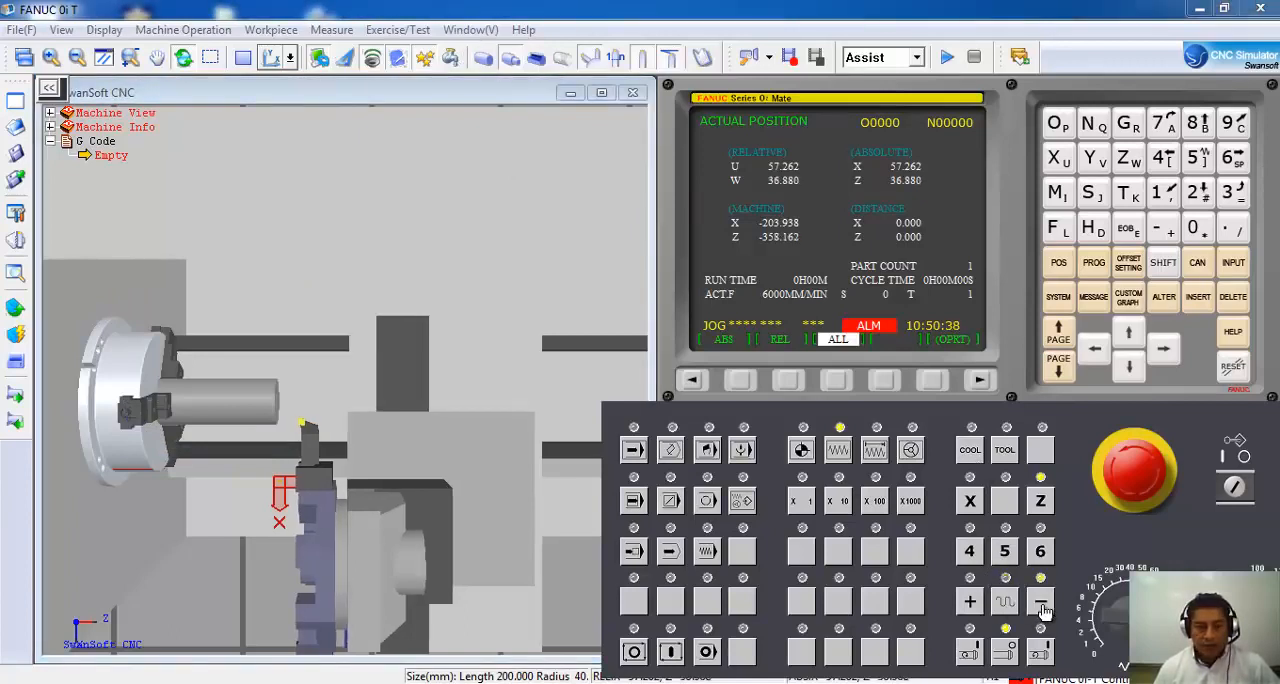
click(1042, 607)
click(1042, 607)
click(1042, 607)
click(1042, 607)
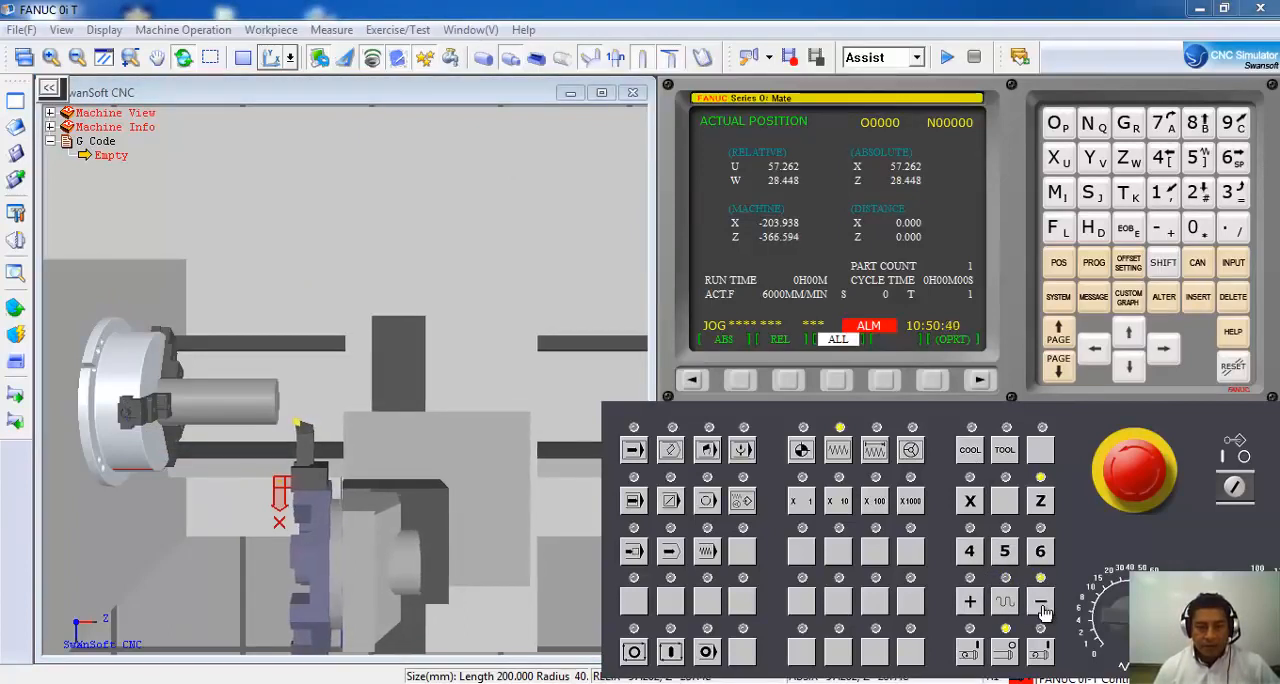
click(1042, 607)
click(1042, 607)
click(1042, 607)
Jog the X axis in small negative moves to bring the tool tip to about X38.
click(970, 500)
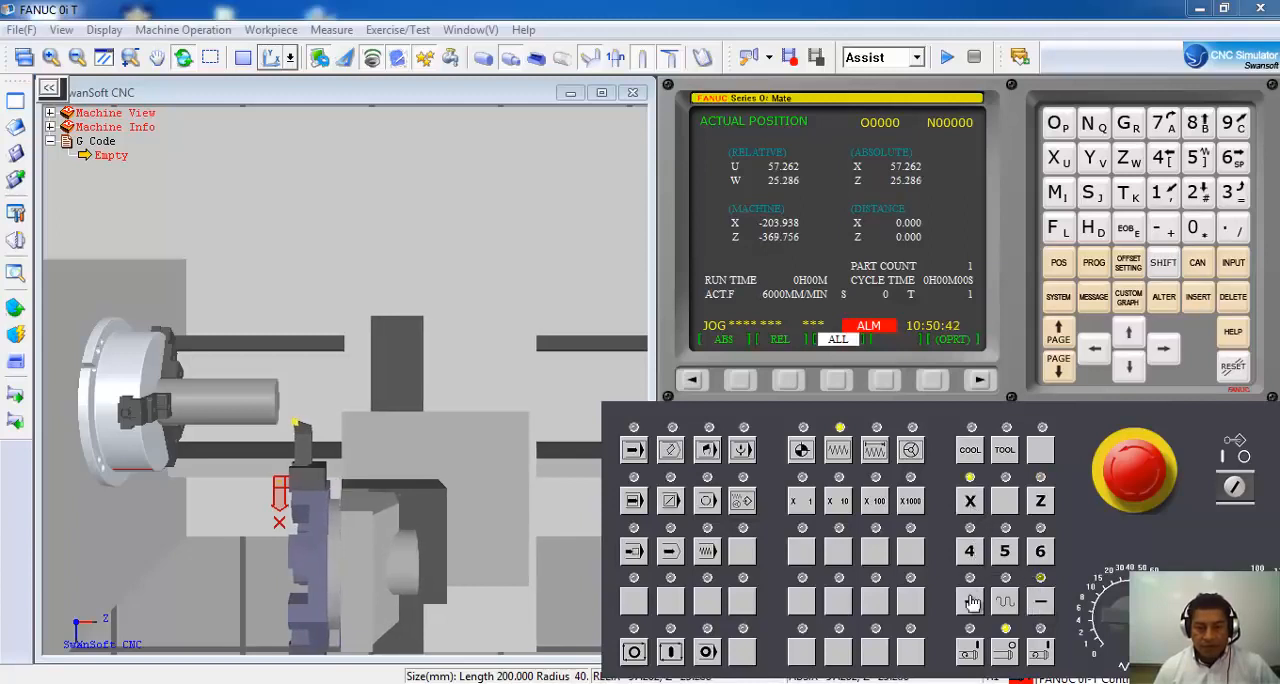
click(1040, 602)
click(1040, 607)
click(1040, 607)
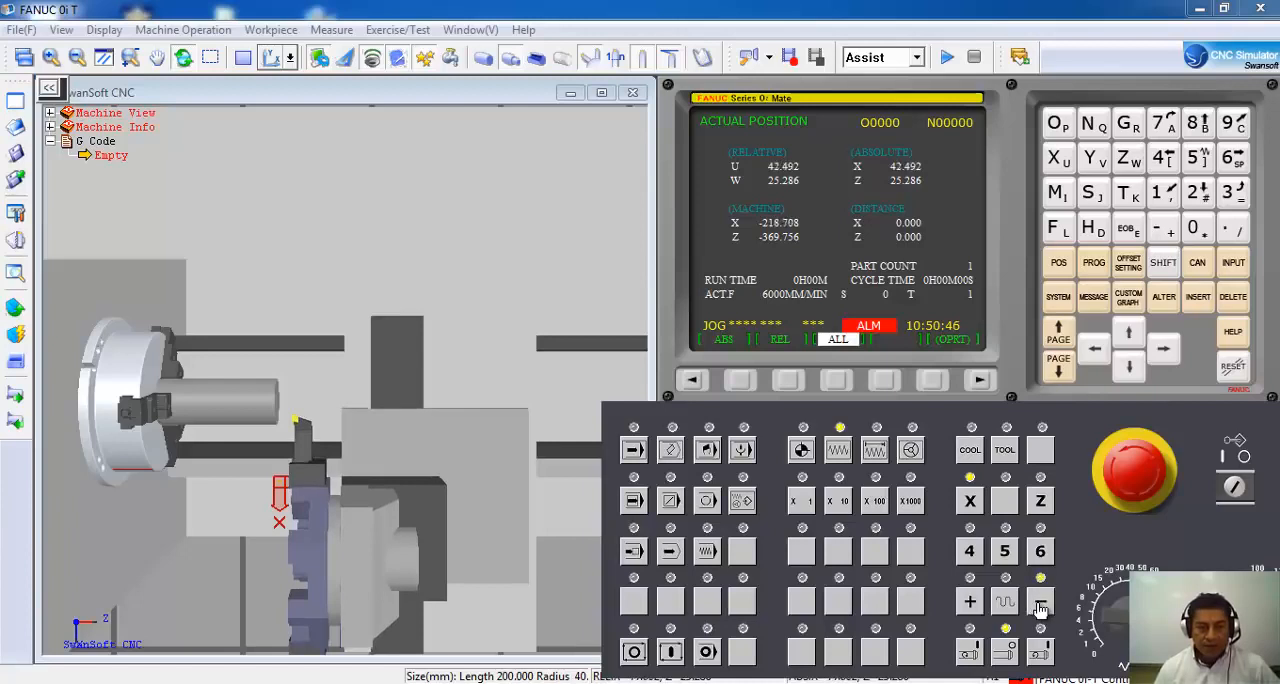
click(1040, 607)
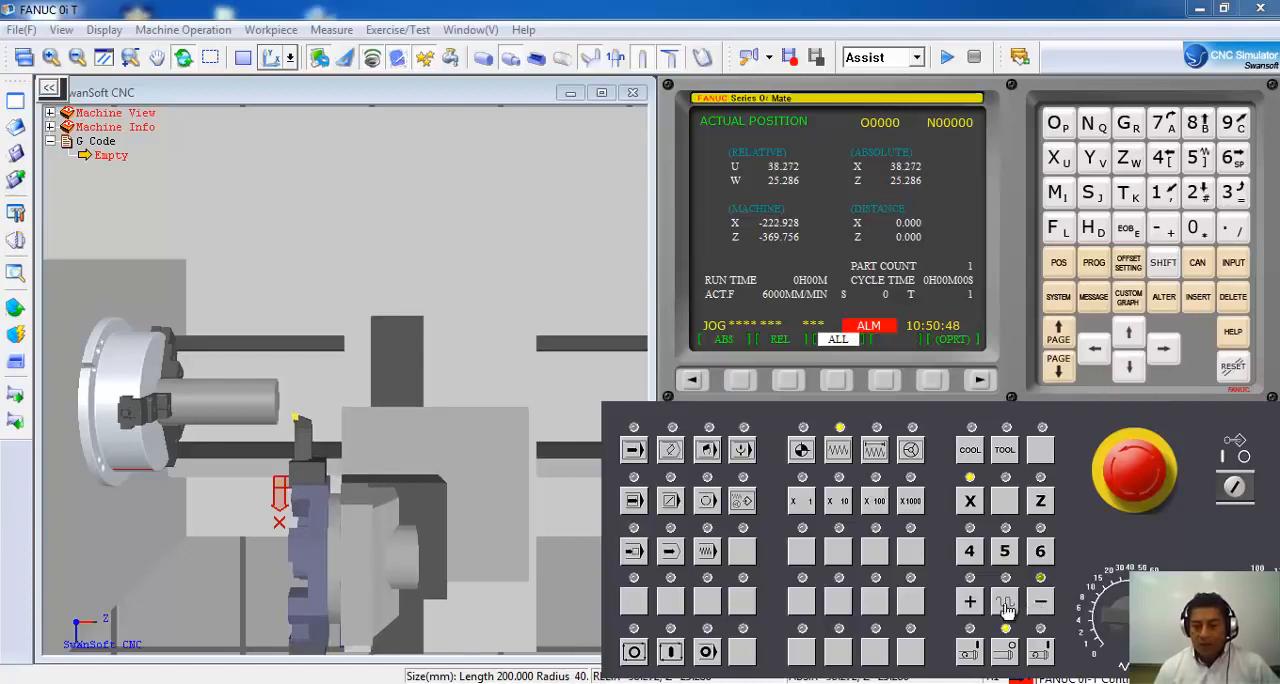
Jog the Z axis in small negative moves until the tool tip is near the workpiece face, at about Z8.
click(1040, 499)
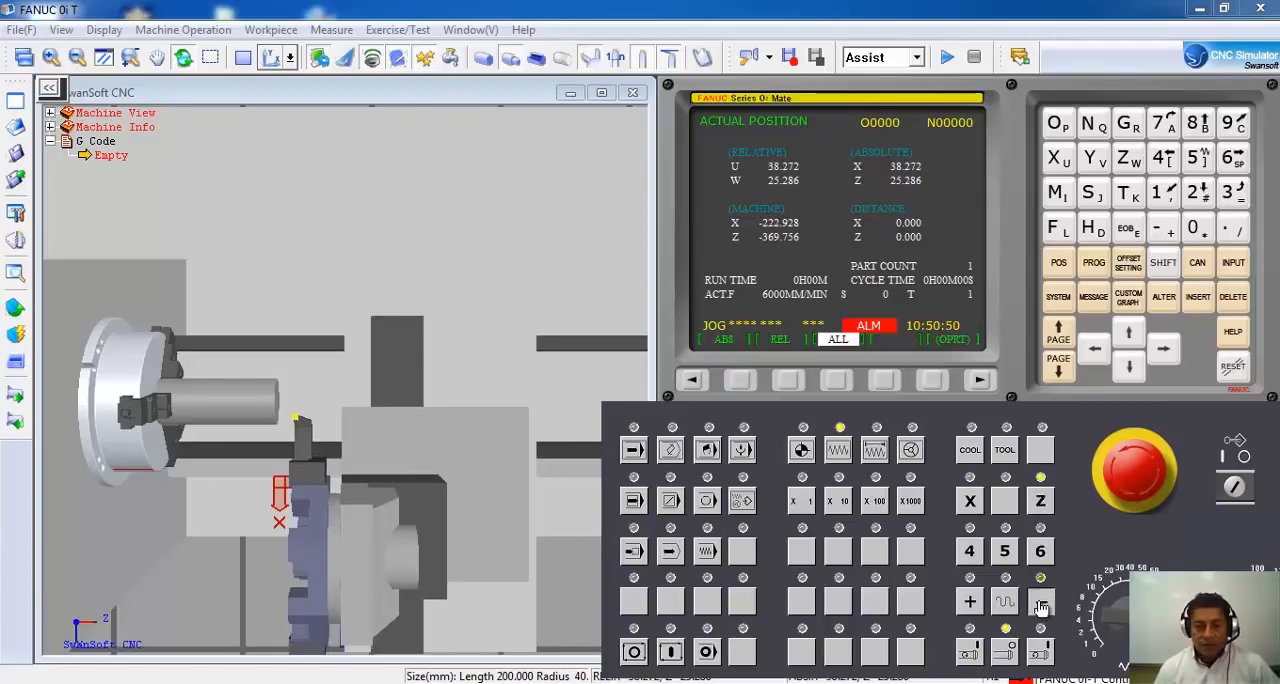
click(1041, 607)
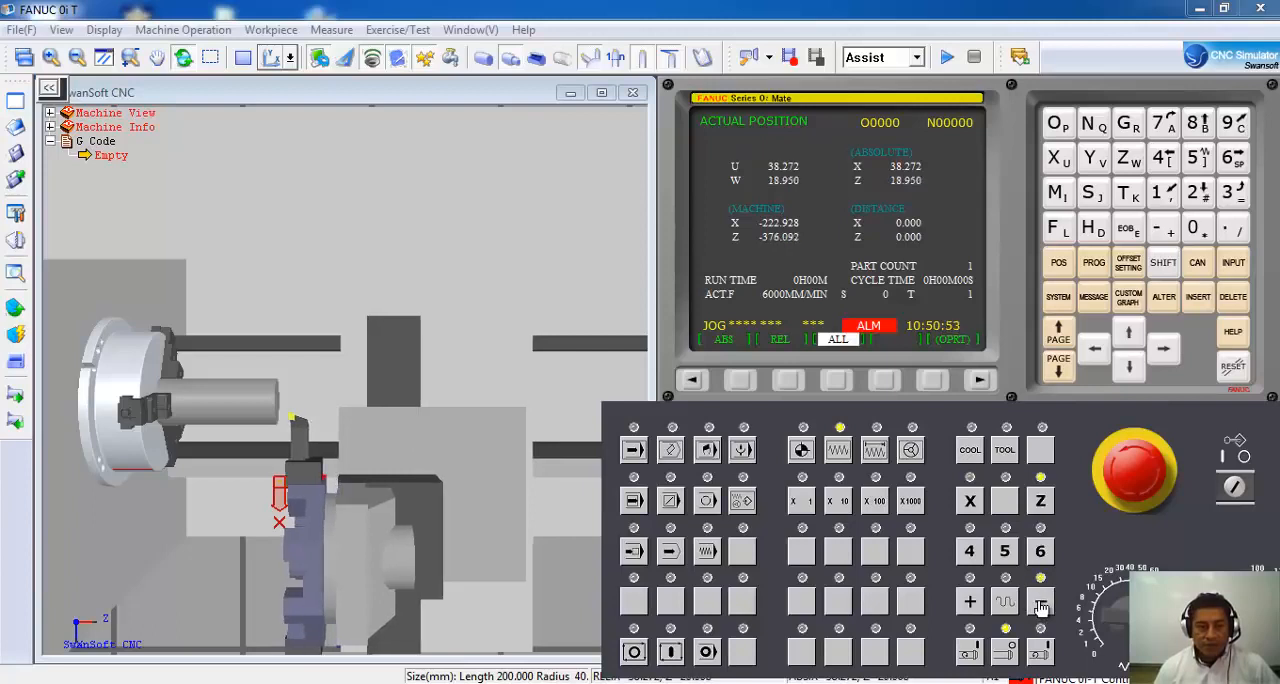
click(1041, 607)
click(1041, 607)
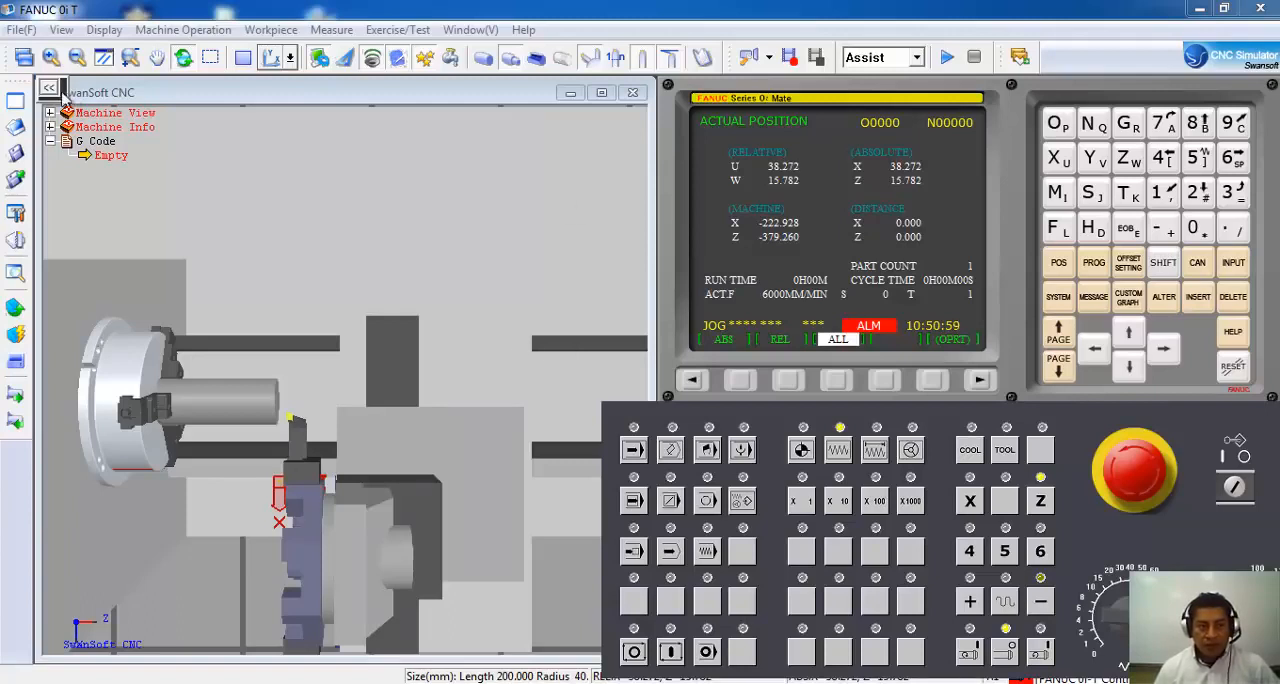
click(1041, 603)
click(1043, 604)
click(1044, 604)
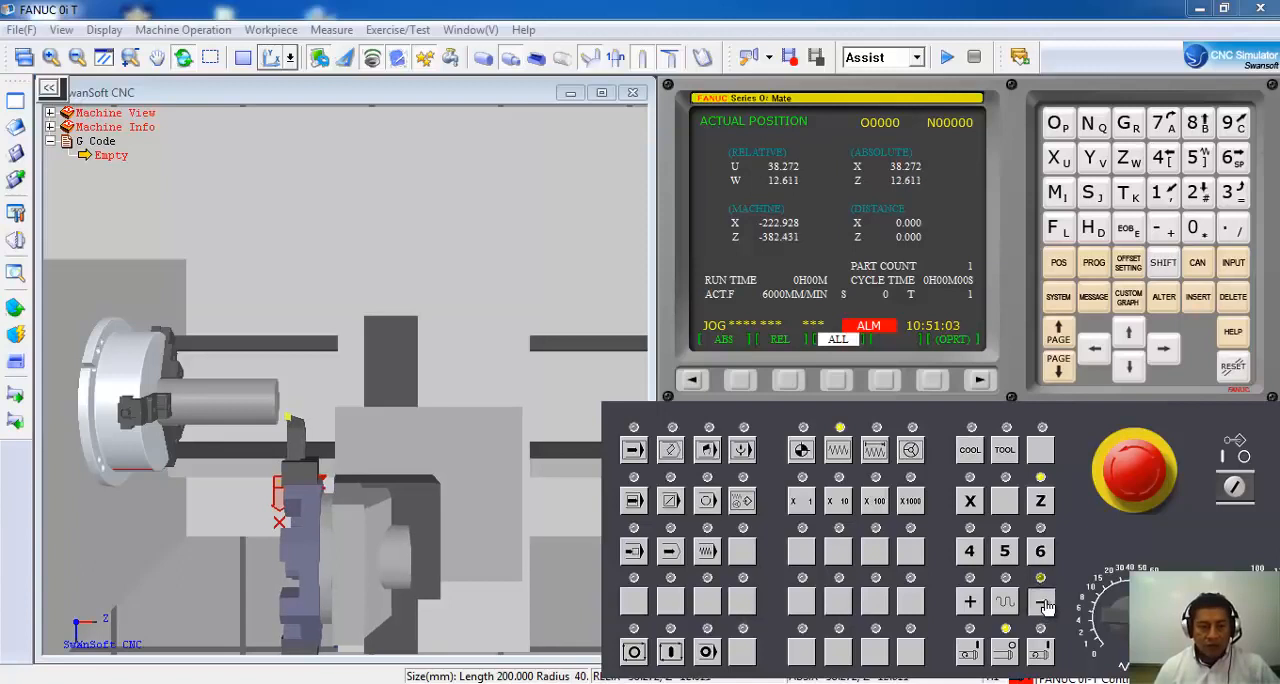
click(1046, 605)
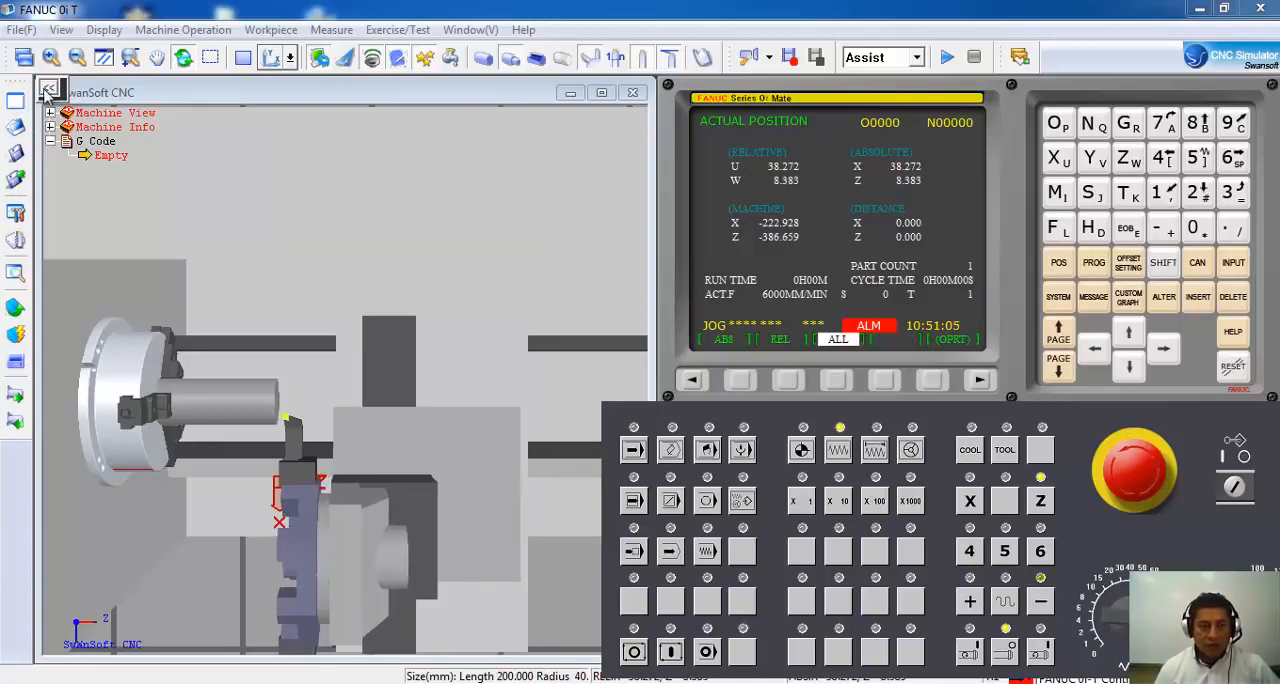
Show the handwheel and switch the machine to handle mode.
click(49, 88)
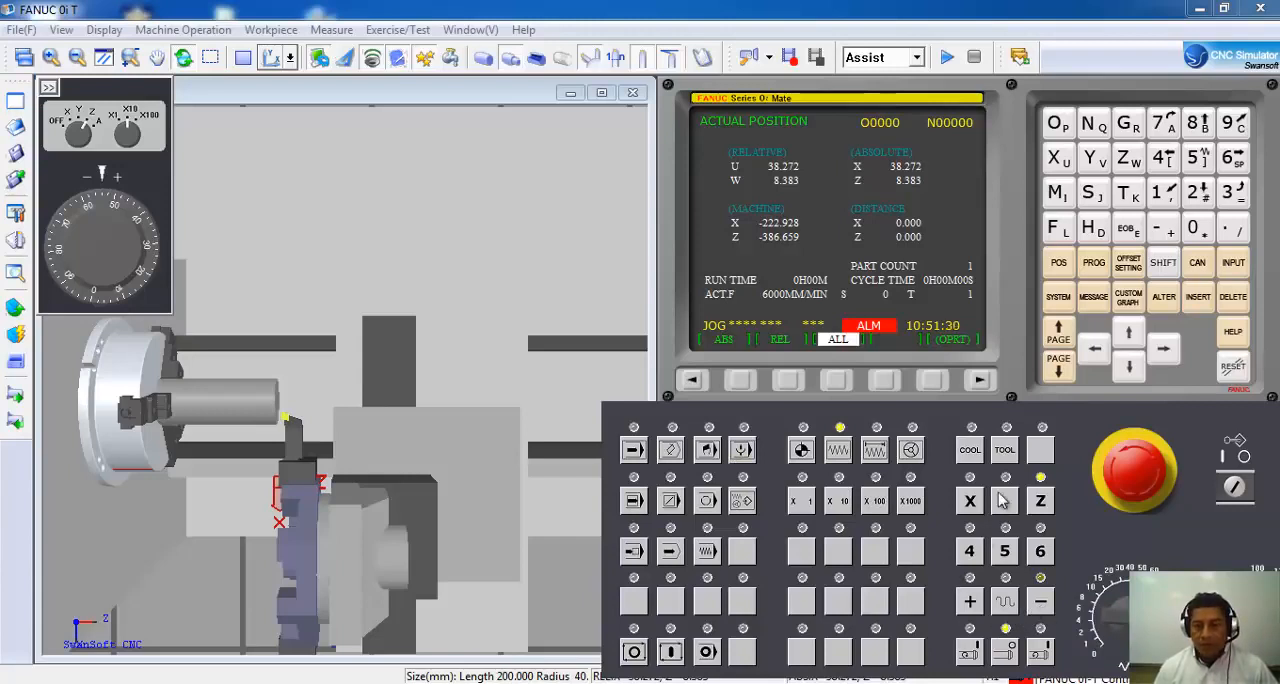
click(910, 452)
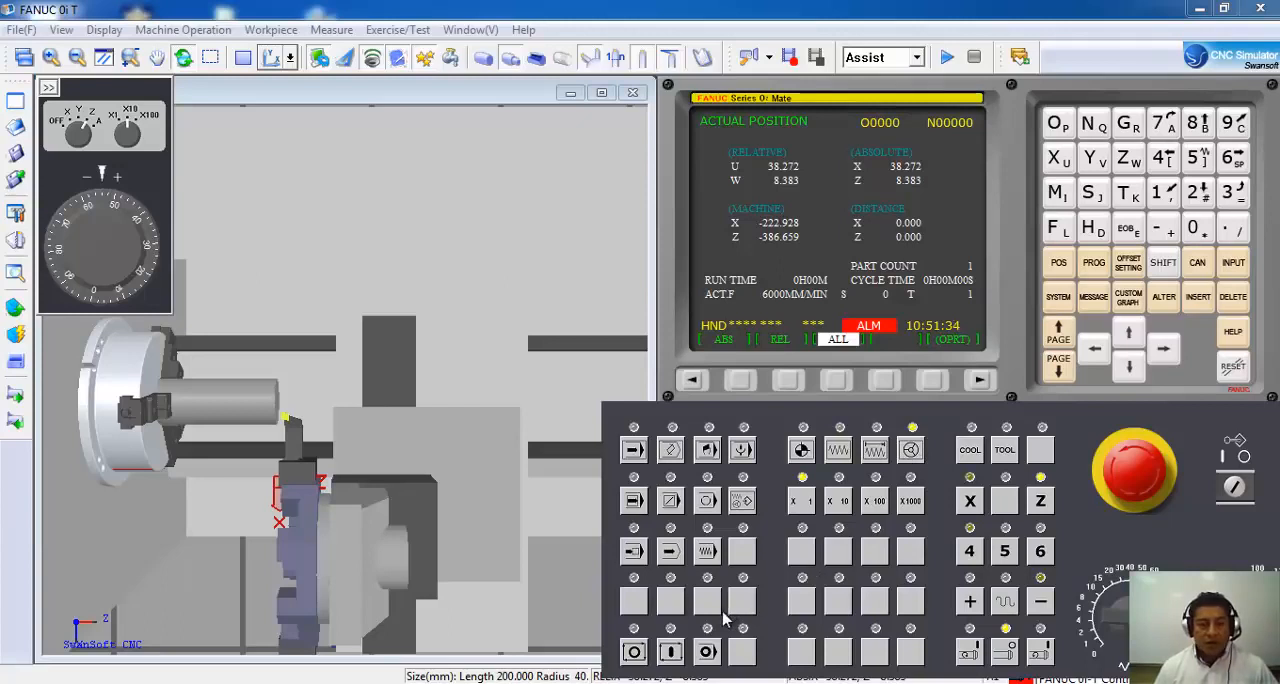
Start the spindle and feed the Z axis with the handwheel until the tool touches the workpiece face, at about Z-0.1.
click(276, 62)
click(279, 84)
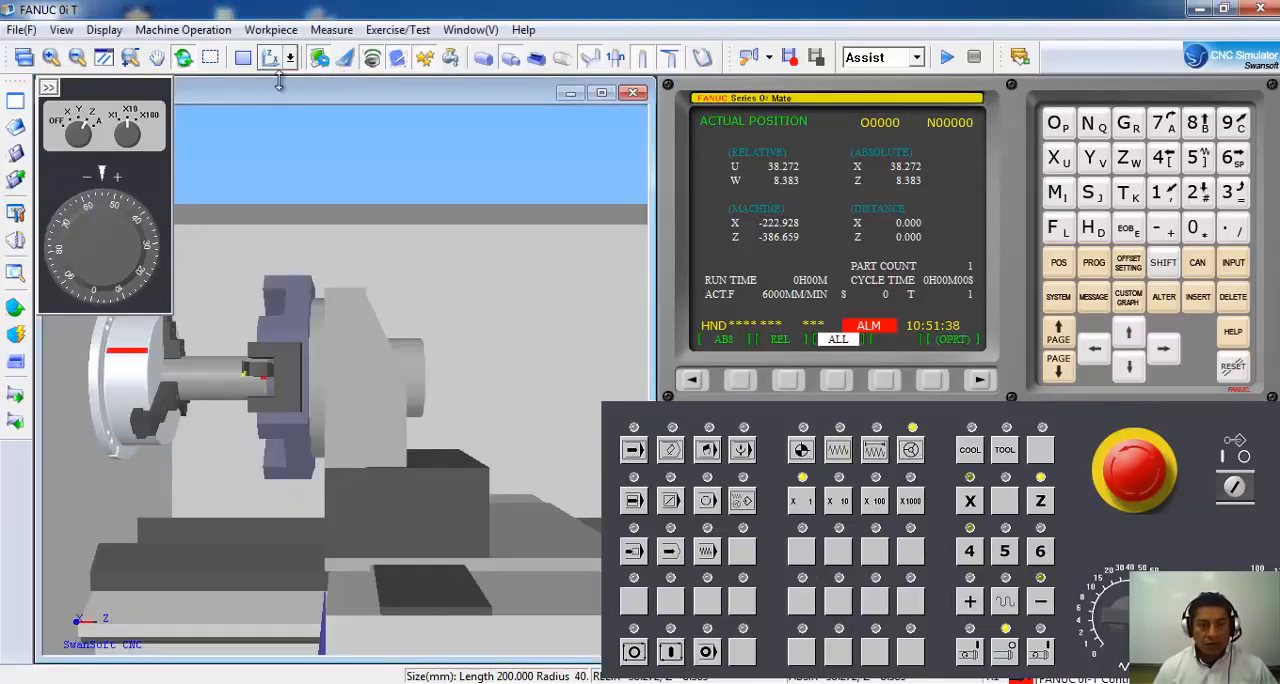
drag(243, 277, 191, 529)
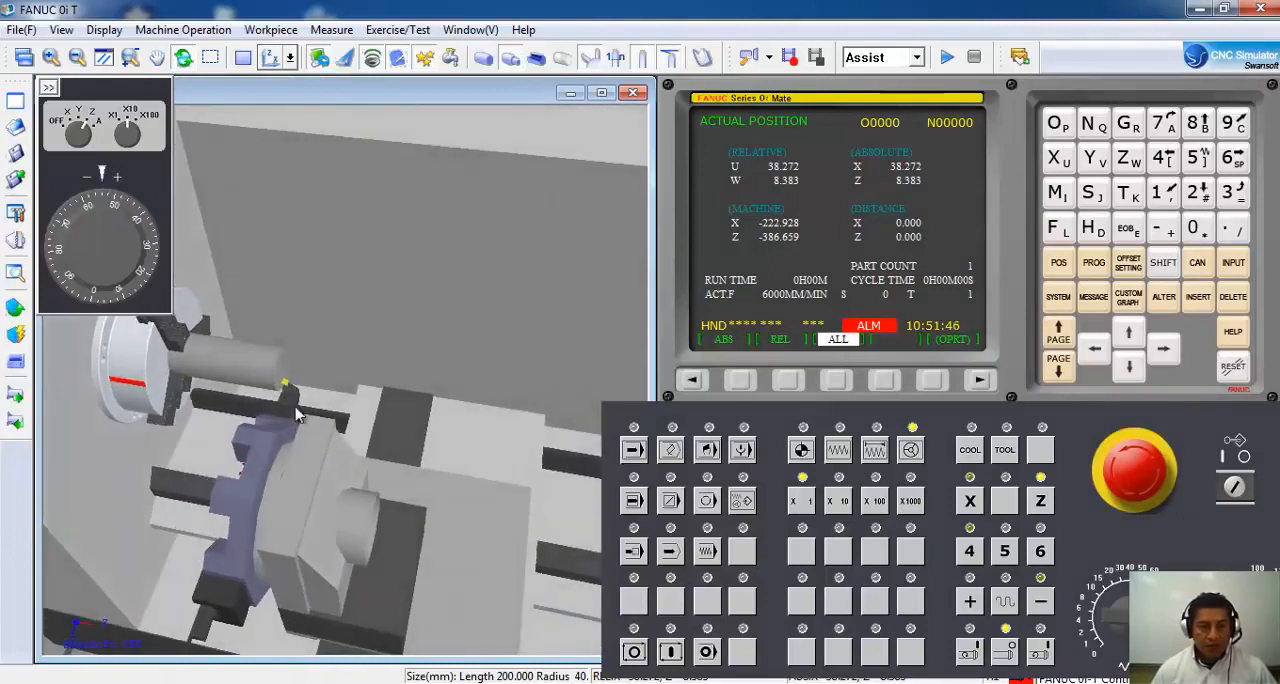
scroll(297, 415, up, 4)
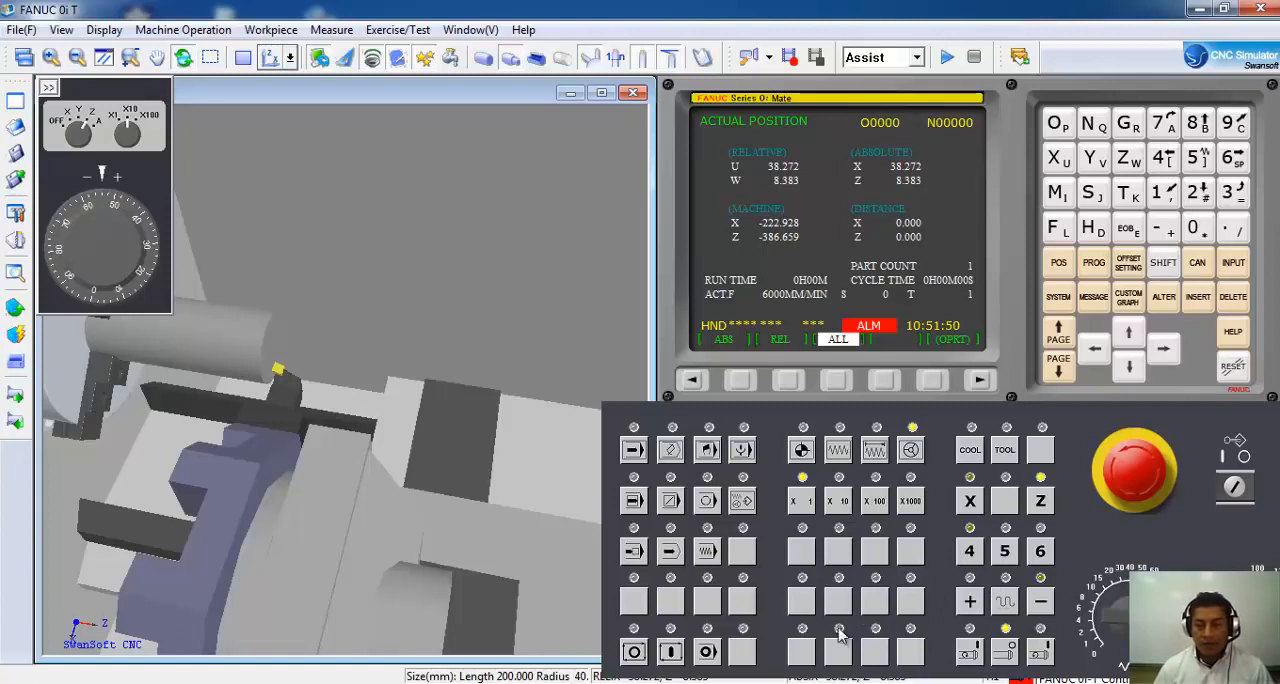
click(970, 655)
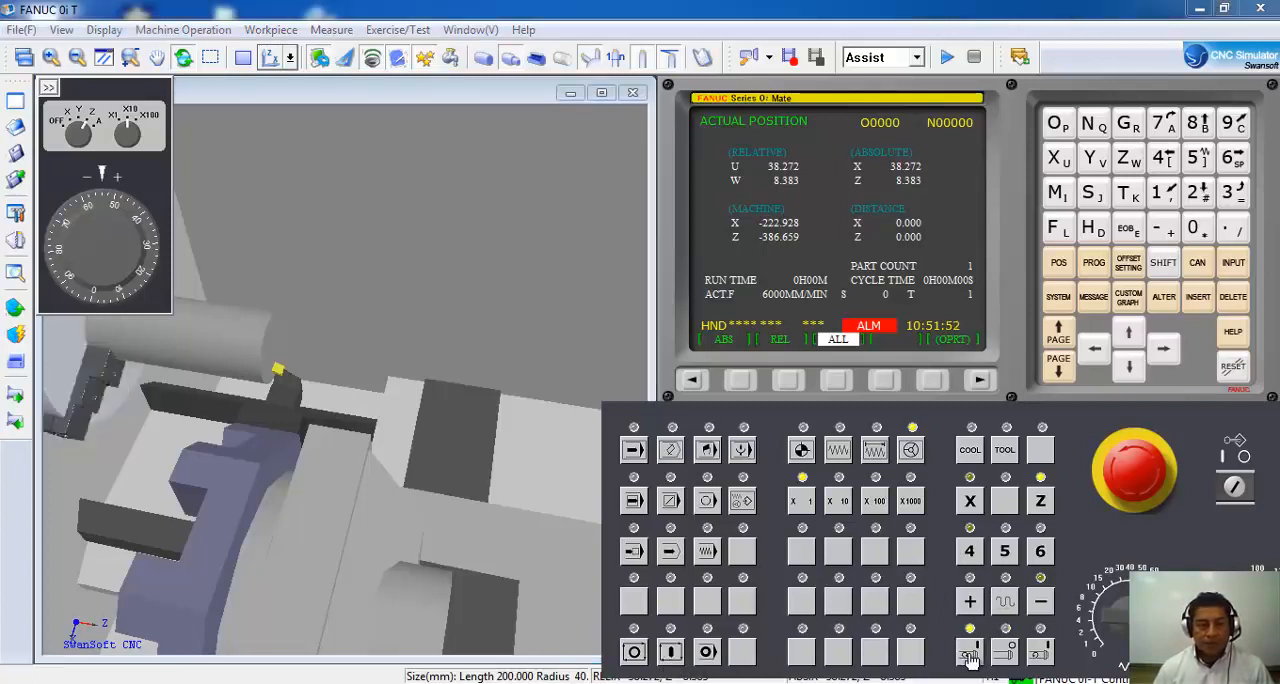
mouse_move(86, 237)
mouse_down()
mouse_move(83, 224)
mouse_move(83, 266)
mouse_move(121, 251)
mouse_move(76, 235)
mouse_move(80, 266)
mouse_move(135, 230)
mouse_move(83, 205)
mouse_move(63, 244)
mouse_up()
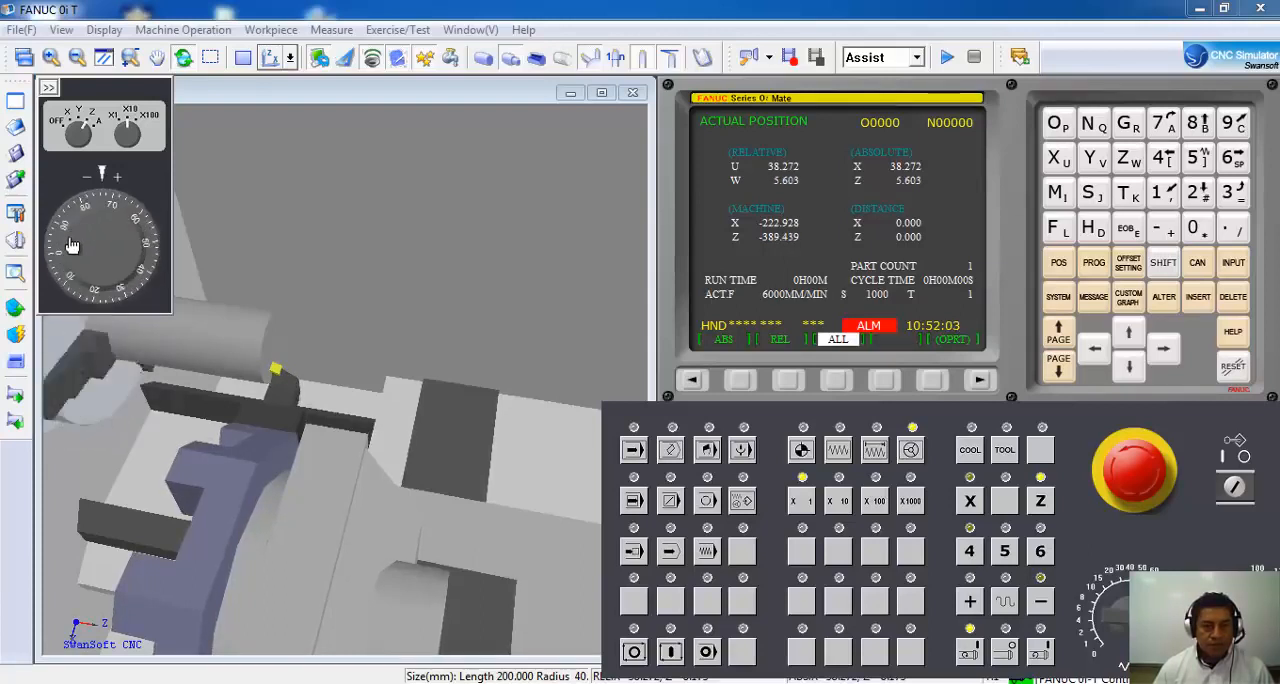
mouse_move(96, 277)
mouse_down()
mouse_move(140, 232)
mouse_move(136, 210)
mouse_move(86, 279)
mouse_up()
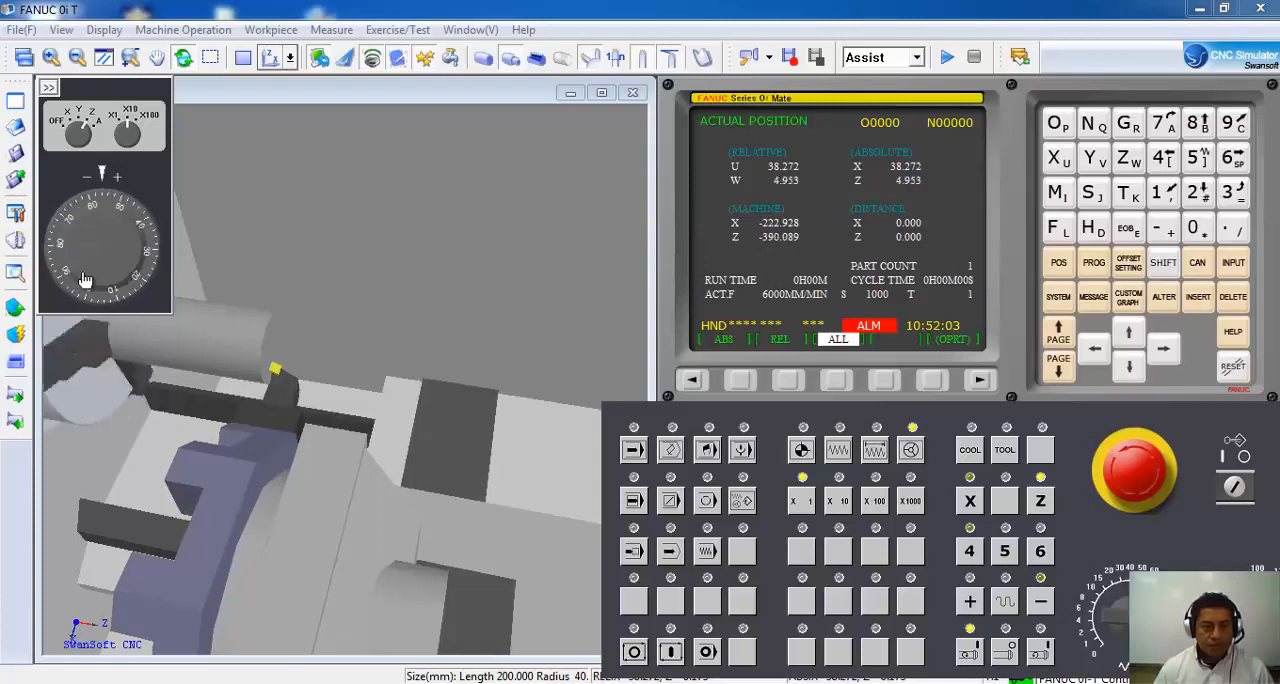
drag(117, 231, 96, 277)
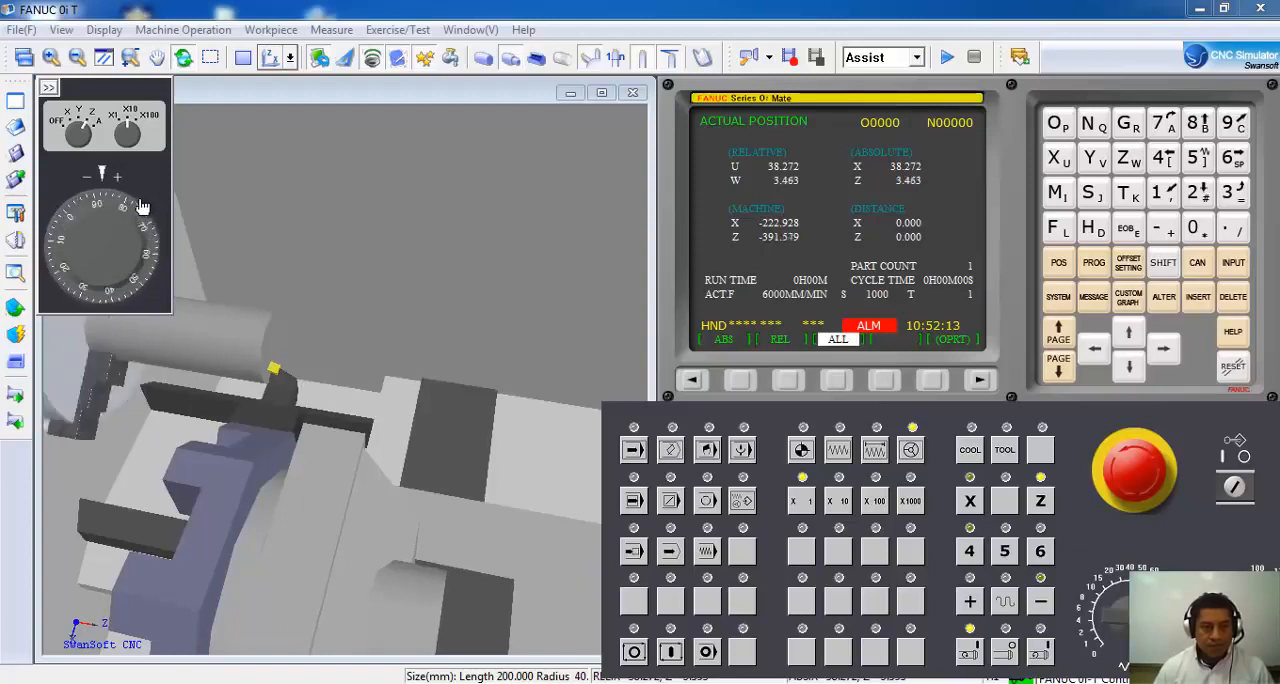
drag(150, 217, 123, 253)
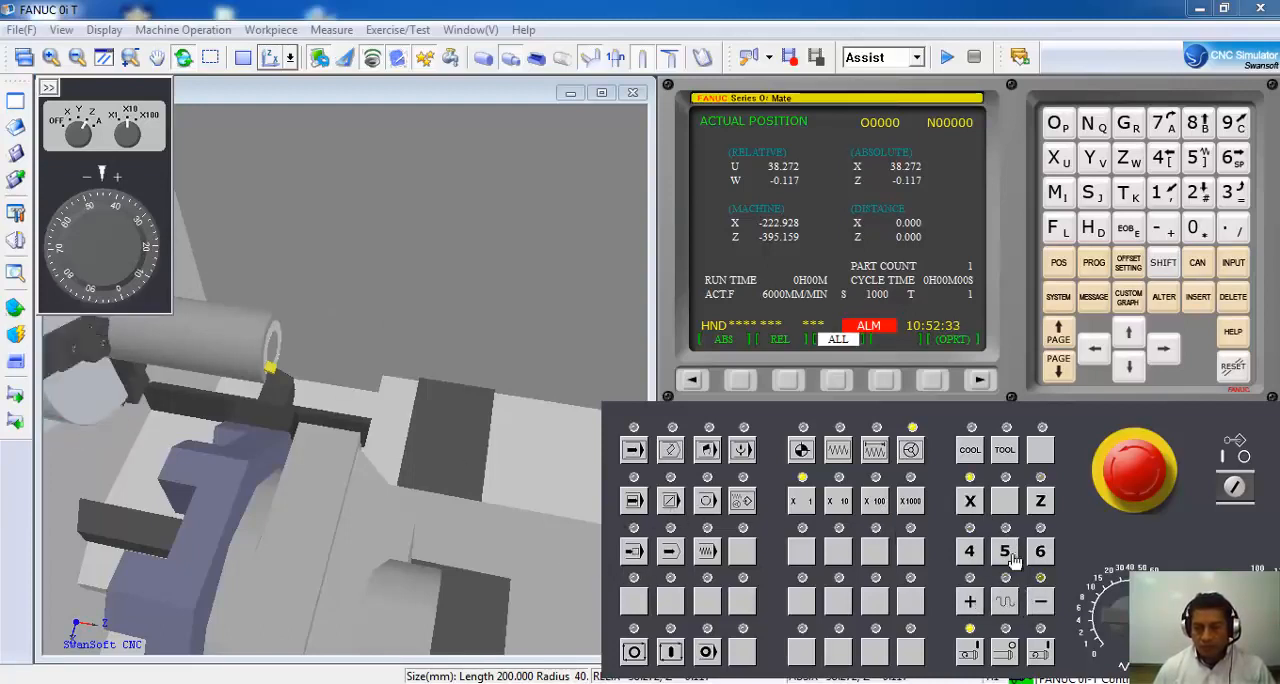
Switch to jog mode, retract the X axis from the face to about X107 and stop the spindle.
click(1040, 607)
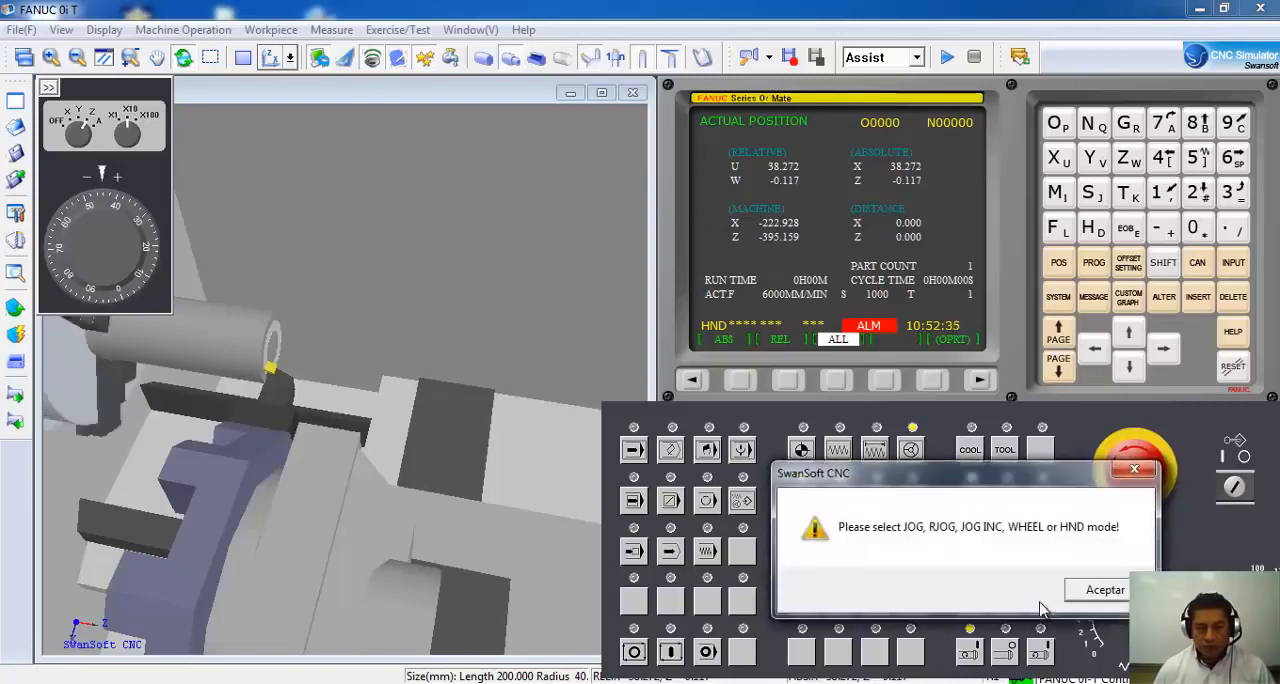
click(1090, 593)
click(838, 449)
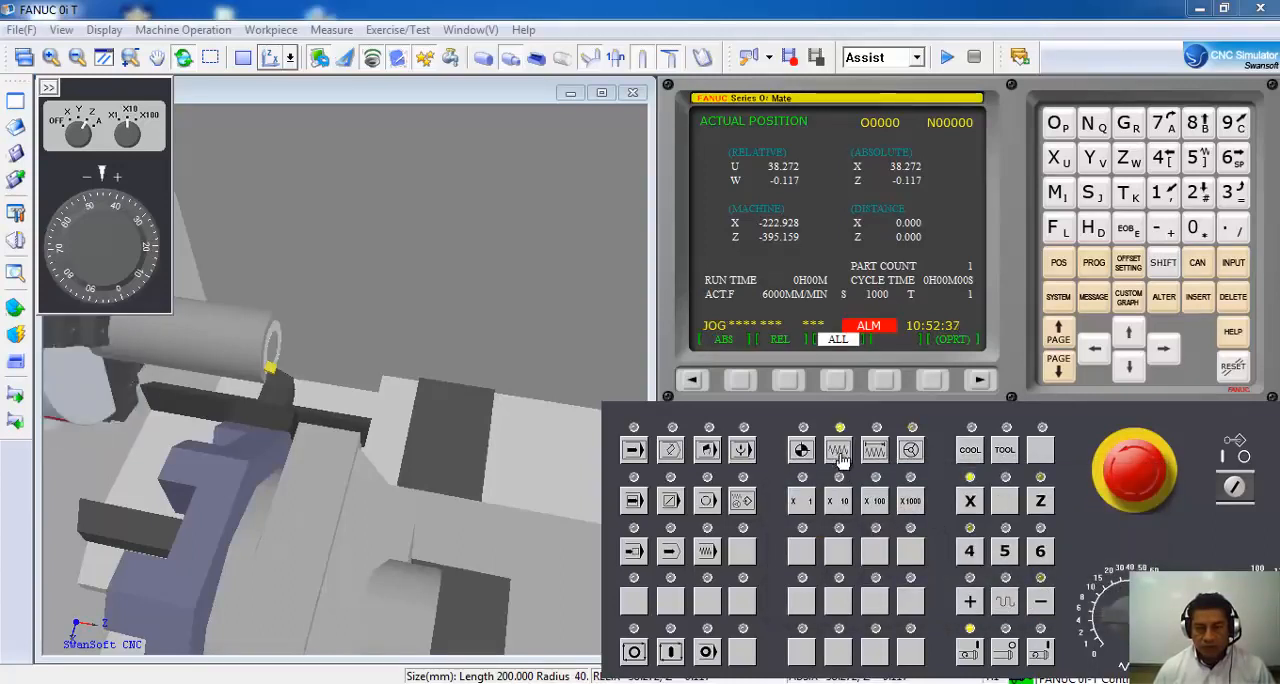
drag(1040, 607, 973, 607)
click(1006, 655)
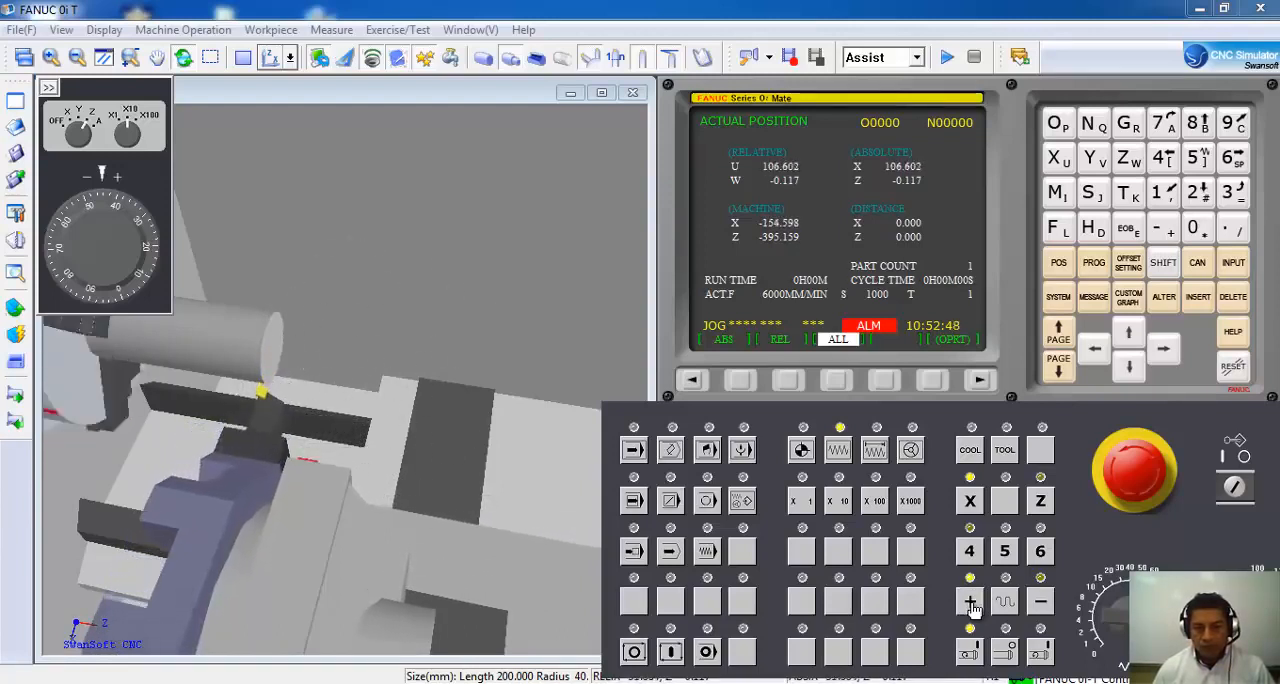
click(1006, 655)
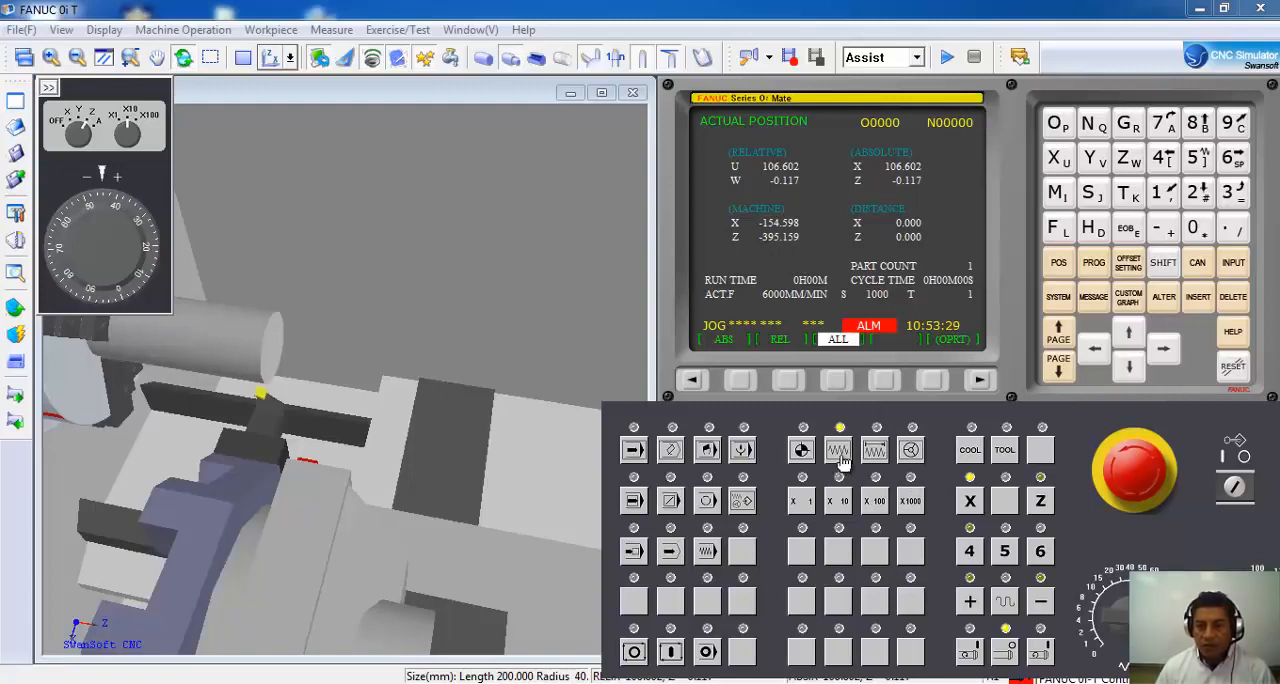
Jog the tool alongside the workpiece's outer diameter, to about Z-40 and about X98.
click(1040, 505)
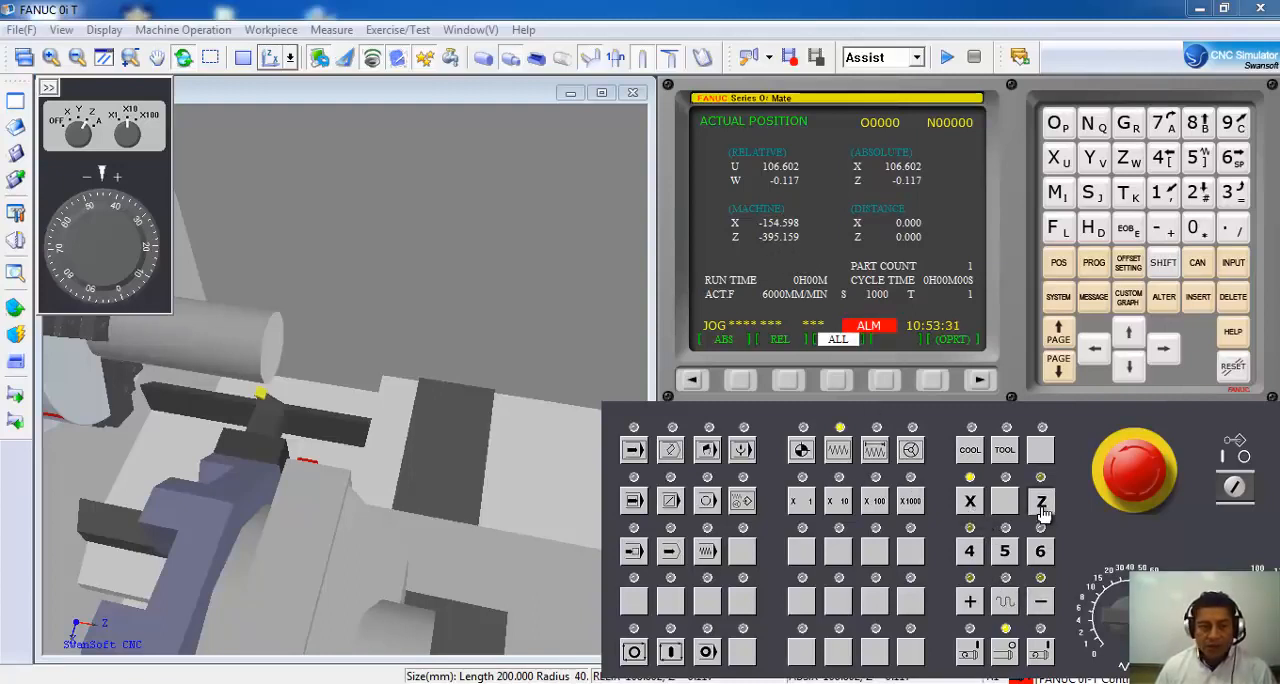
click(1043, 607)
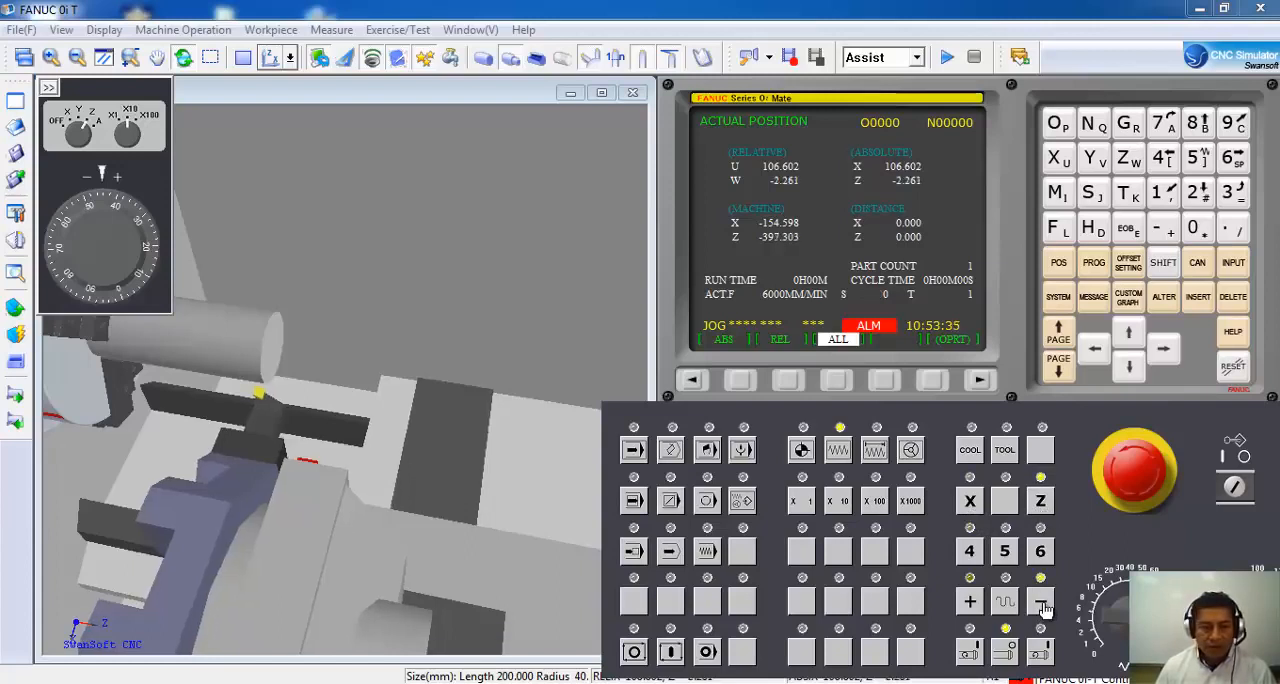
drag(1043, 607, 1043, 607)
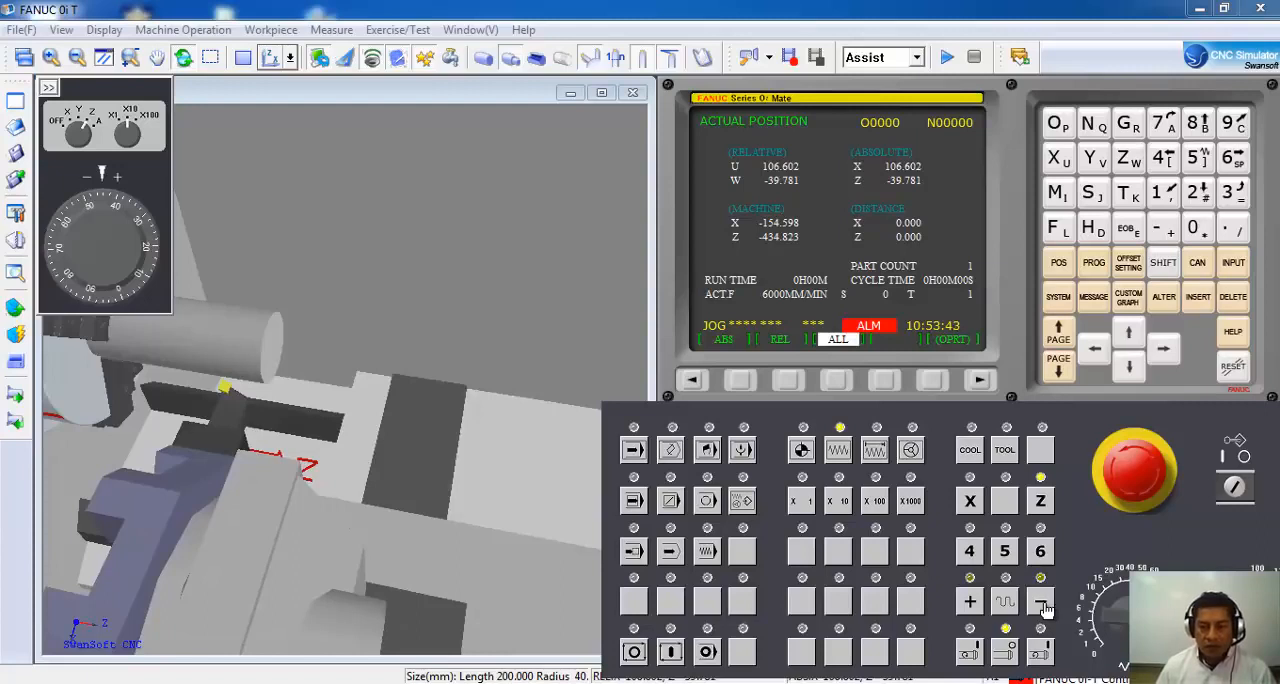
click(971, 512)
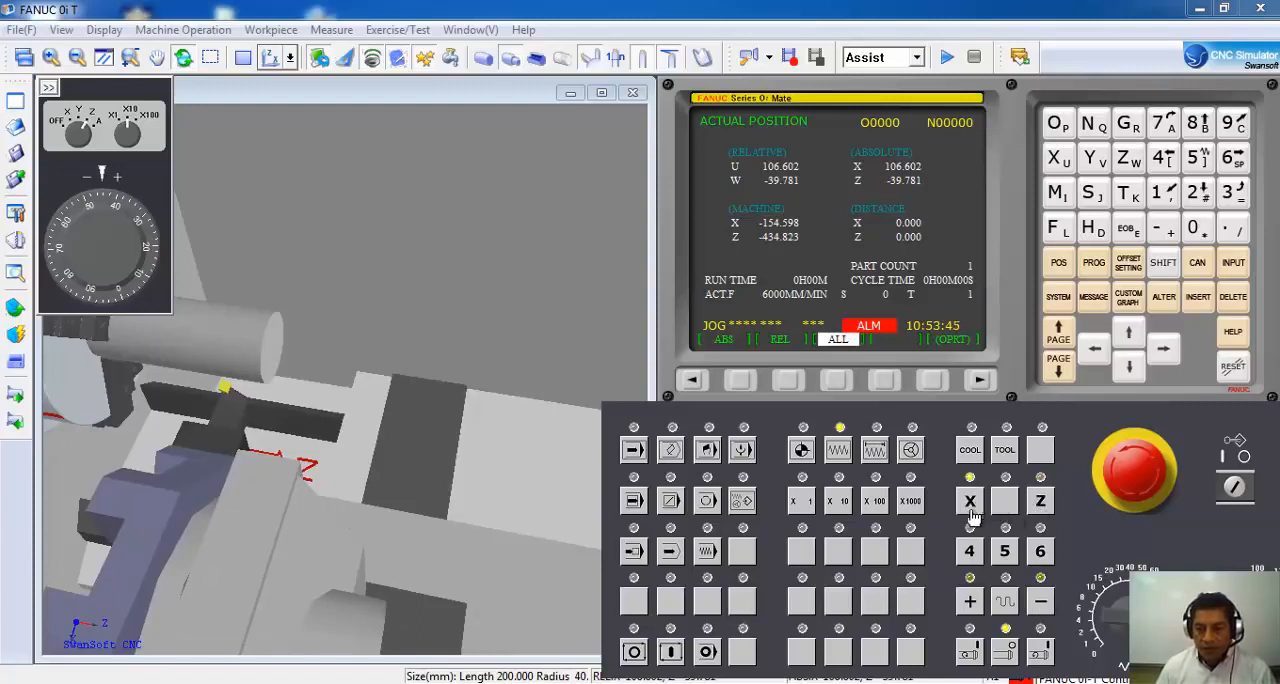
drag(1043, 607, 1043, 607)
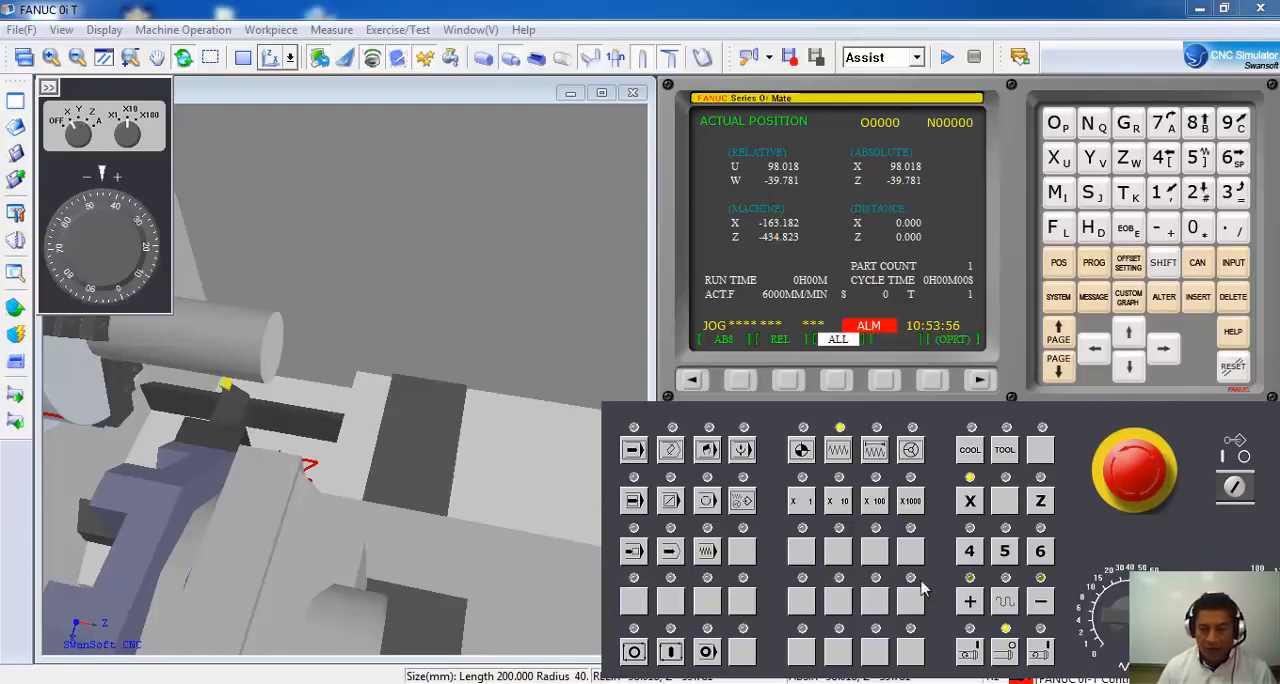
Restart the spindle and feed the X axis with the handwheel until the tool touches the workpiece's outer diameter, at about X81.
click(970, 655)
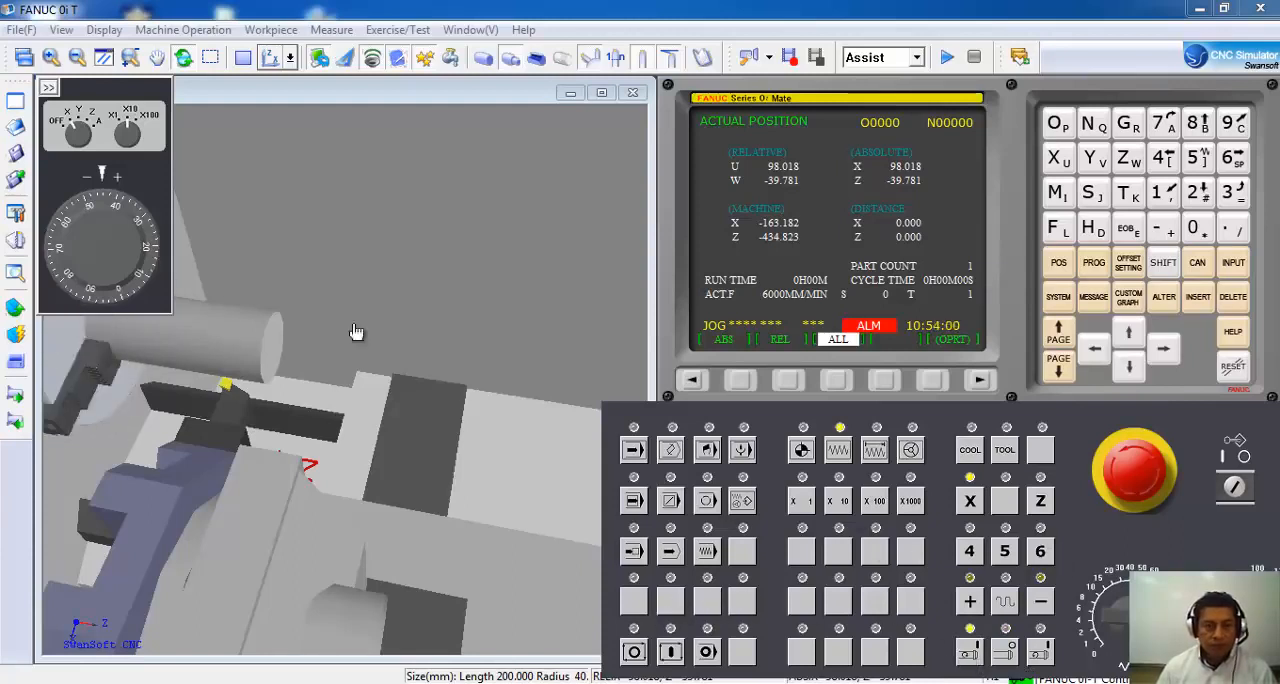
click(910, 449)
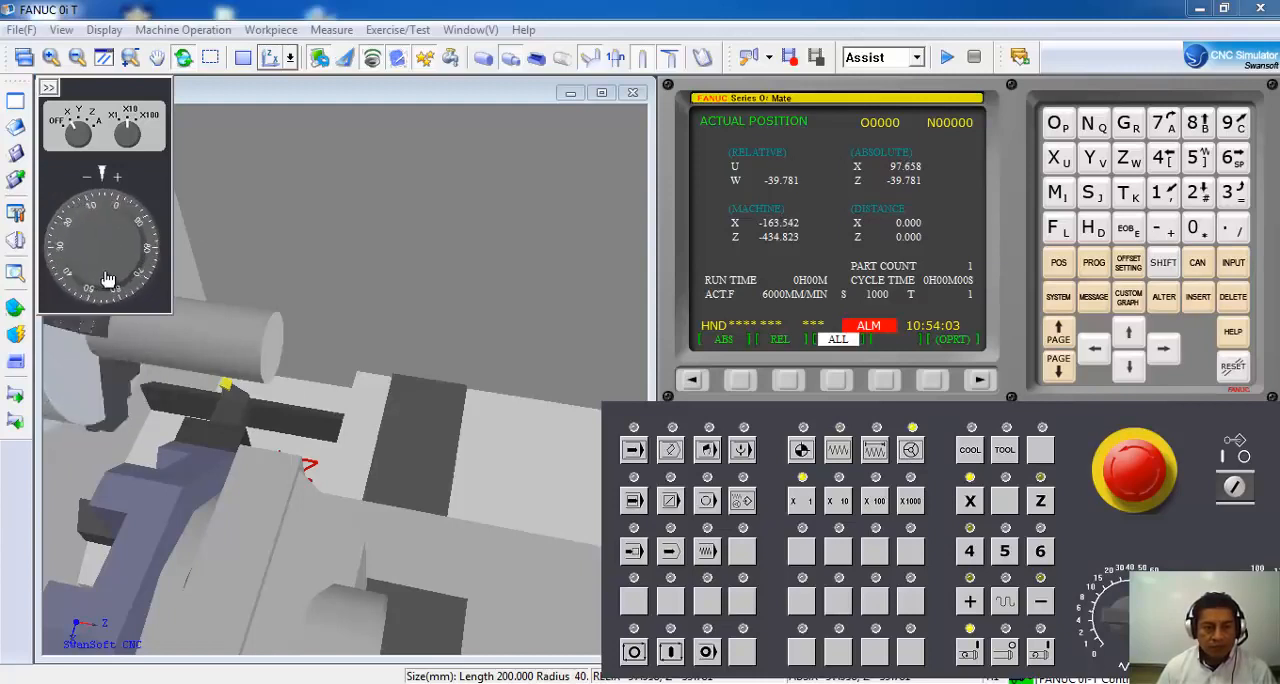
mouse_move(108, 279)
mouse_down()
mouse_move(128, 233)
mouse_move(122, 272)
mouse_up()
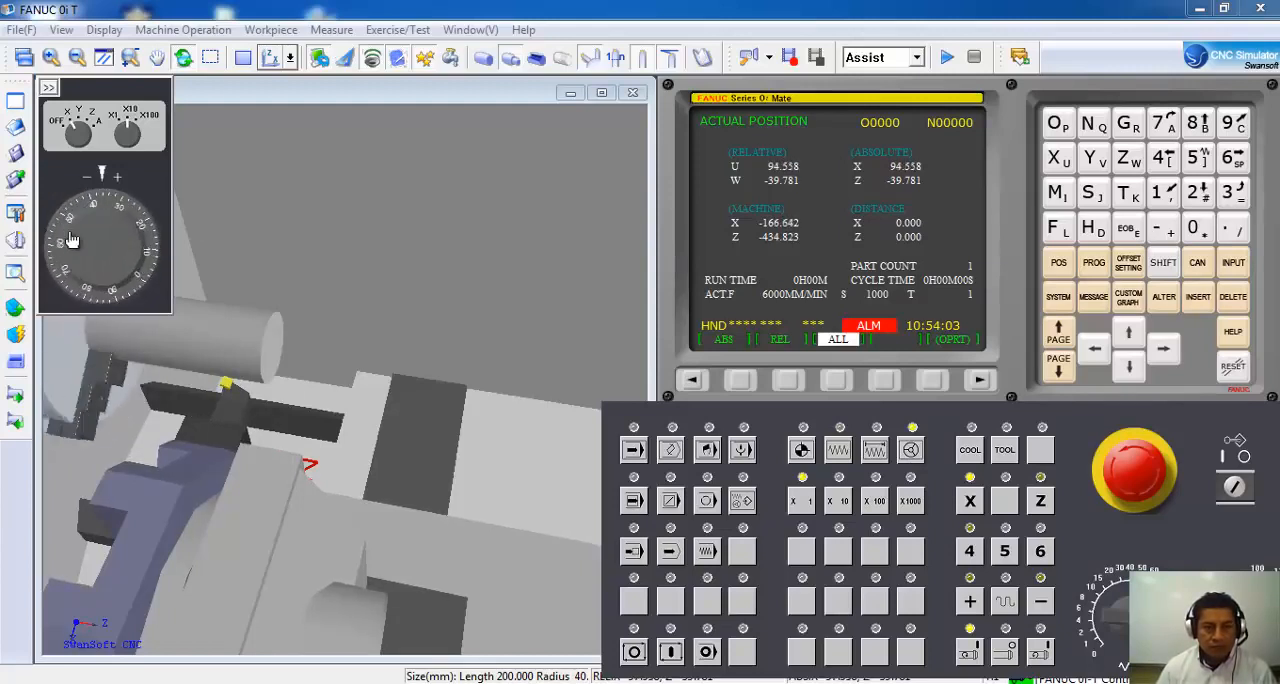
drag(70, 240, 70, 288)
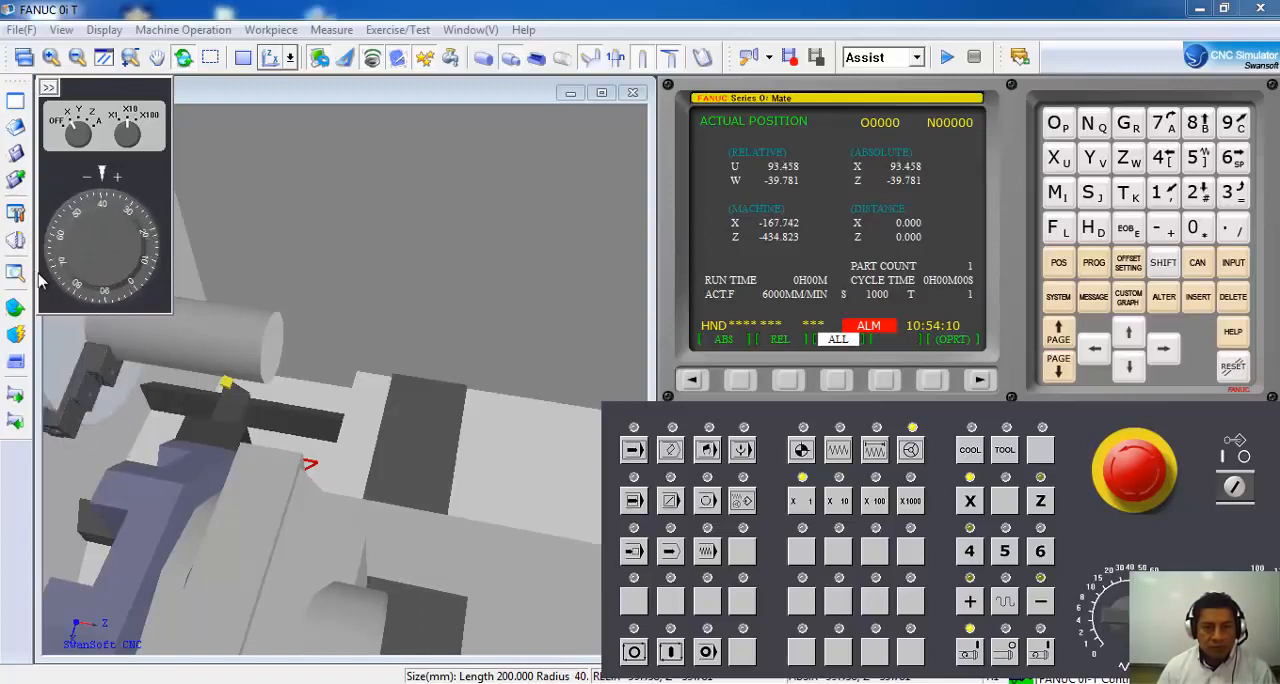
drag(135, 240, 125, 262)
drag(101, 214, 117, 270)
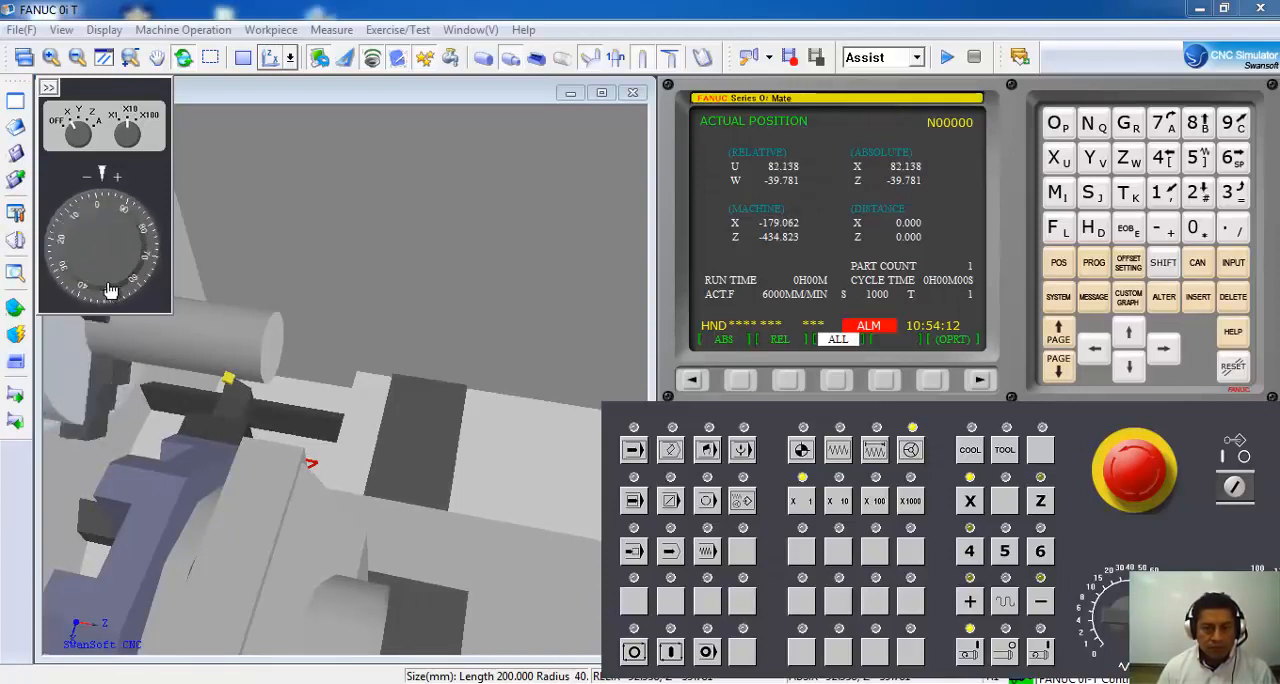
drag(140, 248, 87, 265)
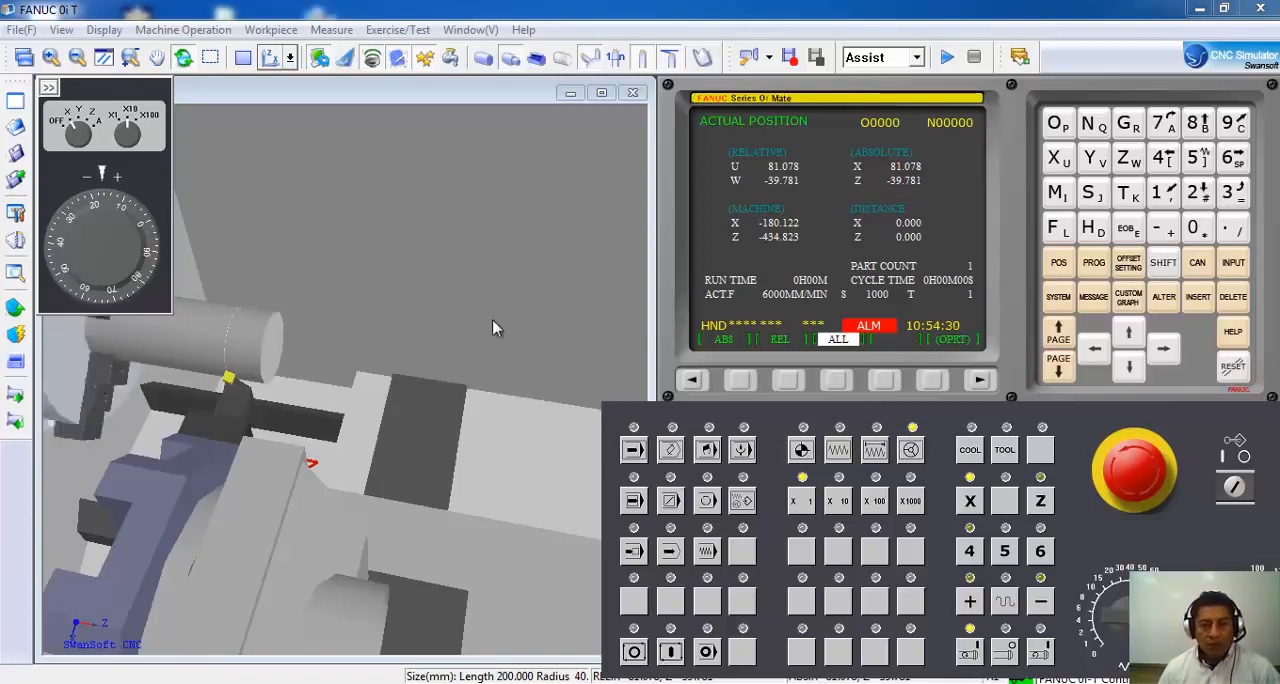
Cut a groove in the cylinder by jogging the X axis in to about X70, and bring it back to about X81.
click(838, 449)
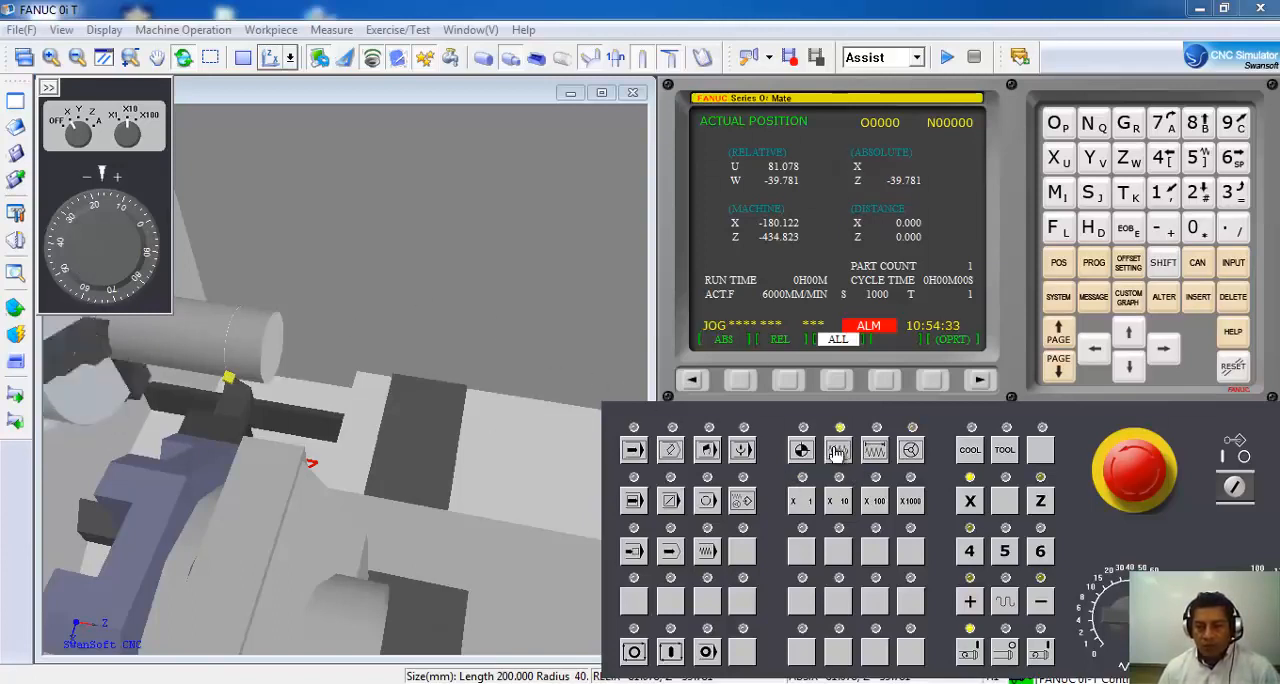
click(1041, 604)
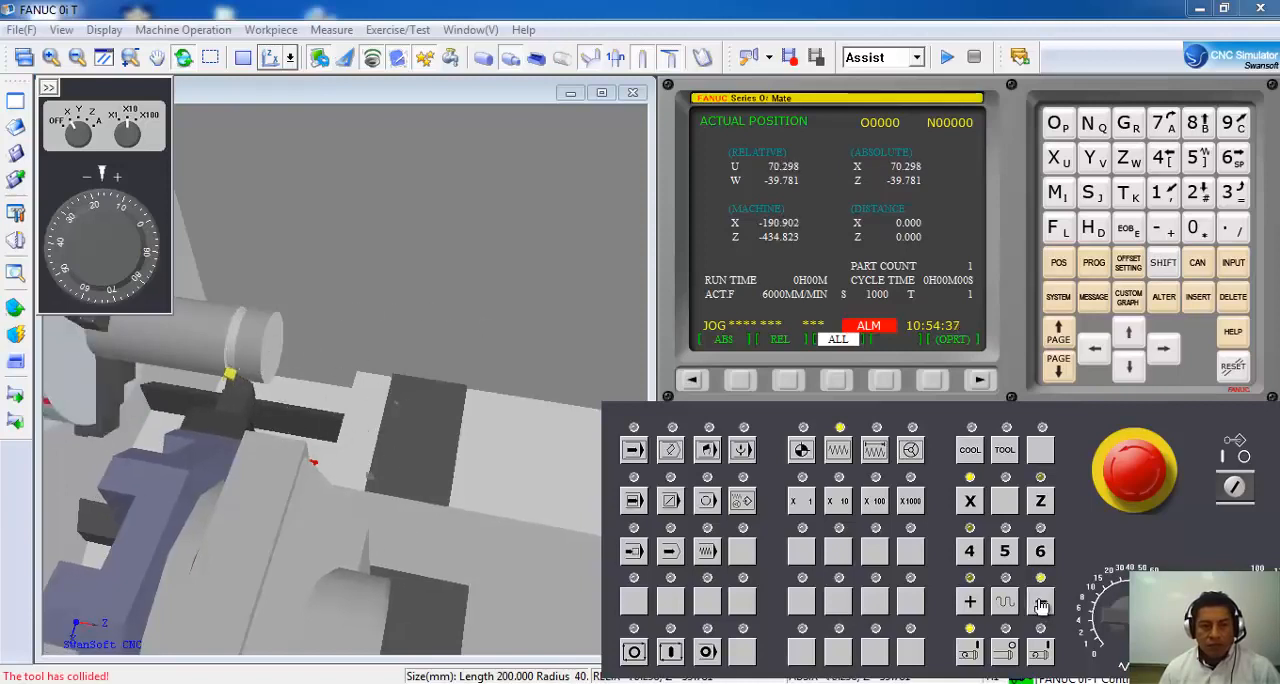
click(970, 604)
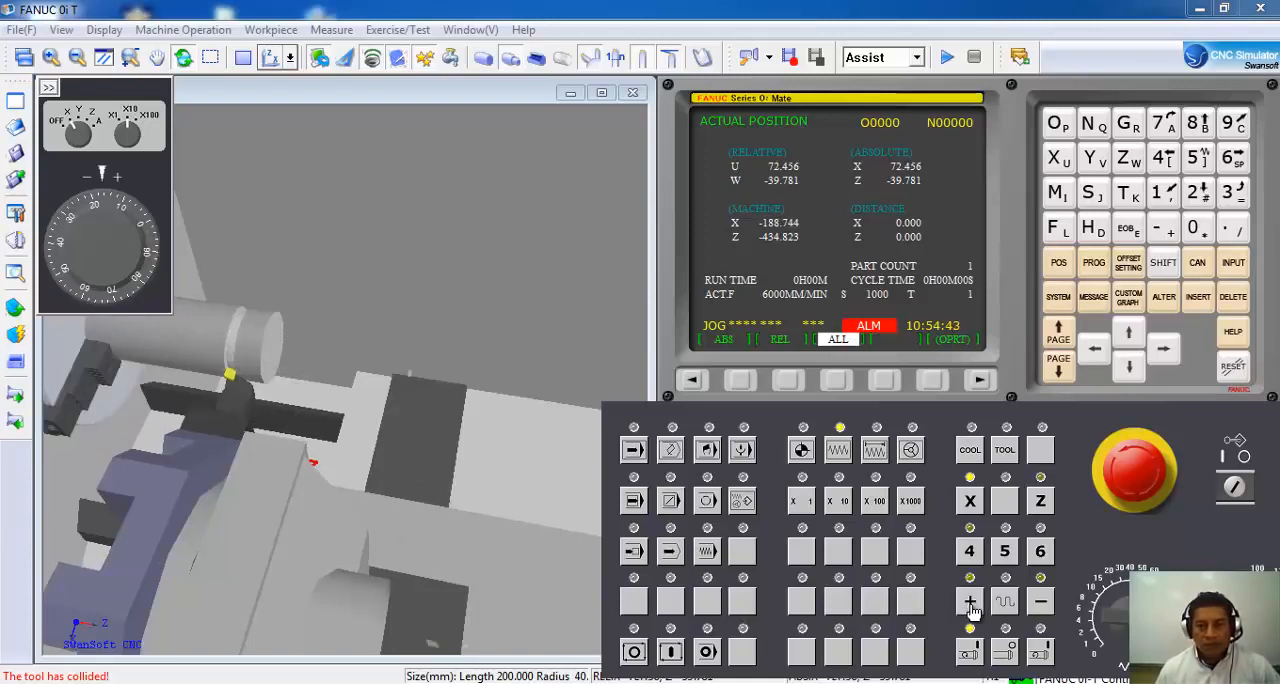
click(970, 604)
click(970, 604)
click(970, 604)
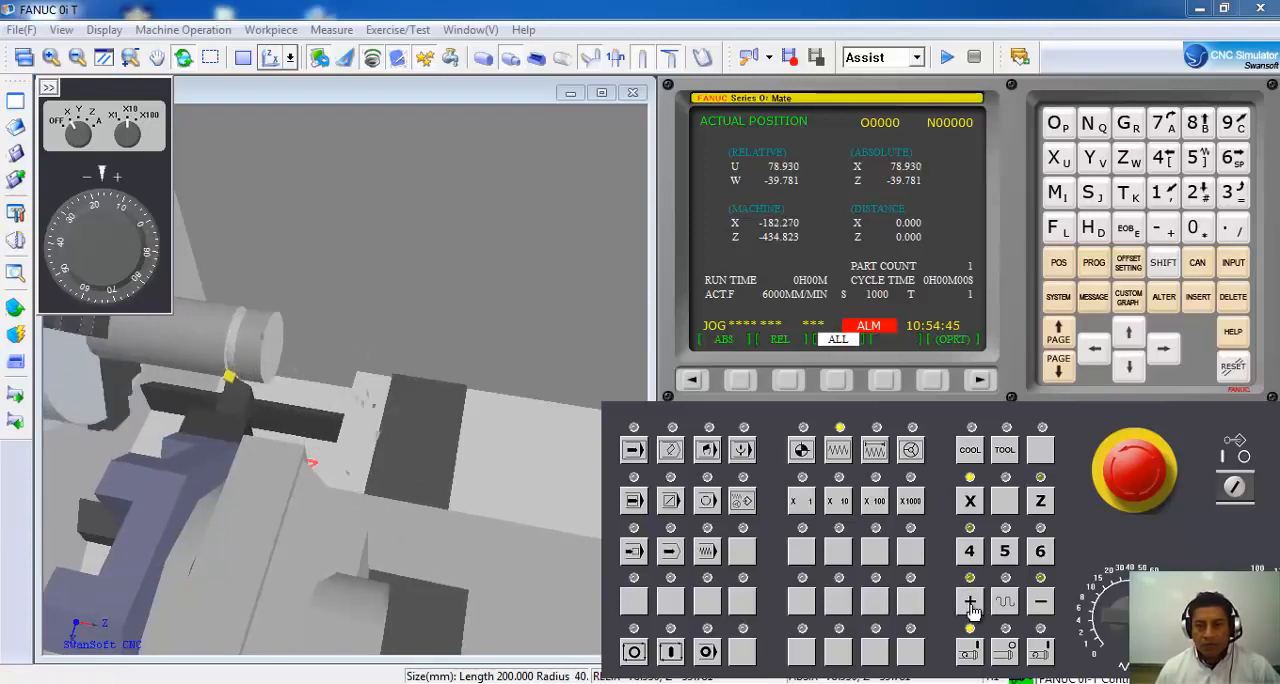
click(970, 604)
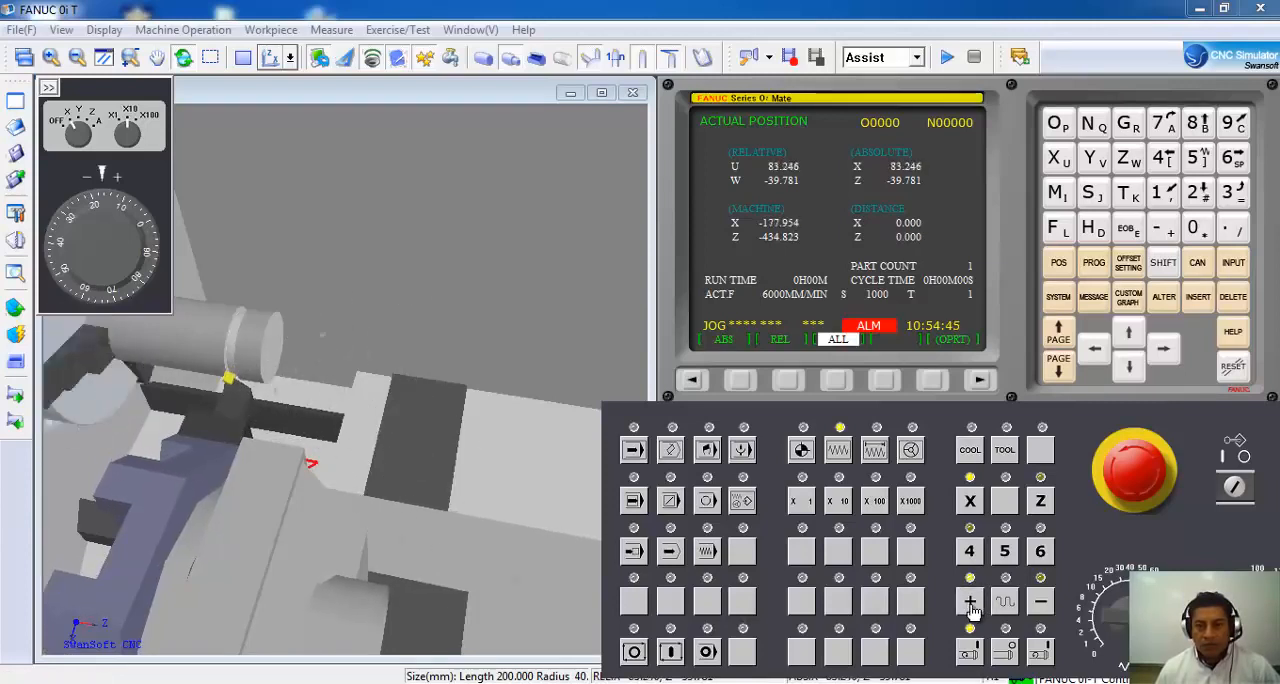
click(1041, 604)
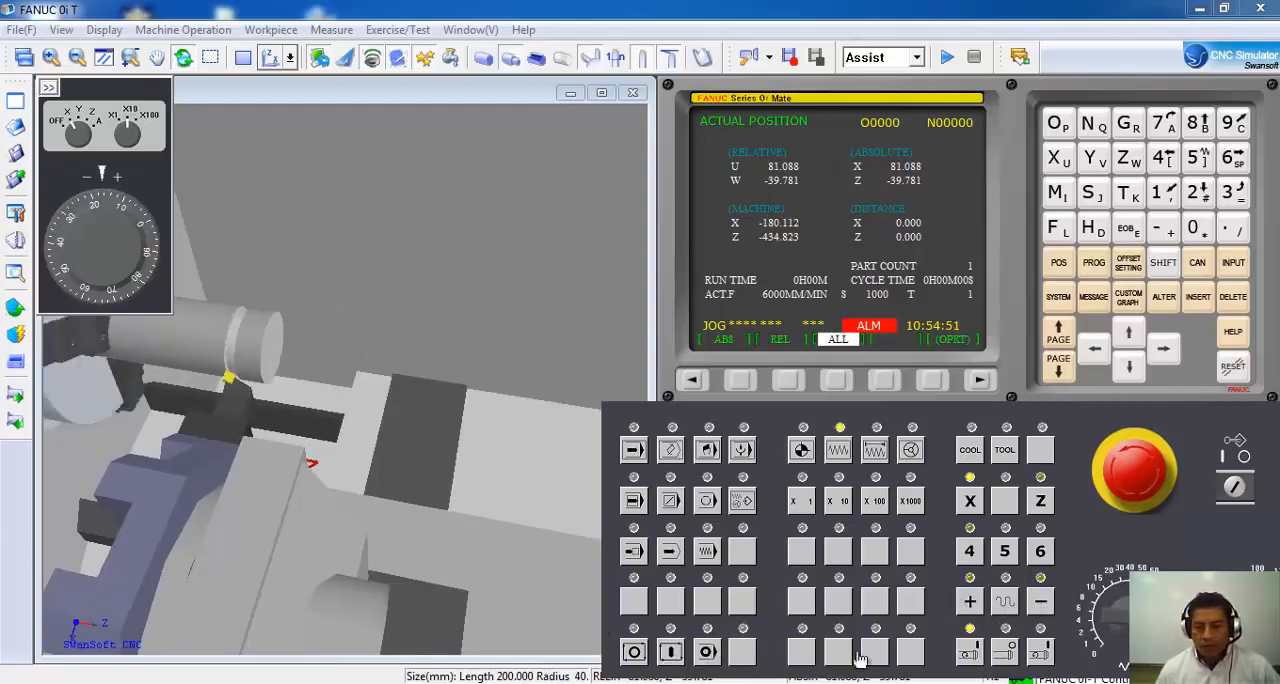
Turn the outer diameter by jogging the Z axis to about Z-65 with the spindle running, retract to about Z26 and stop the spindle.
click(1005, 653)
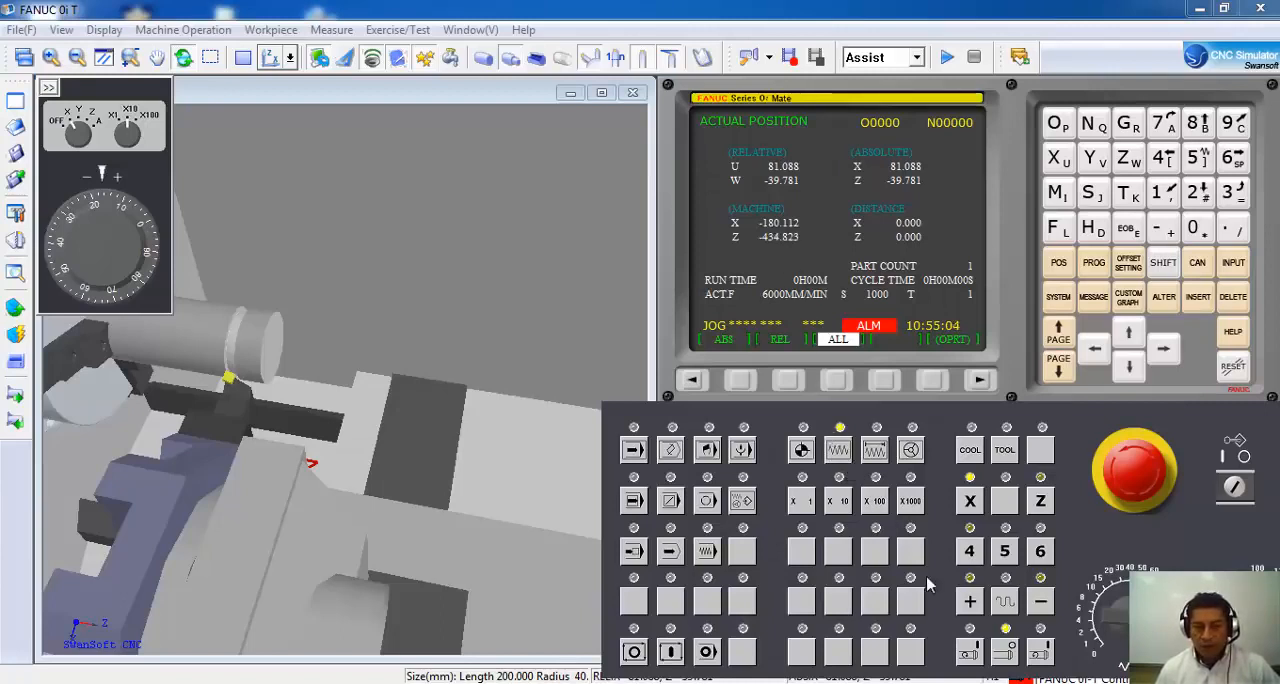
click(969, 652)
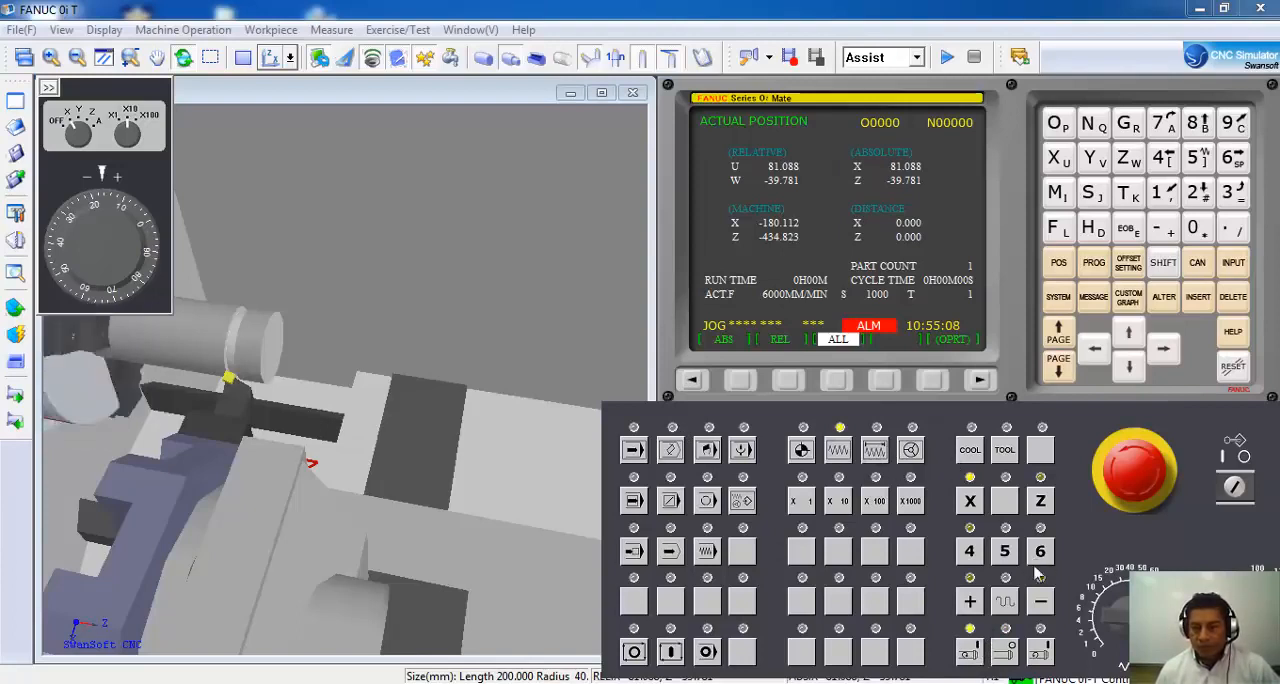
click(1040, 503)
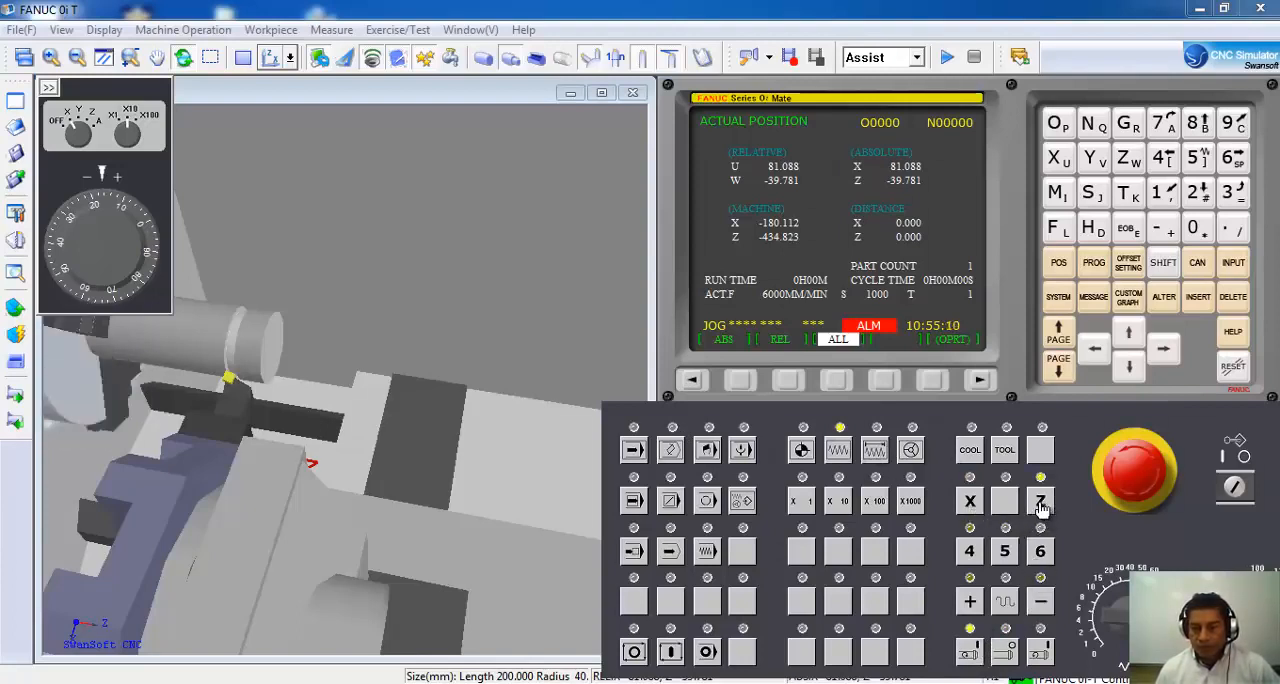
click(1041, 602)
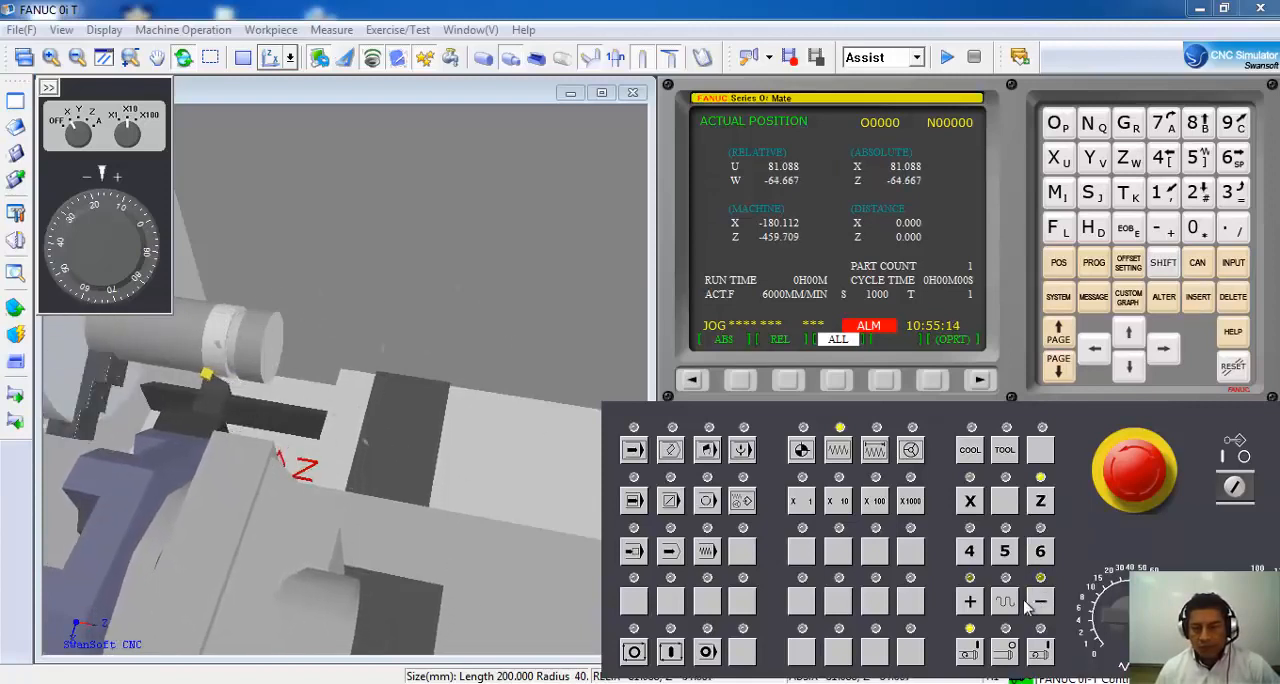
click(970, 602)
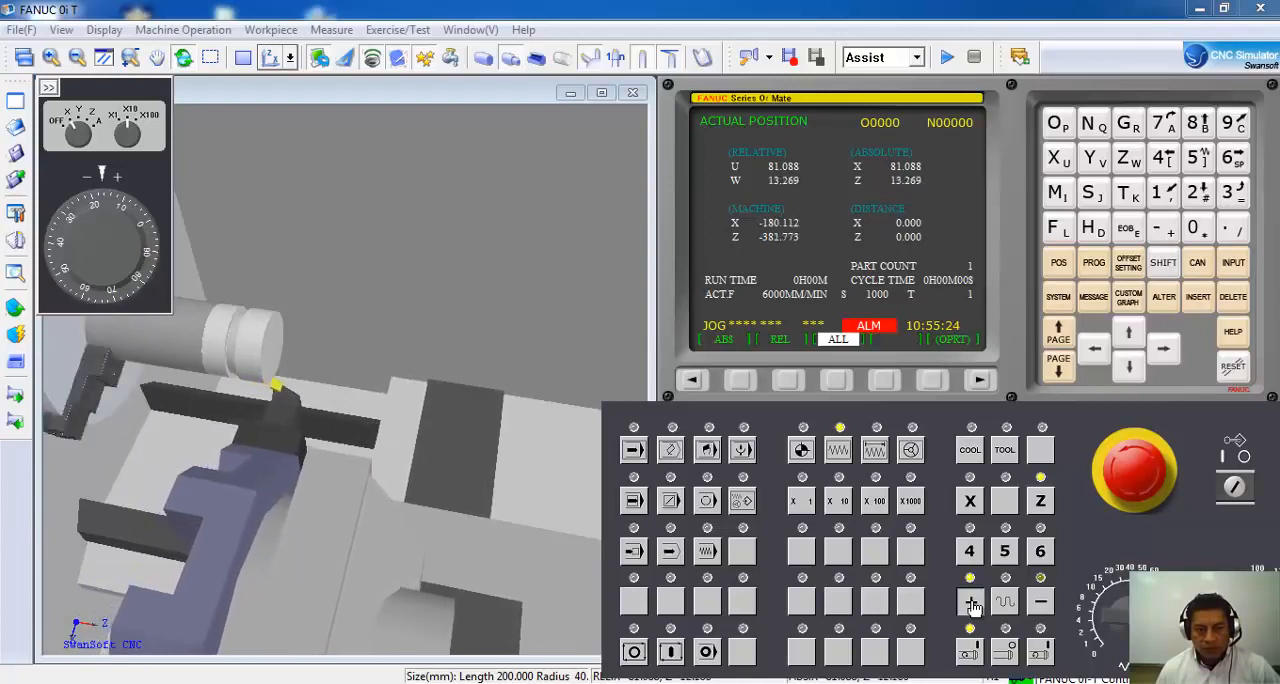
click(1004, 652)
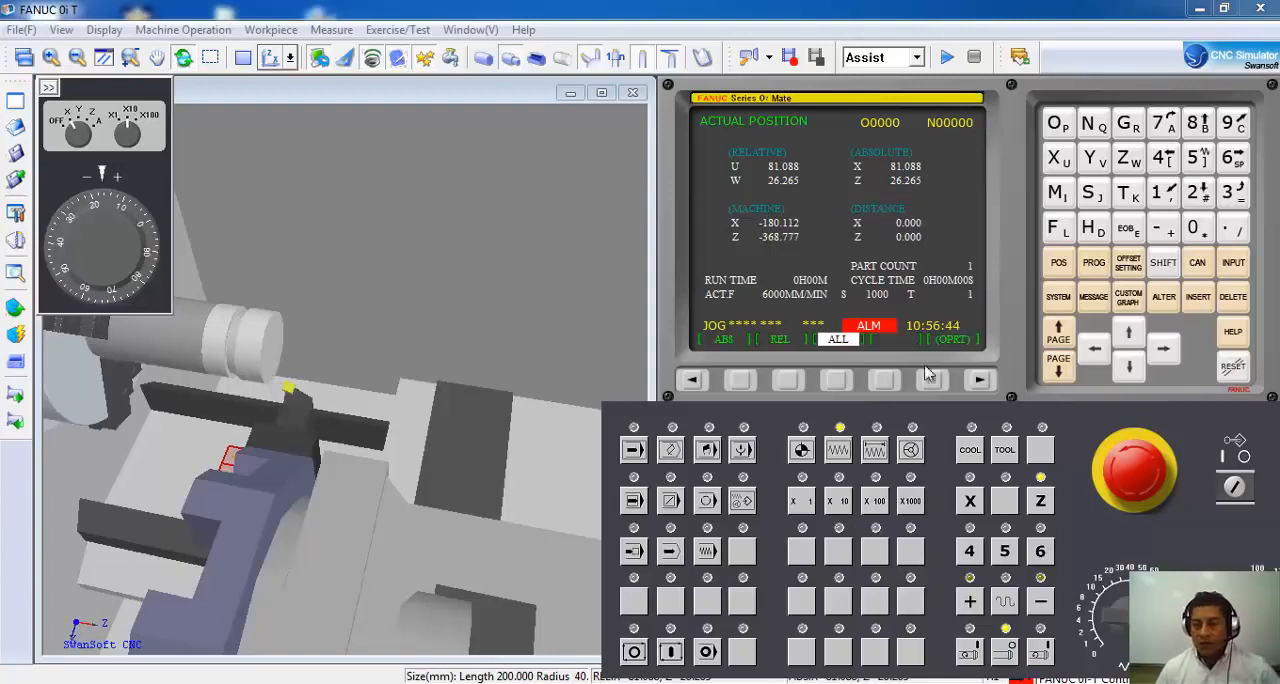
Set the X value of the G54 work offset to -260.
click(1128, 264)
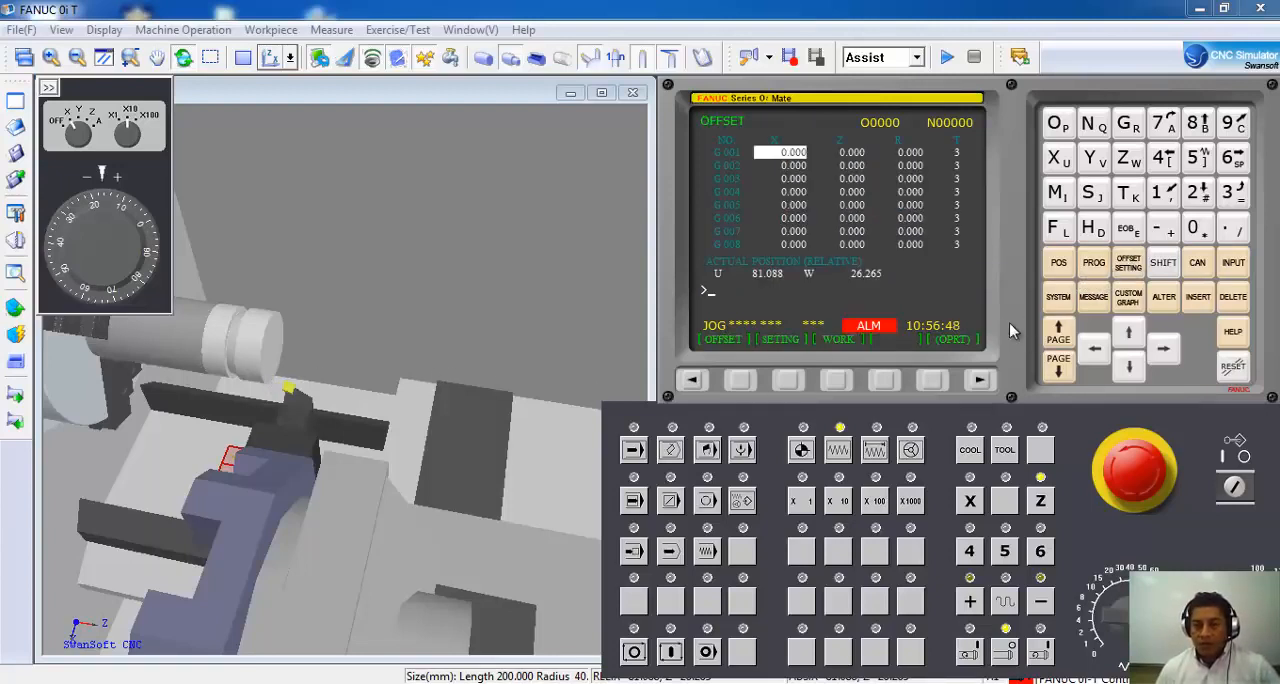
click(838, 384)
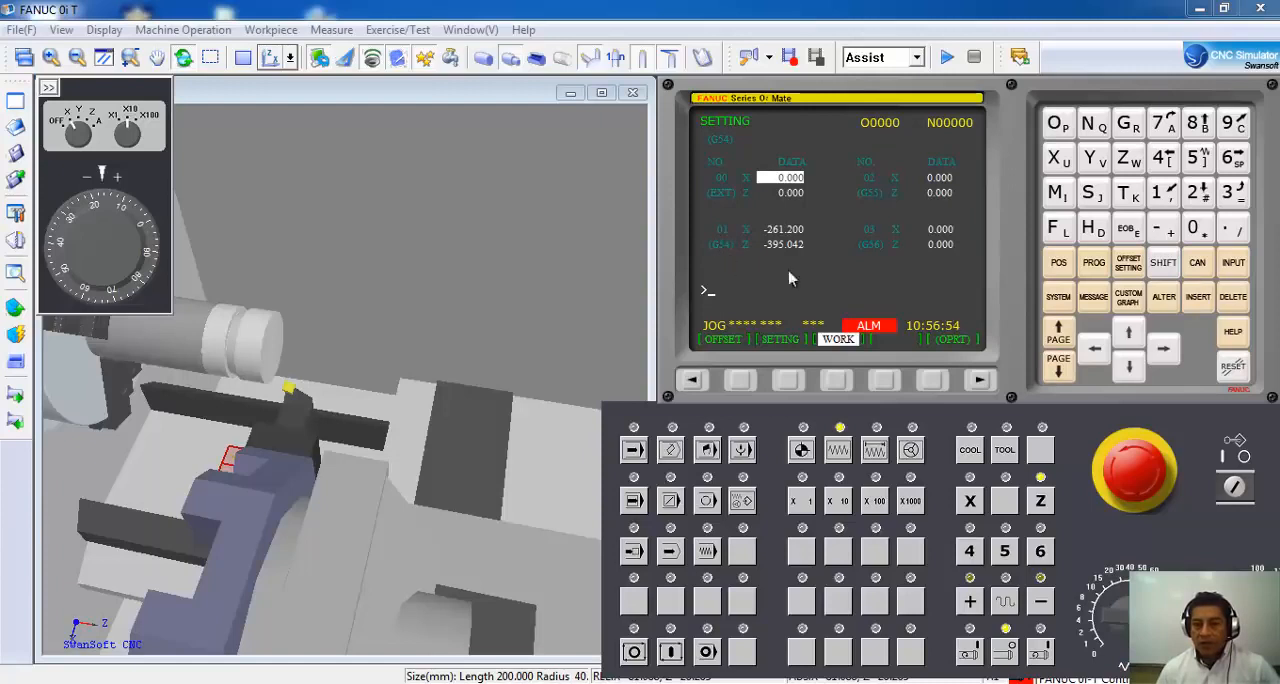
click(1129, 370)
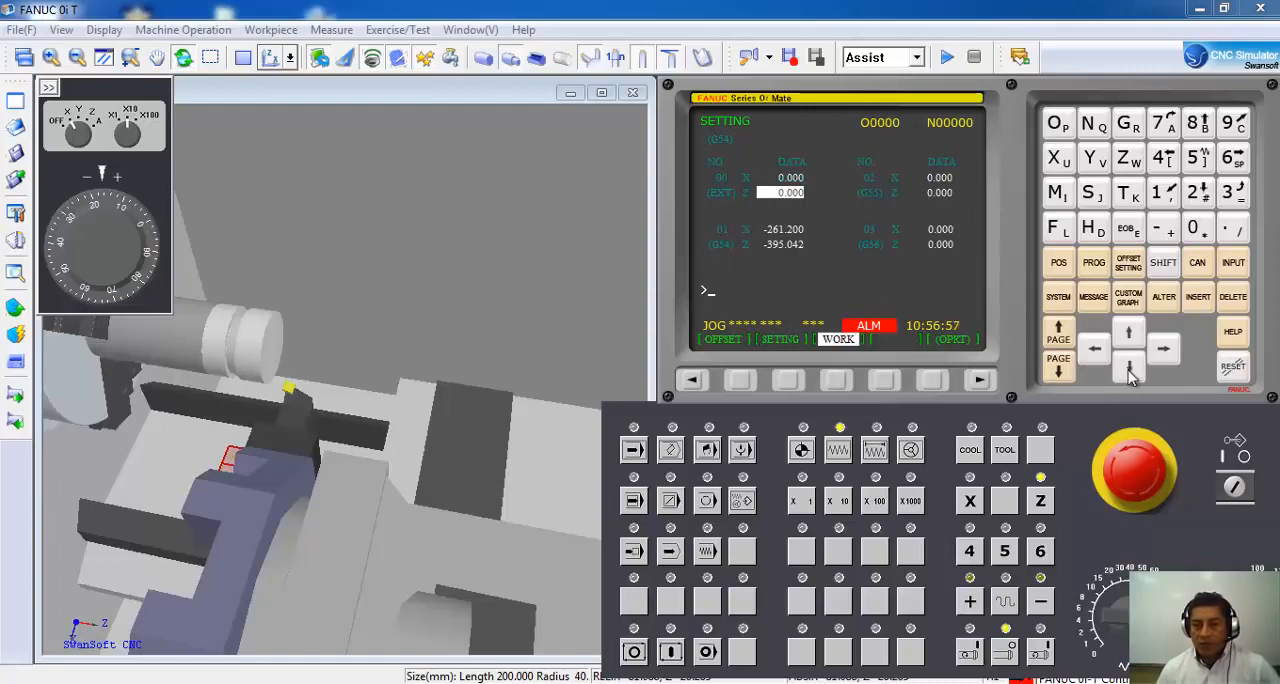
click(1129, 370)
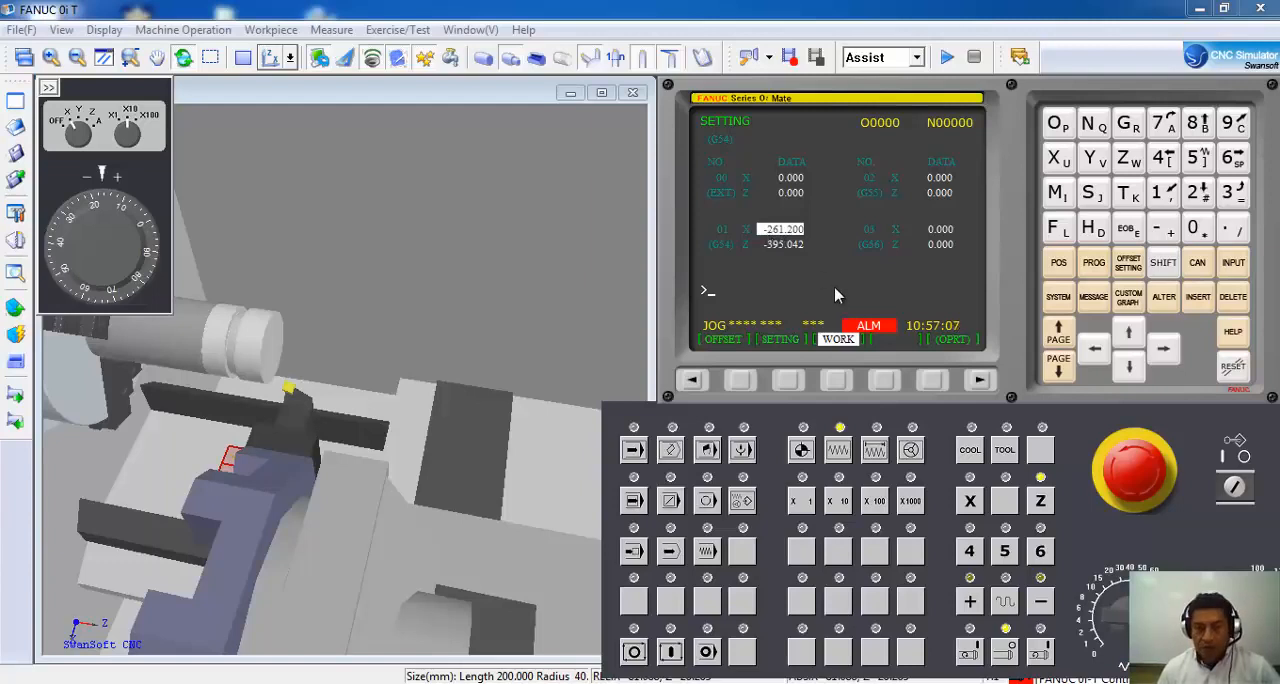
text(-)
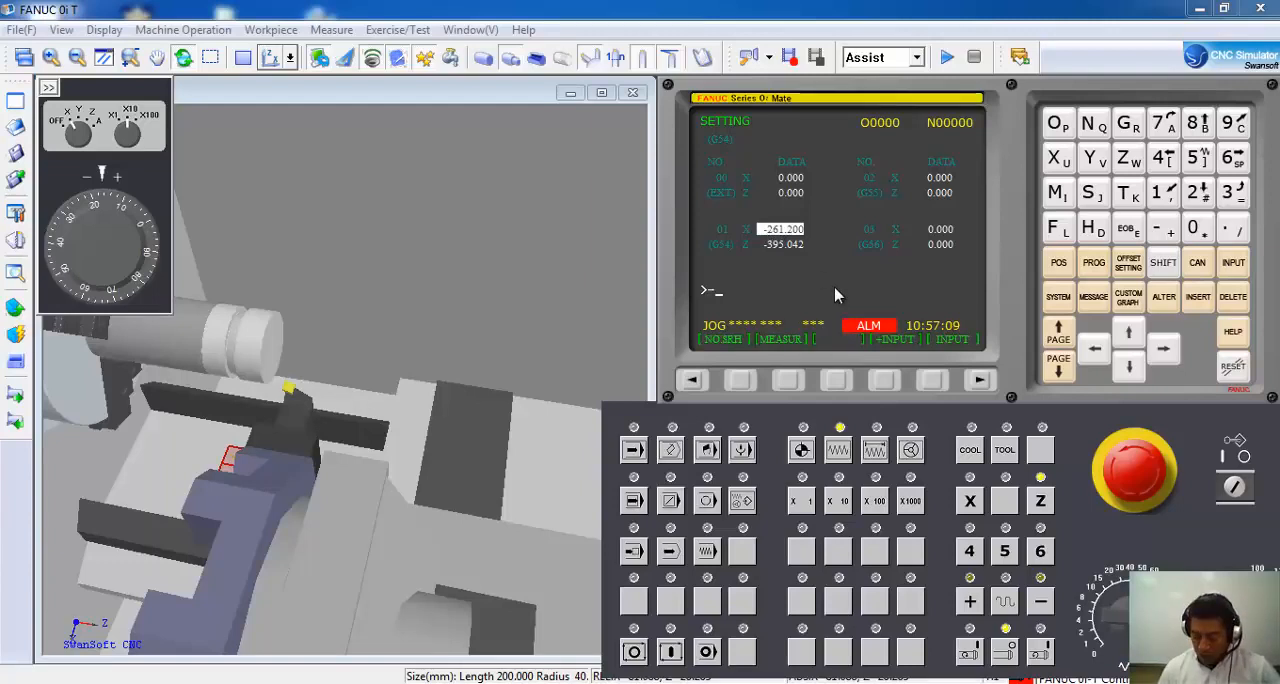
text(260.)
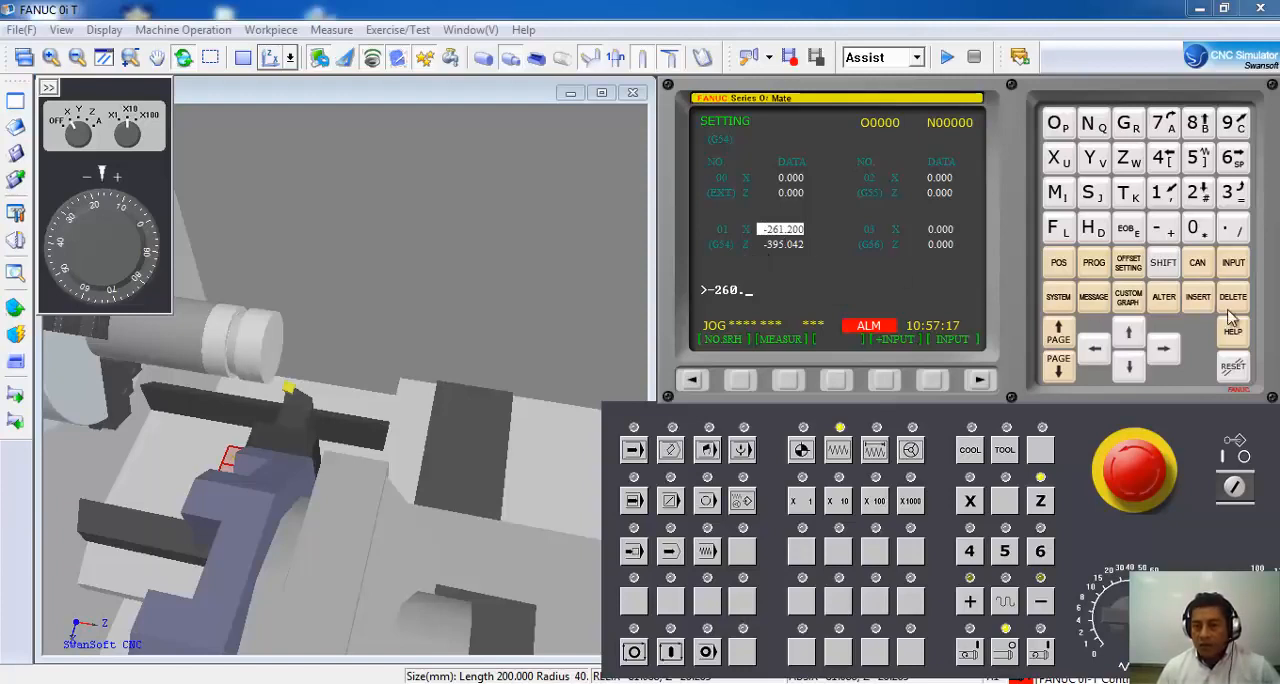
click(1234, 263)
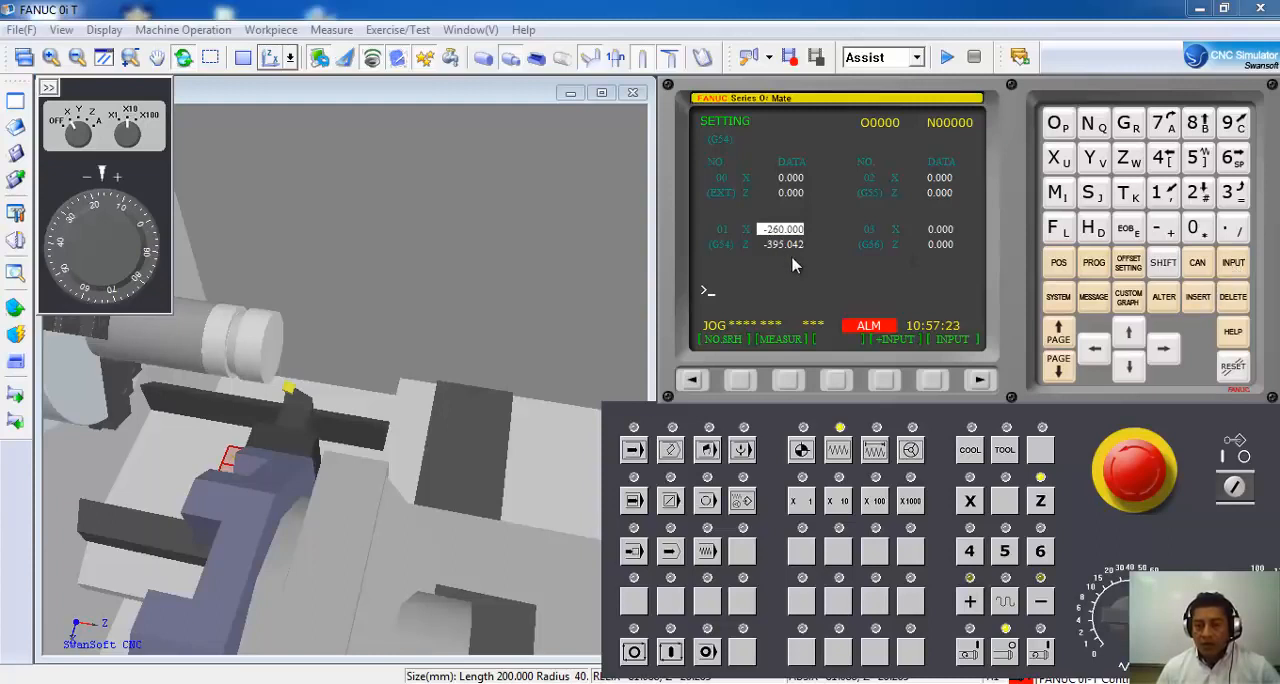
Set the Z value of the G54 work offset to -395.
click(1128, 367)
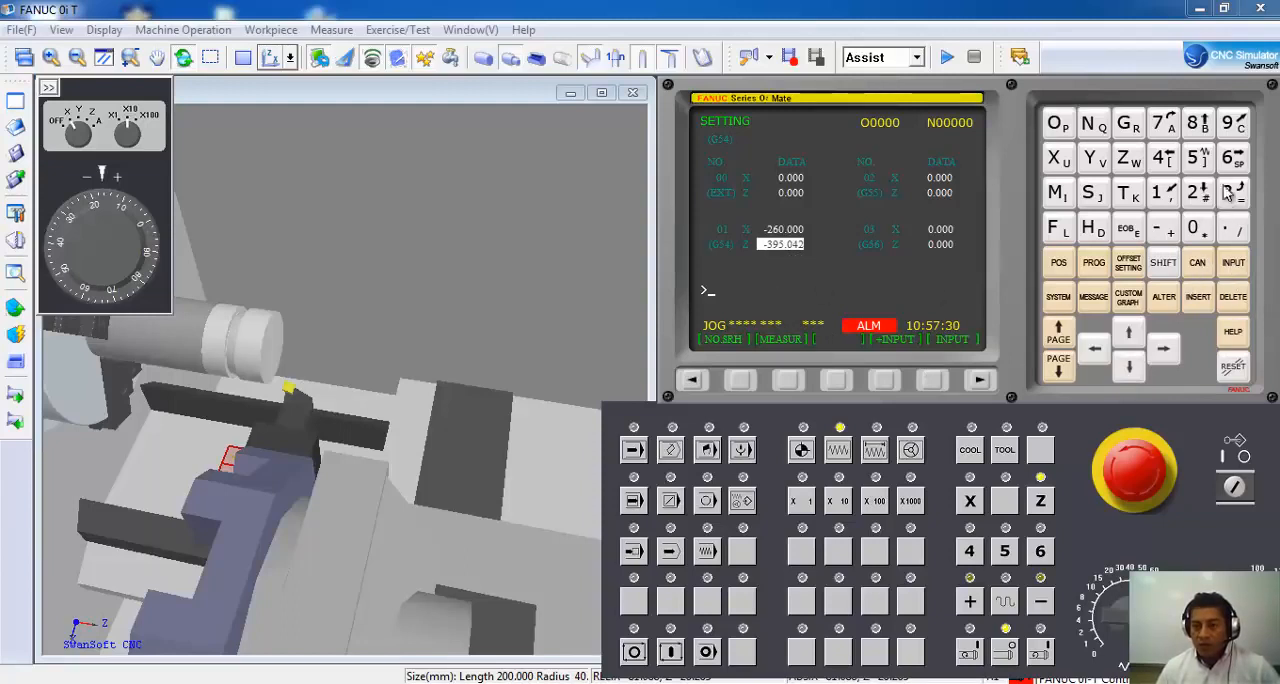
click(1163, 229)
click(1233, 192)
click(1233, 123)
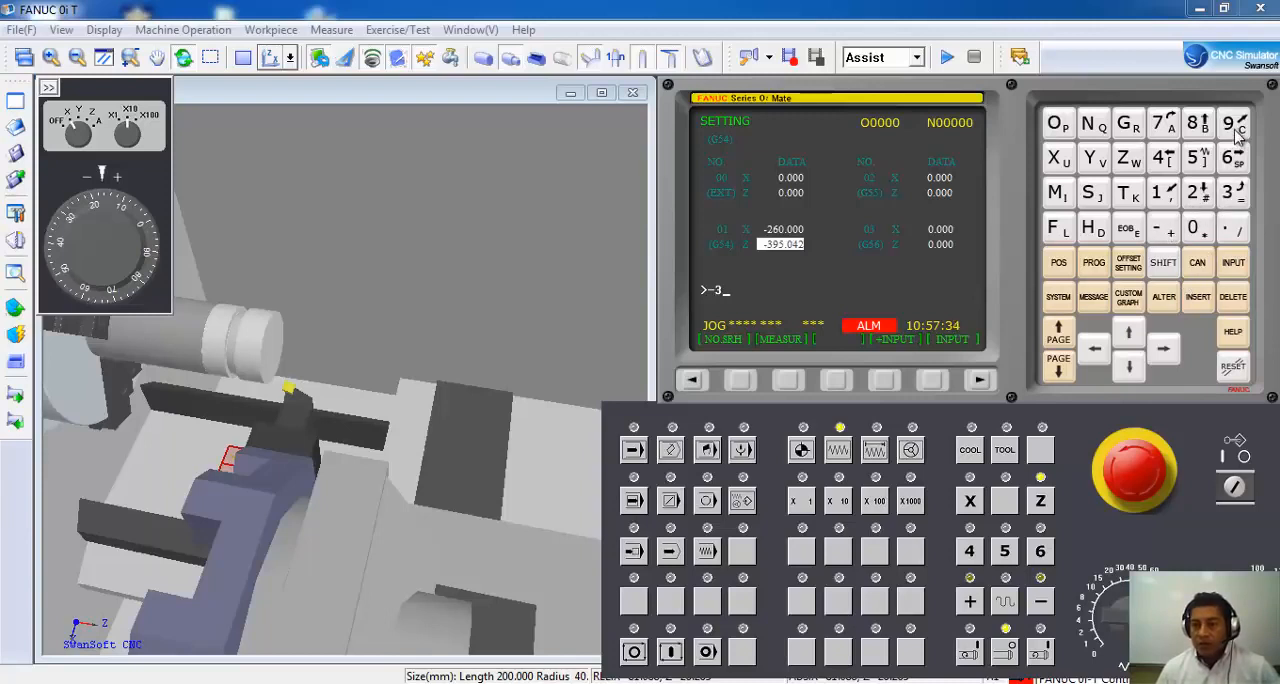
click(1198, 165)
click(1233, 230)
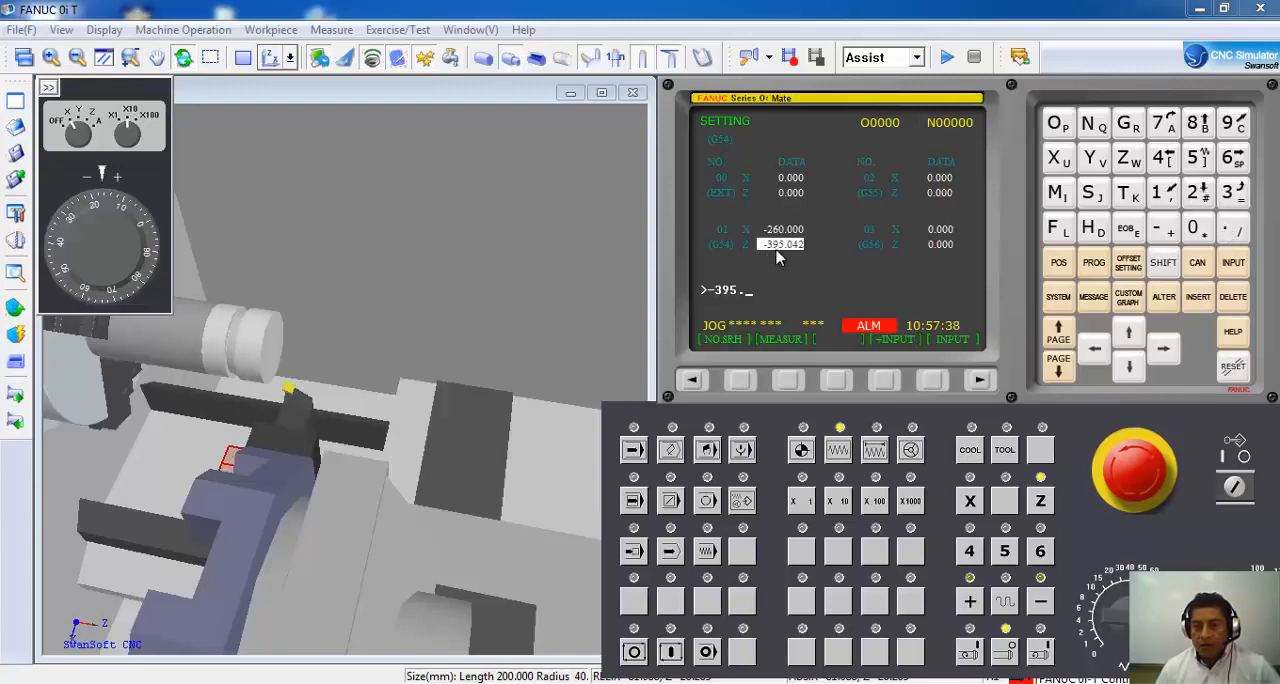
click(1234, 264)
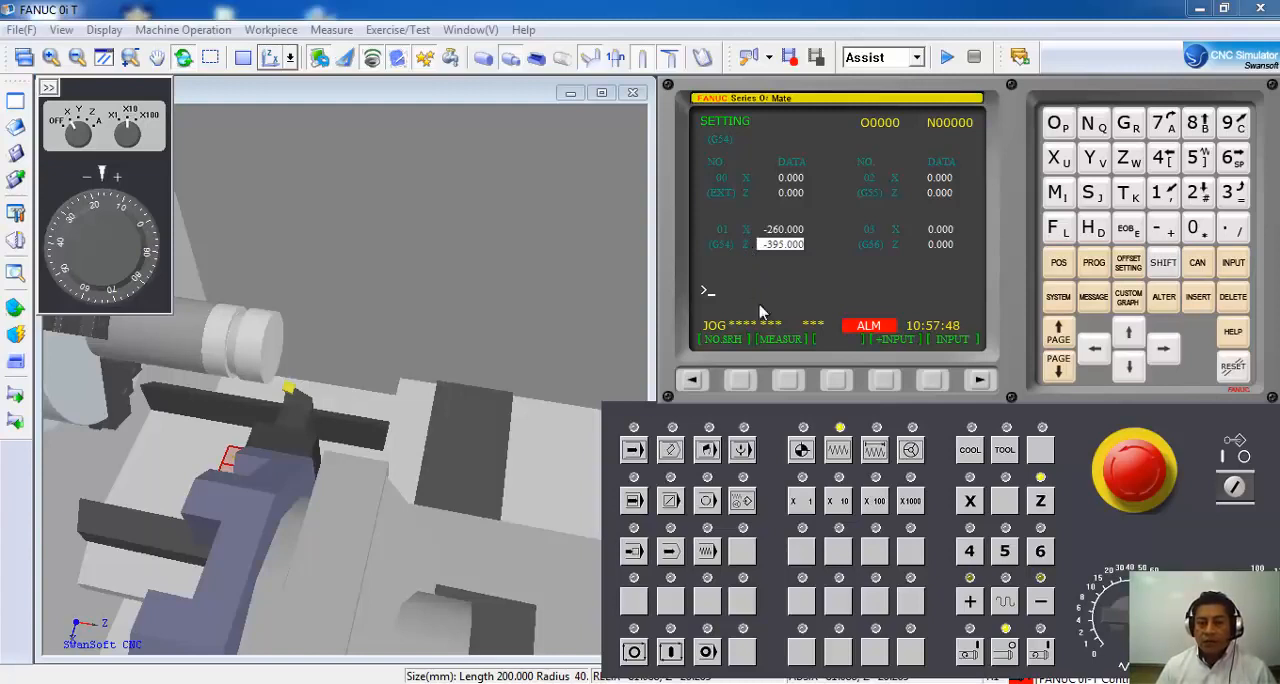
Return the X and Z axes to their reference point and display the actual positions.
click(802, 450)
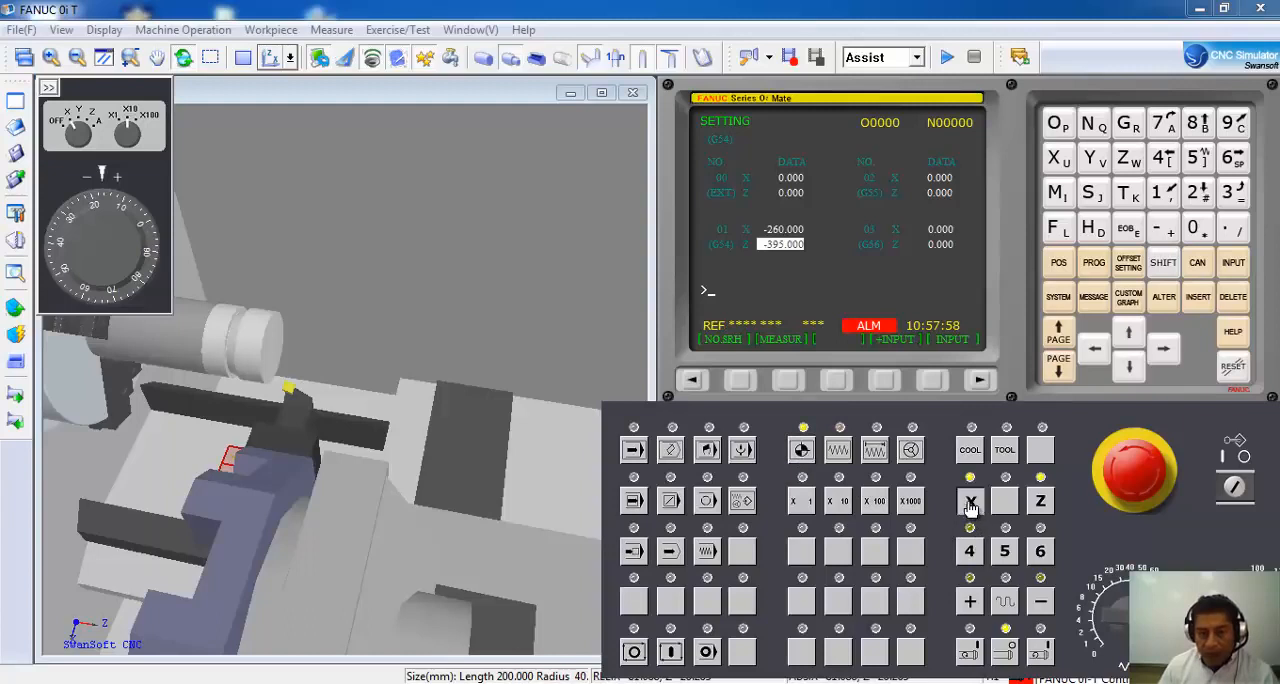
click(970, 502)
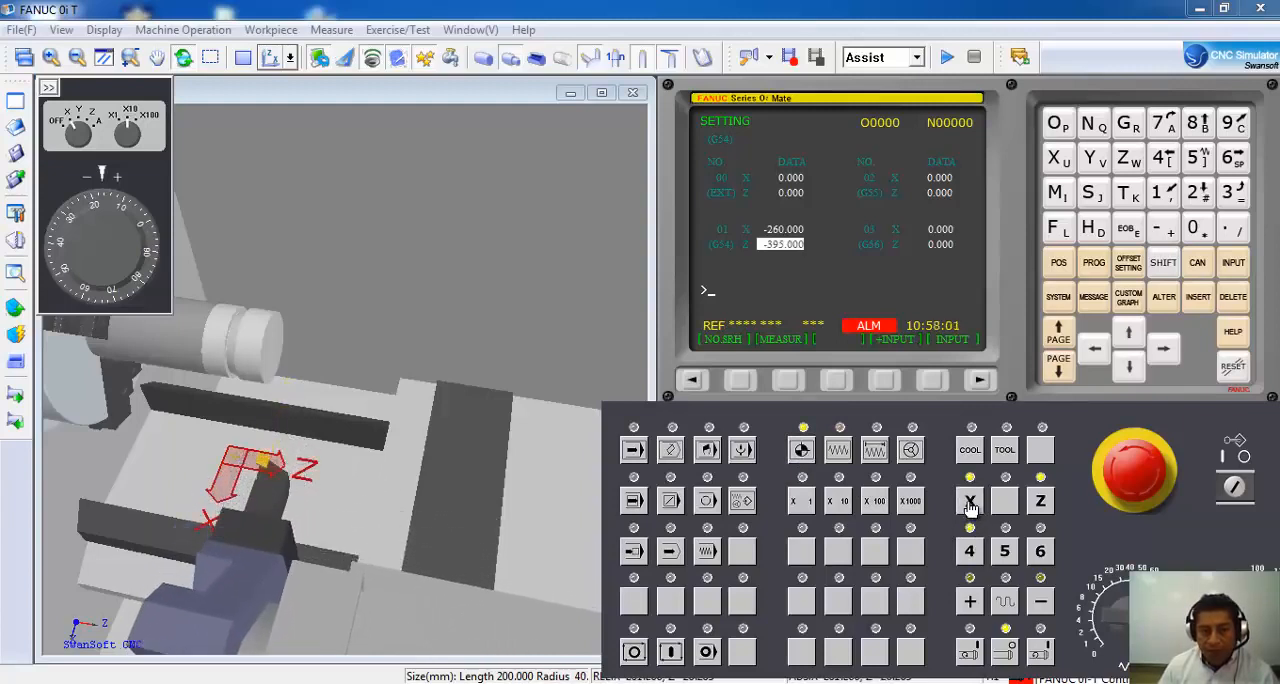
click(1038, 501)
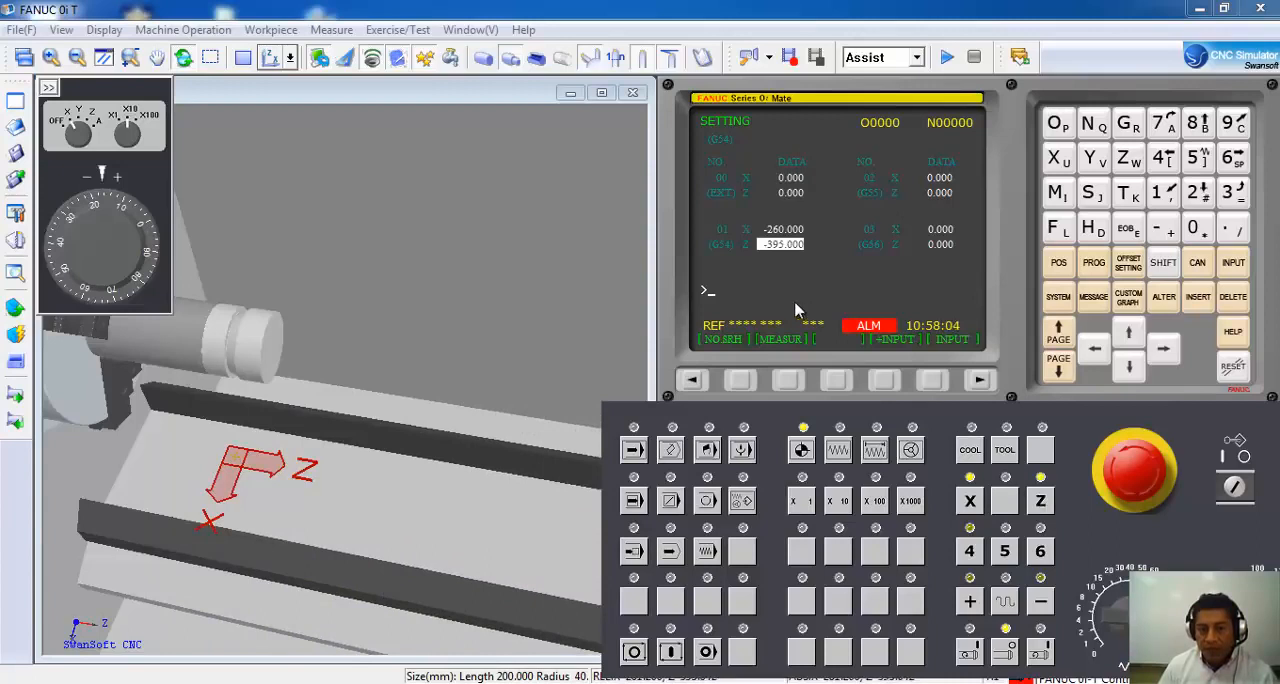
click(1060, 263)
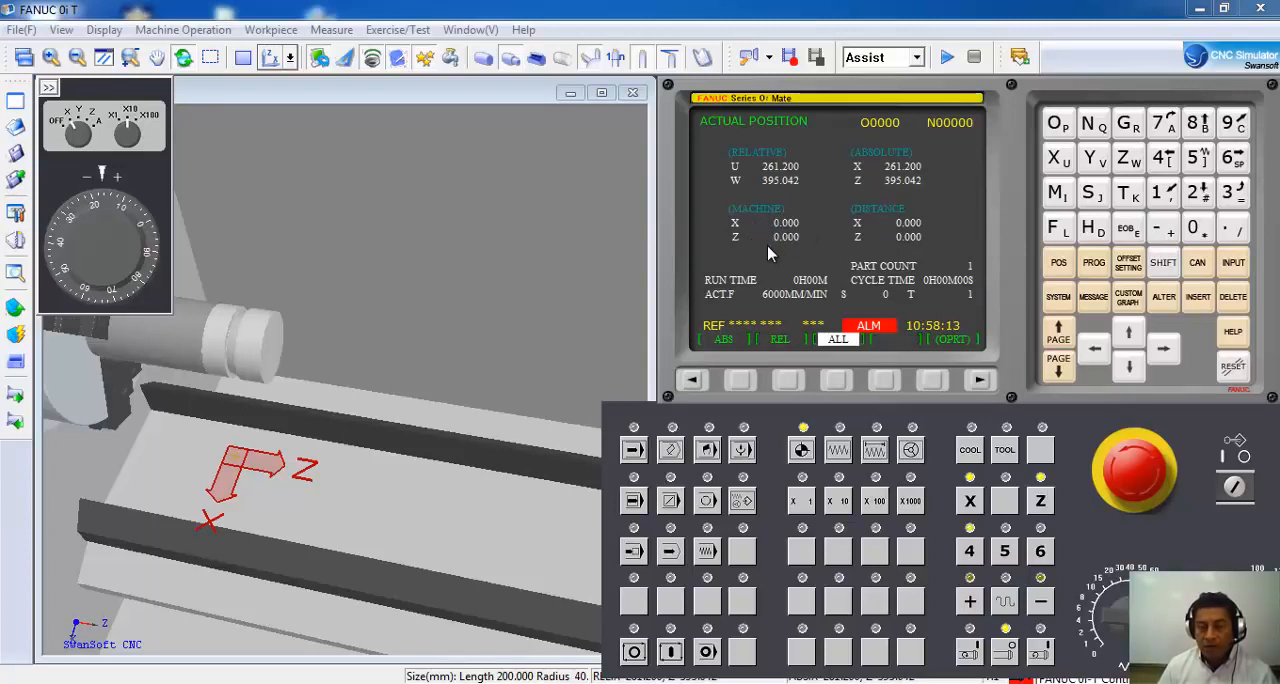
Replace the machined workpiece with fresh 08F Low carbon steel stock, diameter 80 and length 200.
click(48, 88)
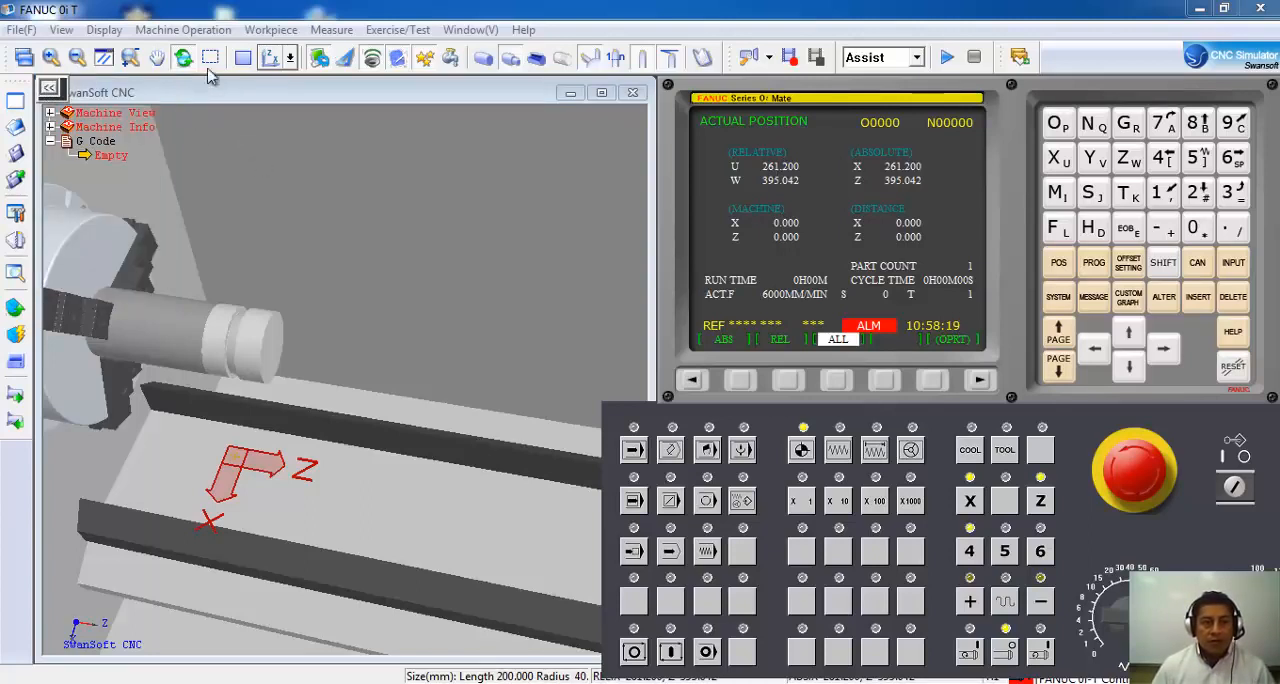
click(284, 33)
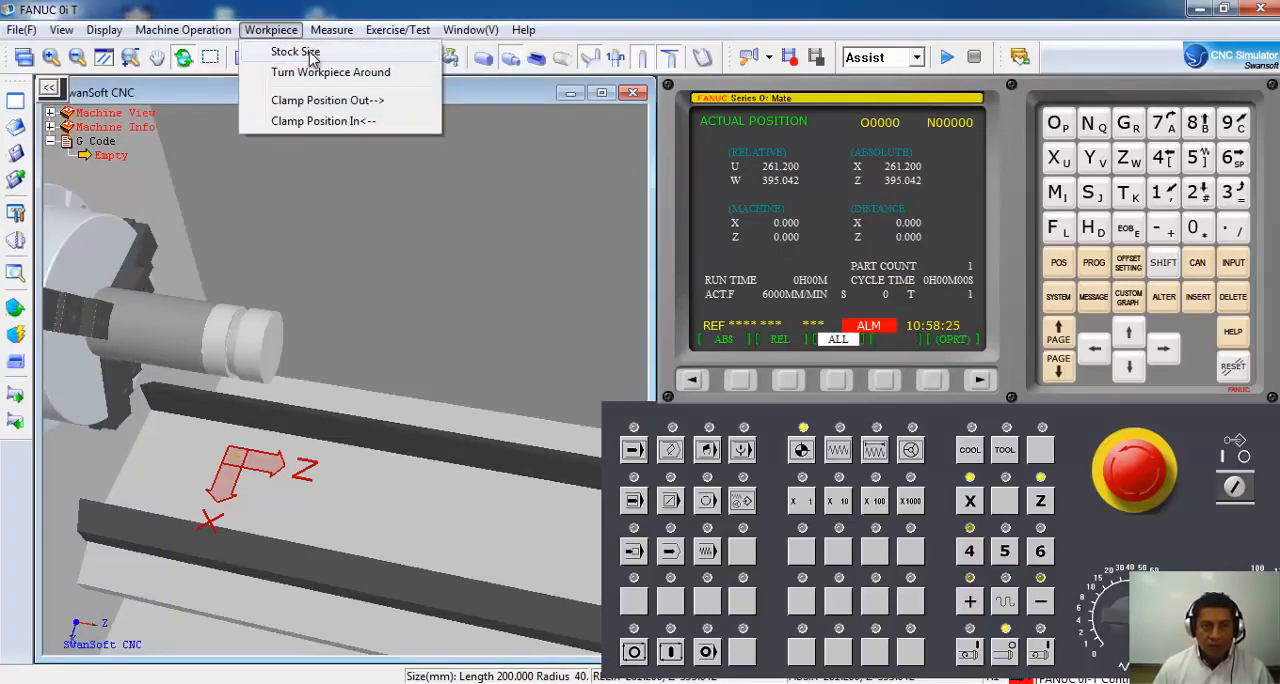
click(295, 51)
drag(630, 70, 578, 56)
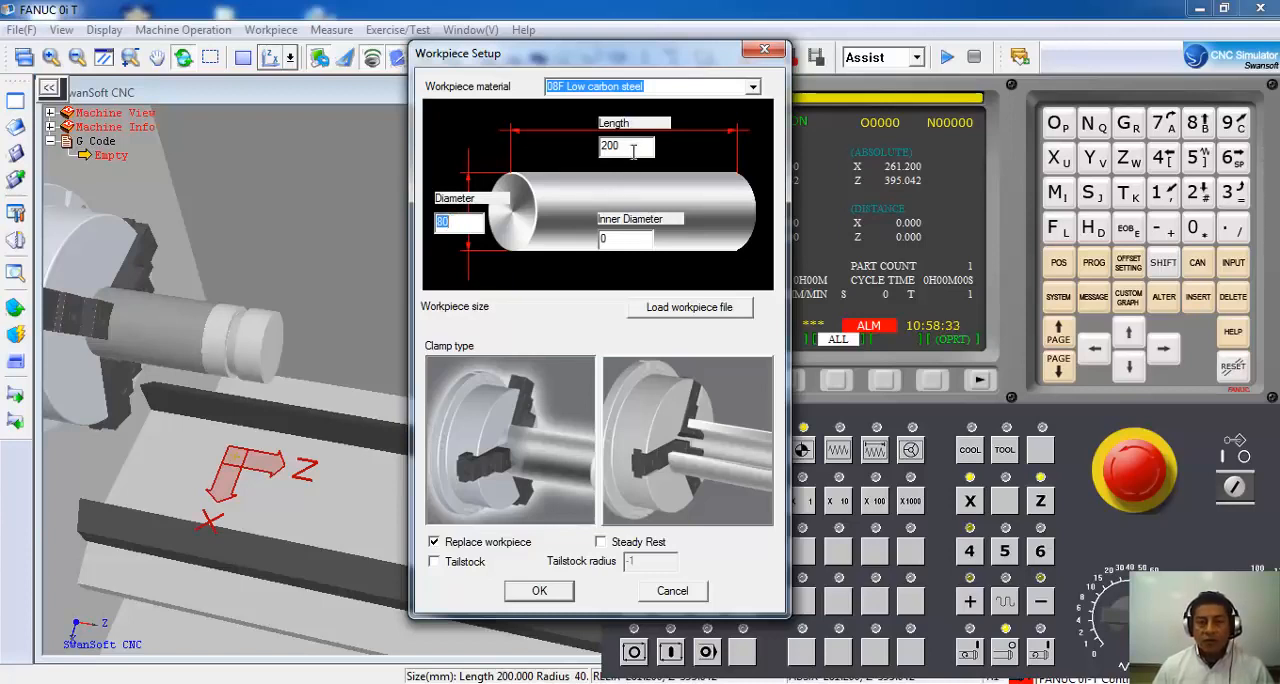
click(752, 88)
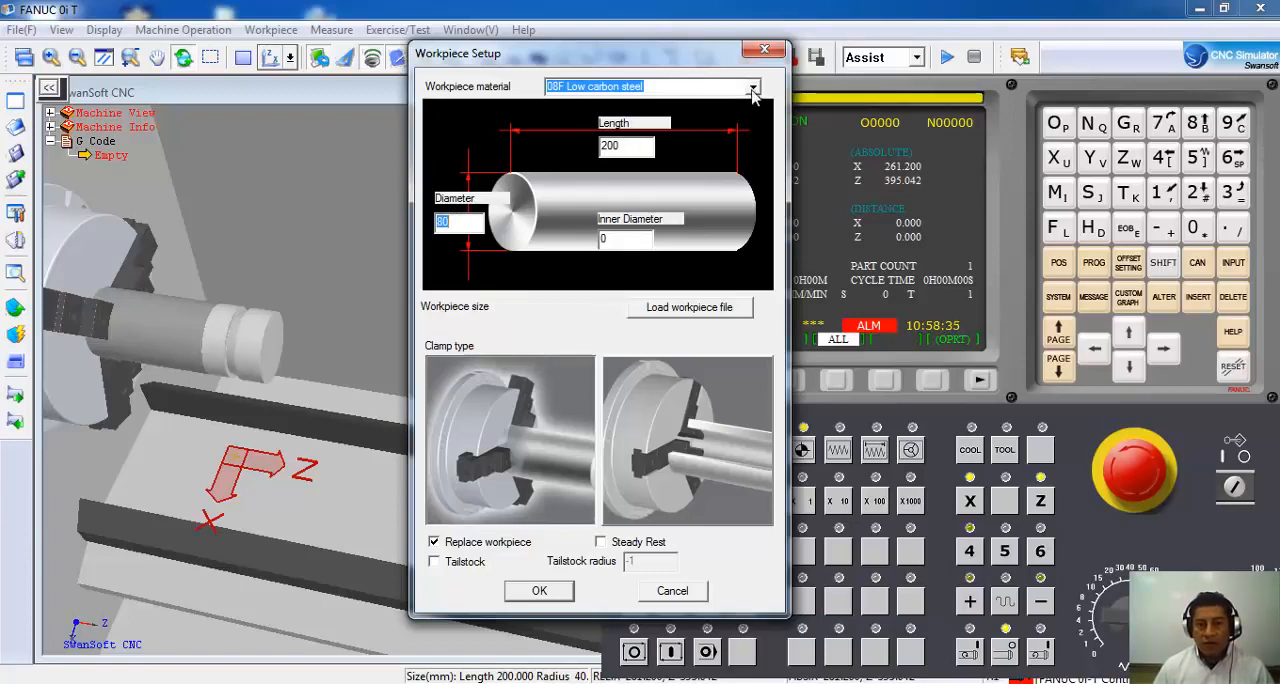
click(752, 90)
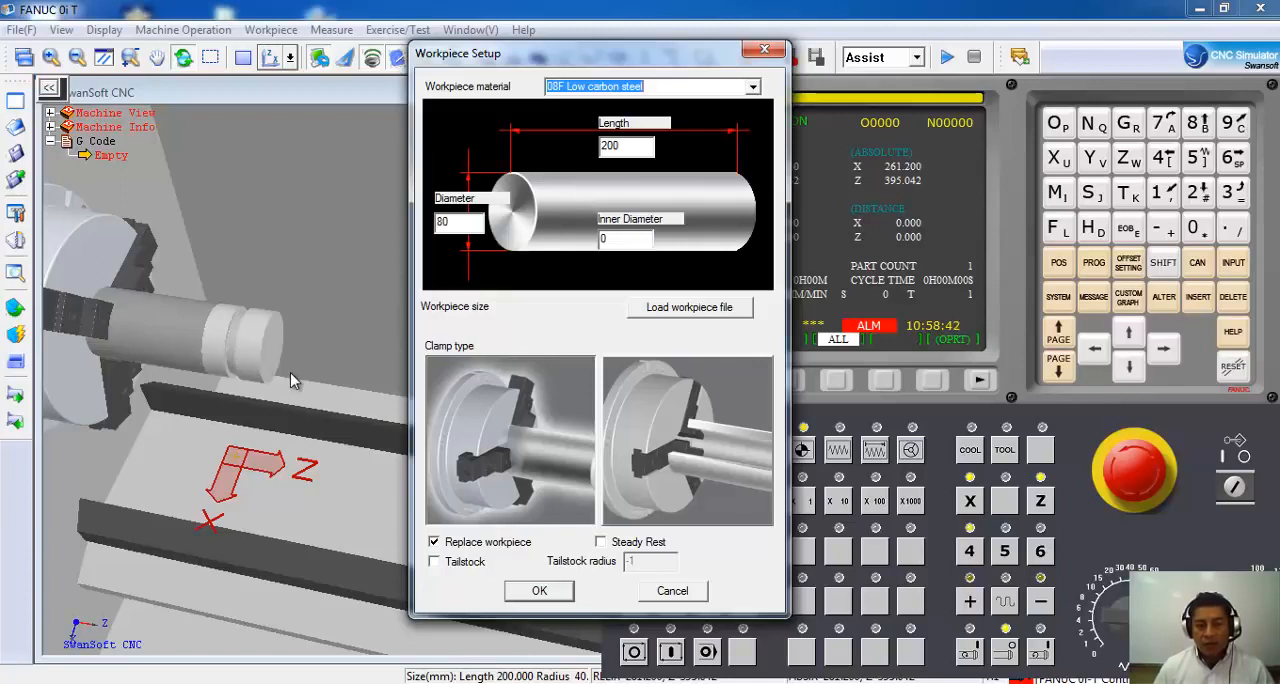
click(552, 597)
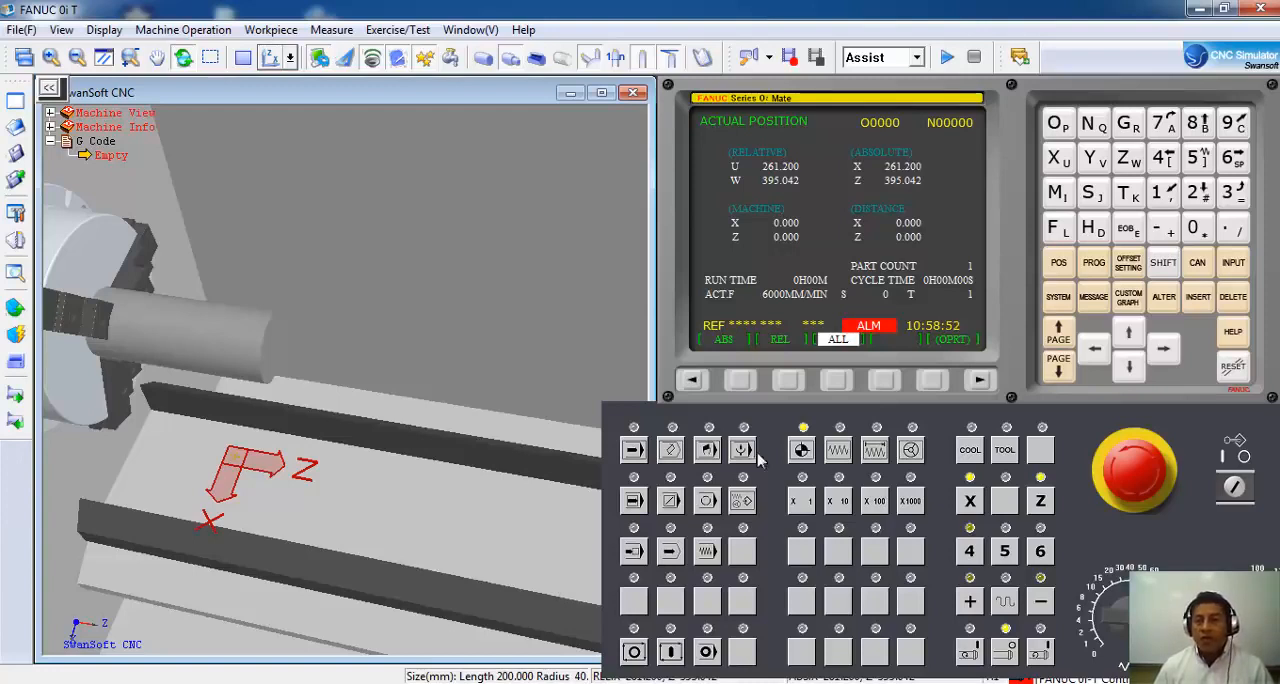
Review the X and Z values of the G54 work offset in the work coordinate settings.
click(1128, 264)
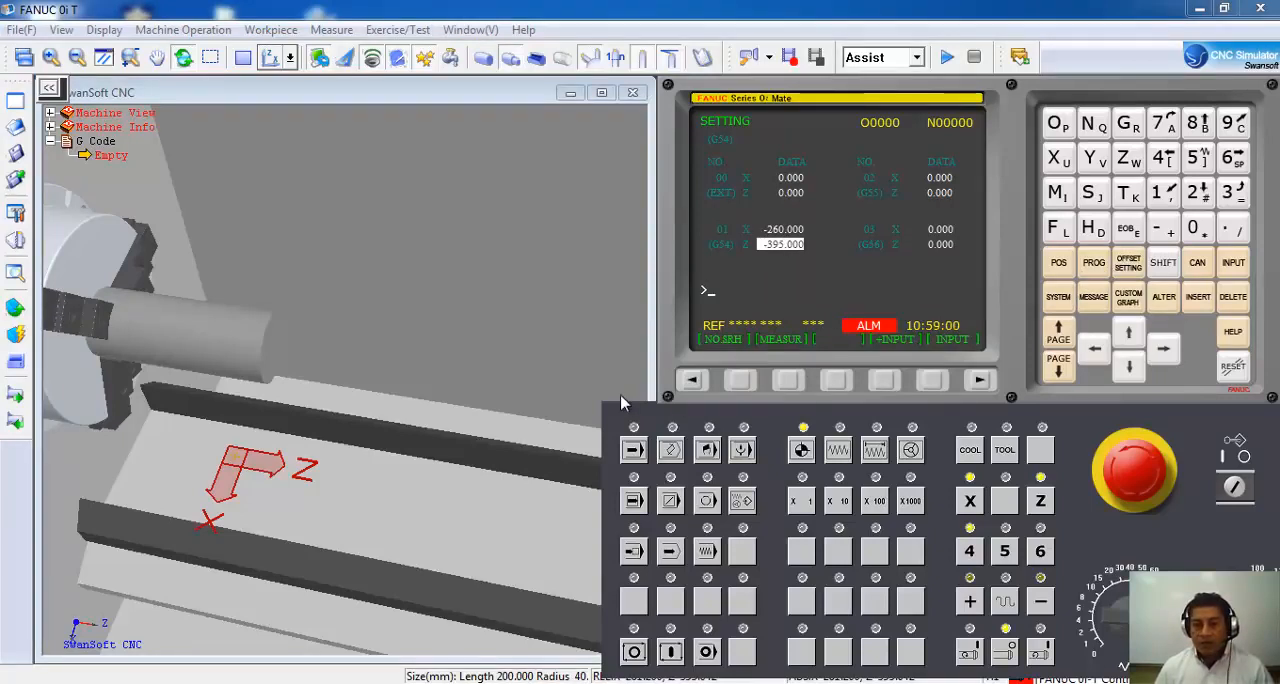
click(691, 379)
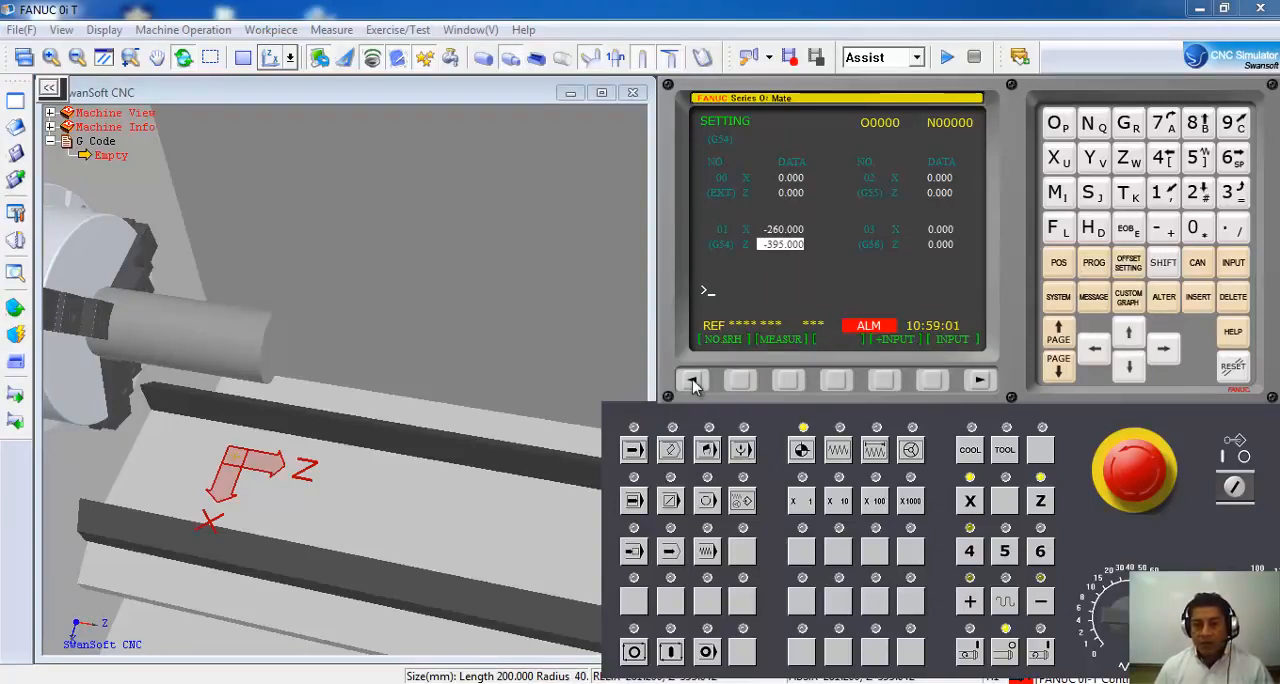
click(838, 380)
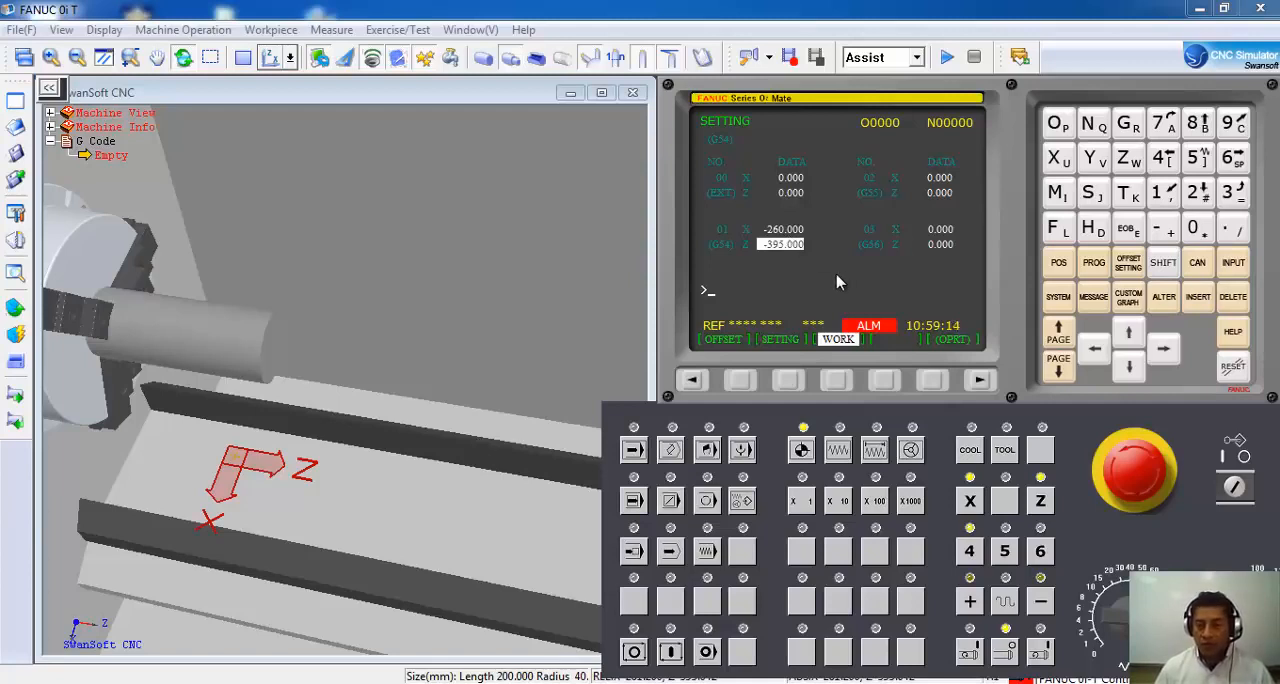
Enter an MDI program with S1000 M3 in the first block and T0101 G54 in the second.
click(1093, 265)
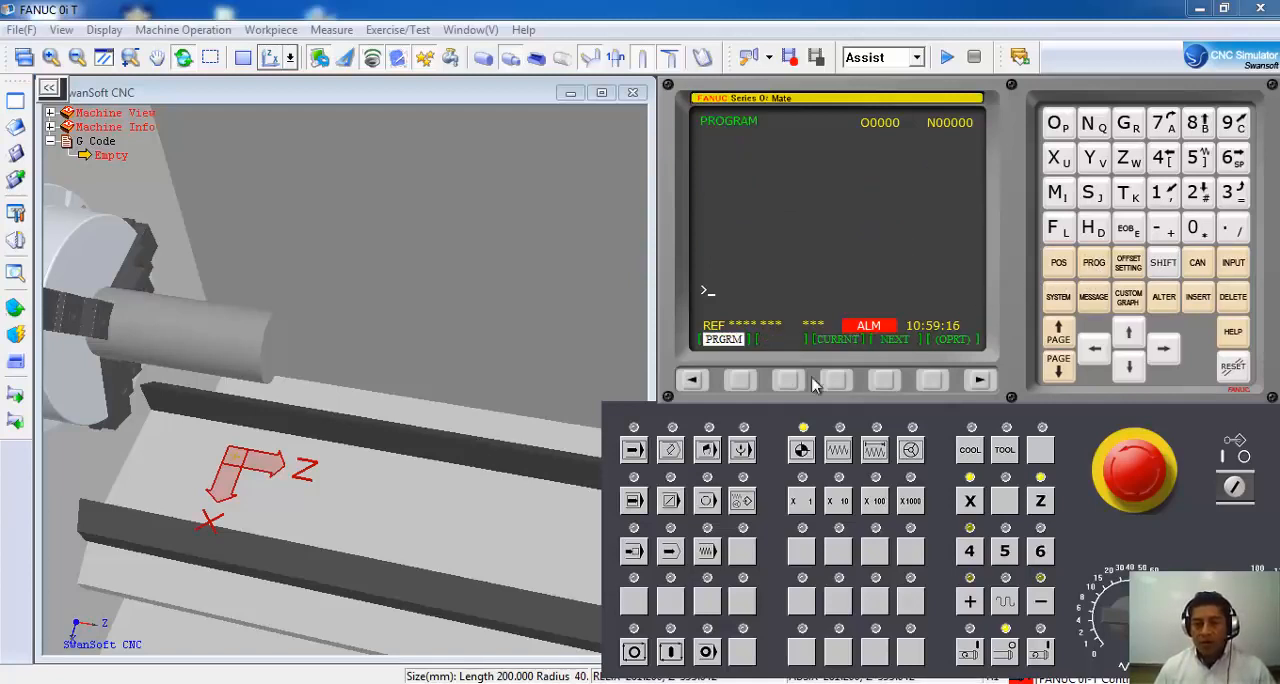
click(707, 449)
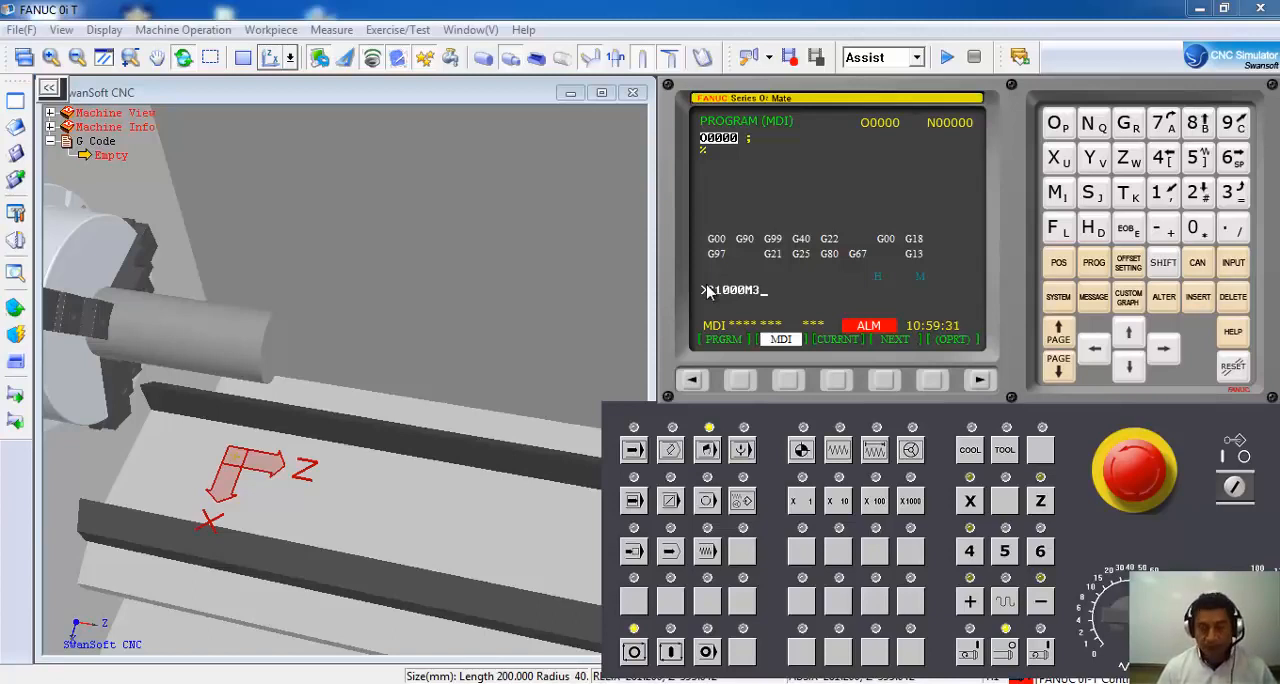
click(1128, 228)
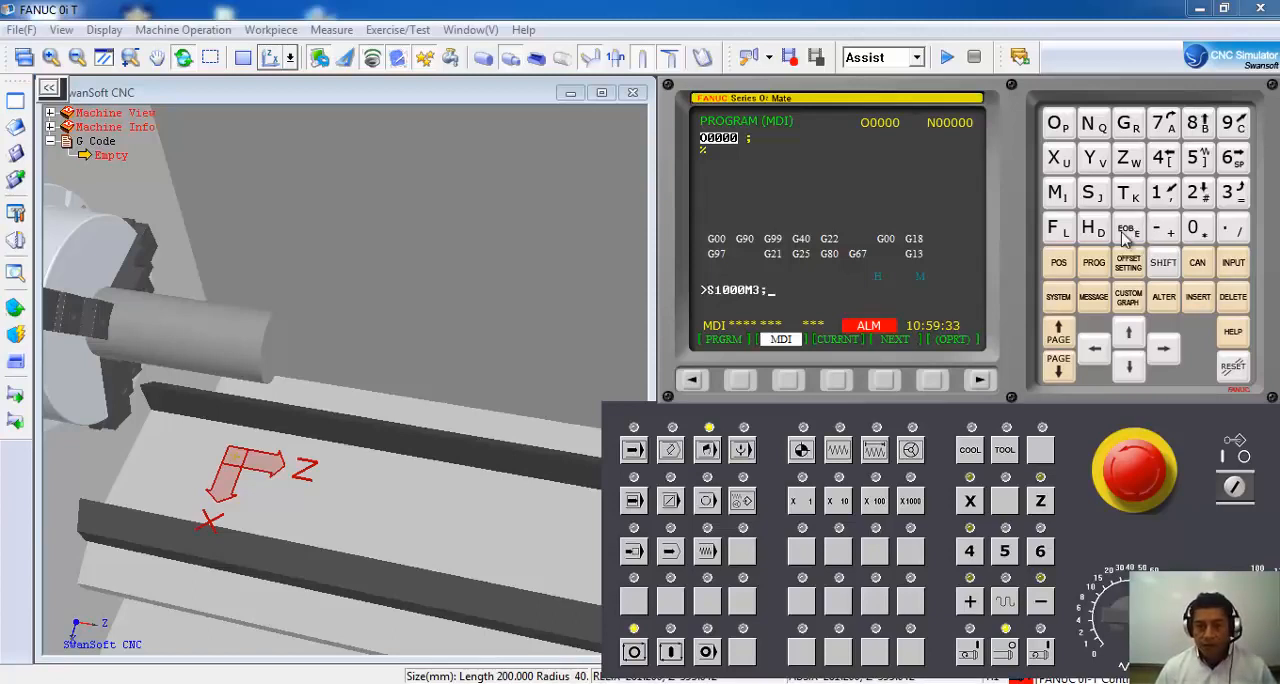
click(1198, 296)
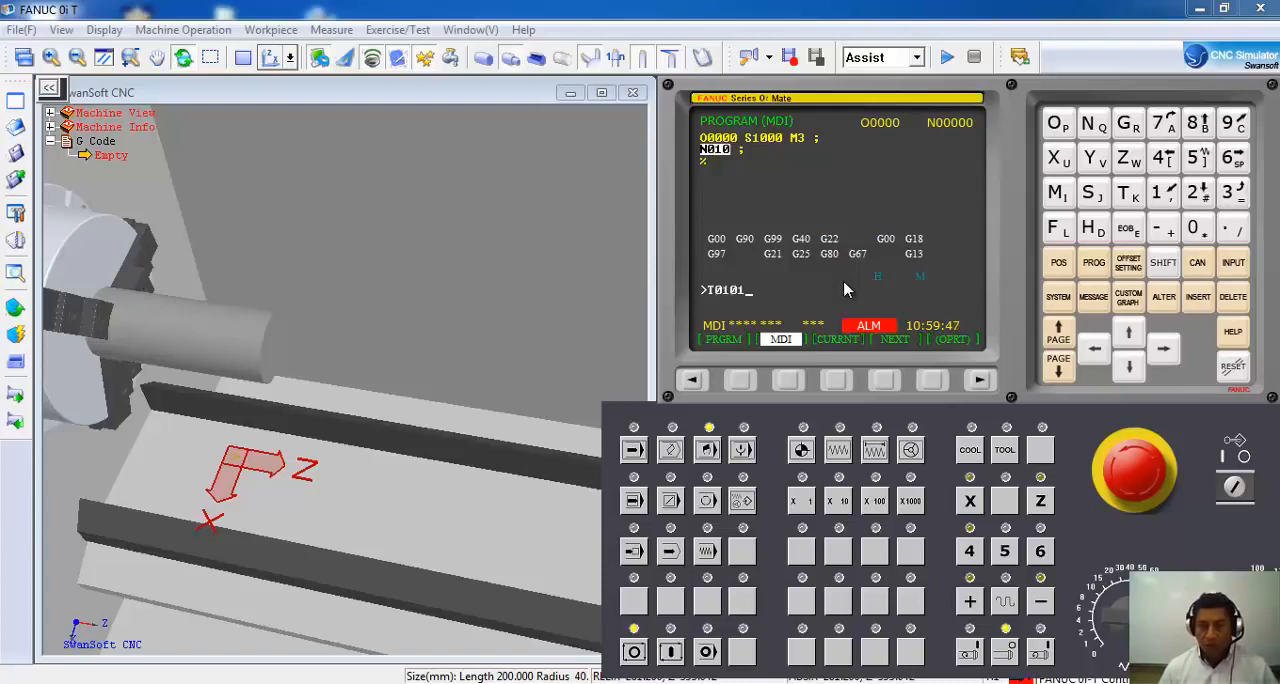
click(1190, 303)
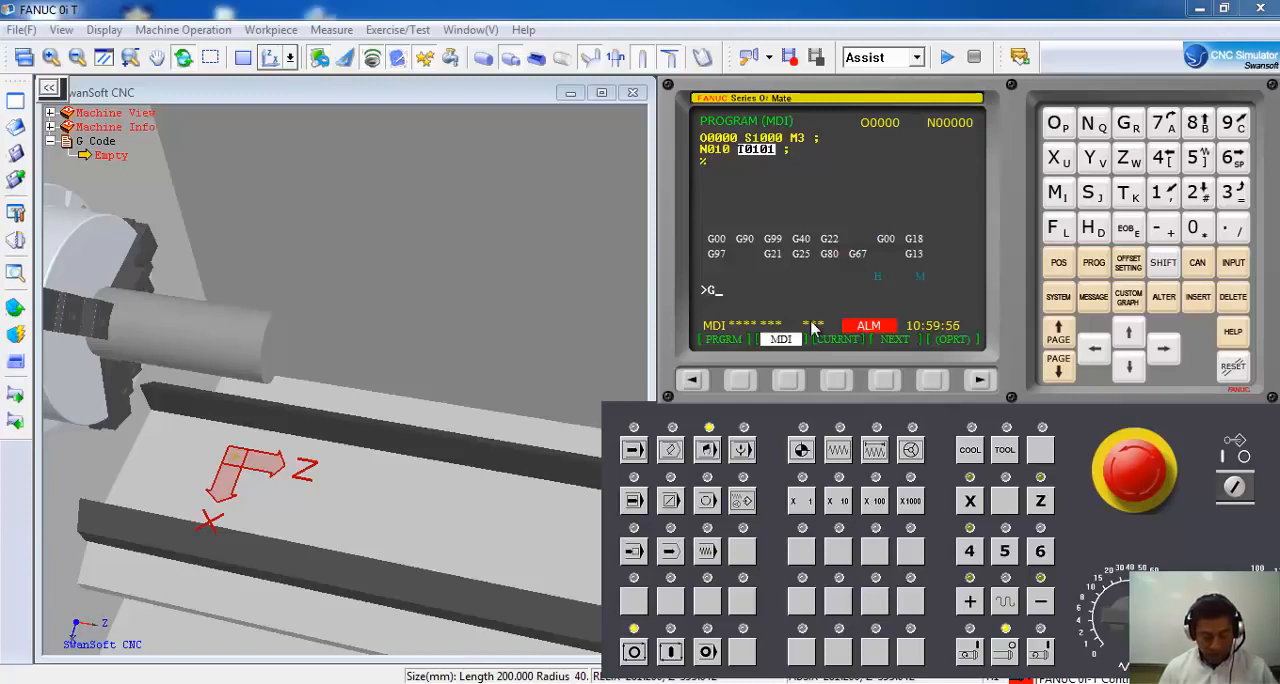
click(1199, 299)
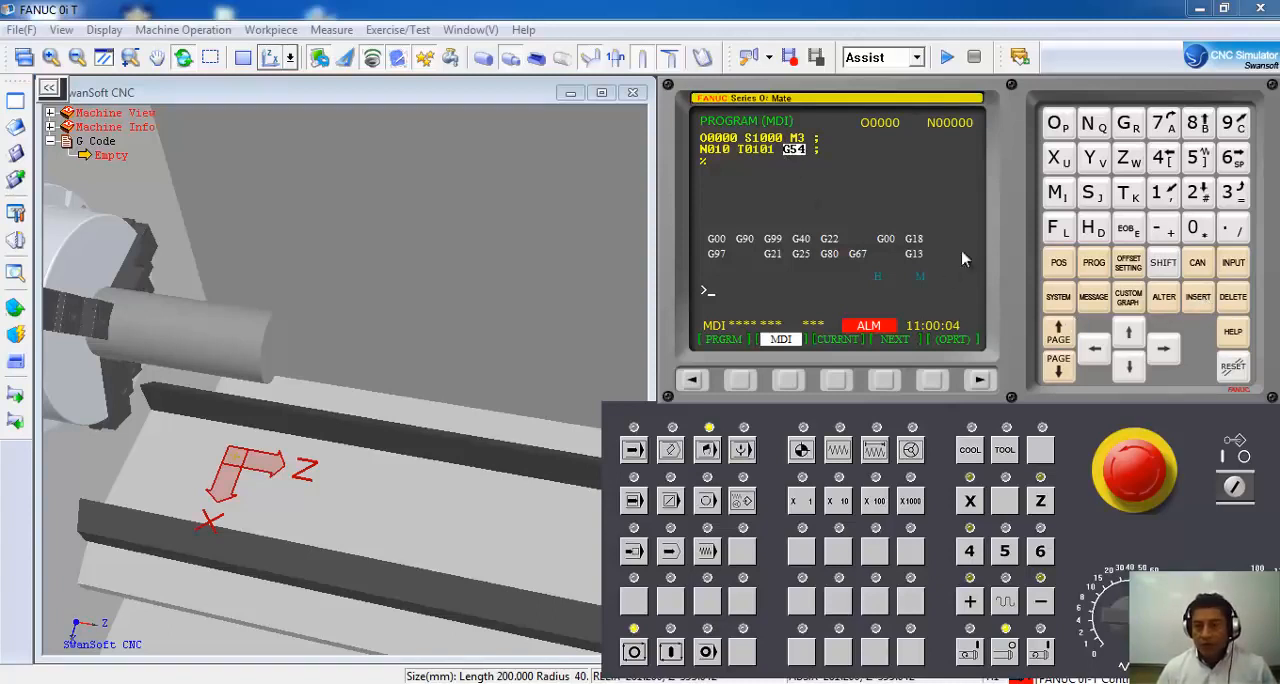
Insert an end of block after T0101 so that G54 is in its own block of the MDI program.
click(1127, 334)
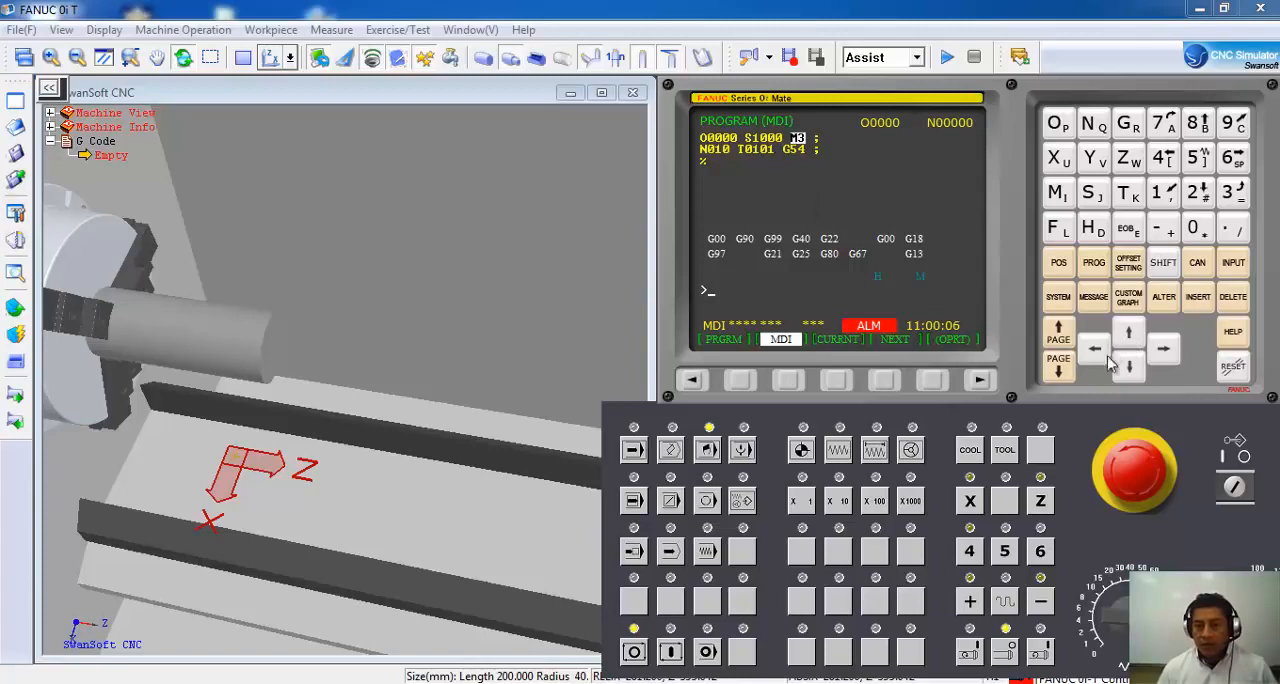
click(1129, 366)
click(1093, 354)
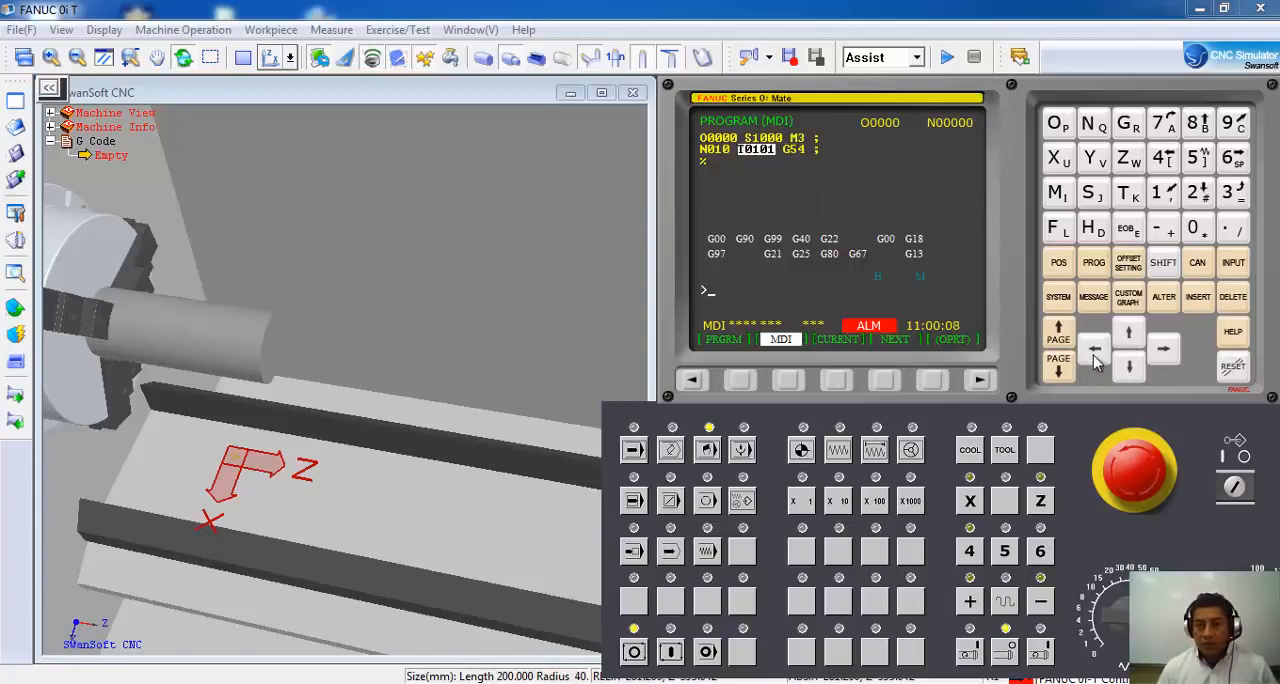
click(1128, 230)
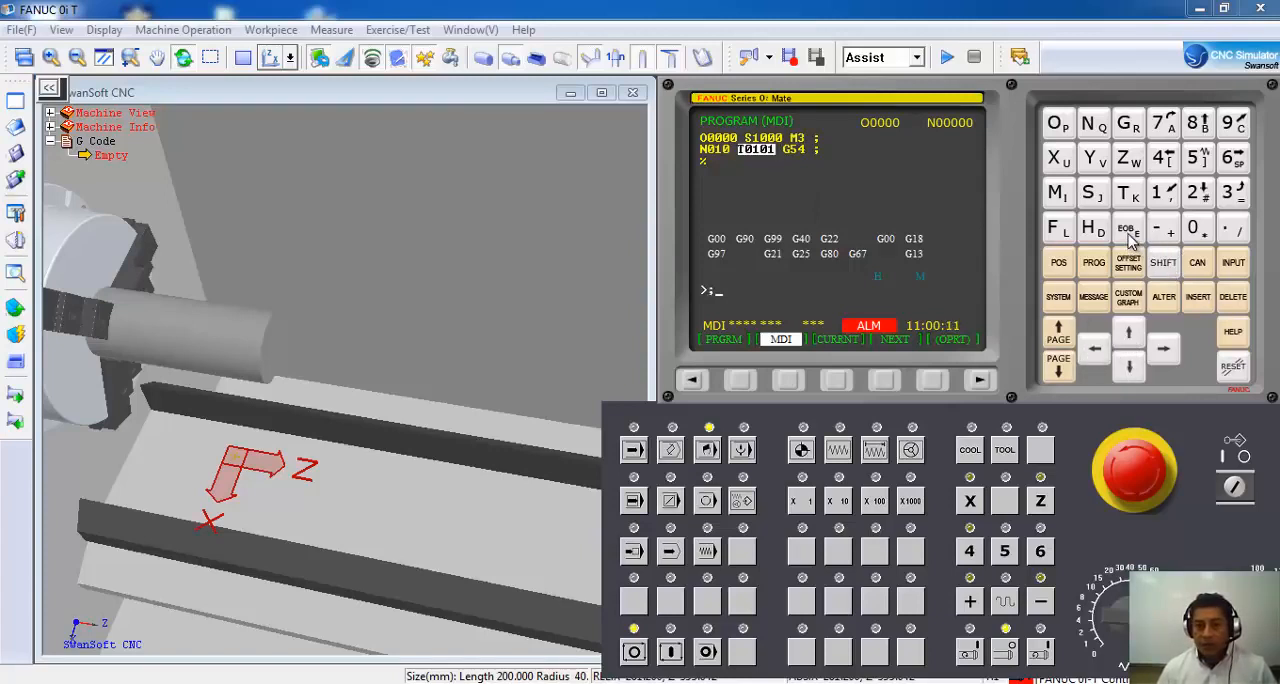
click(1198, 300)
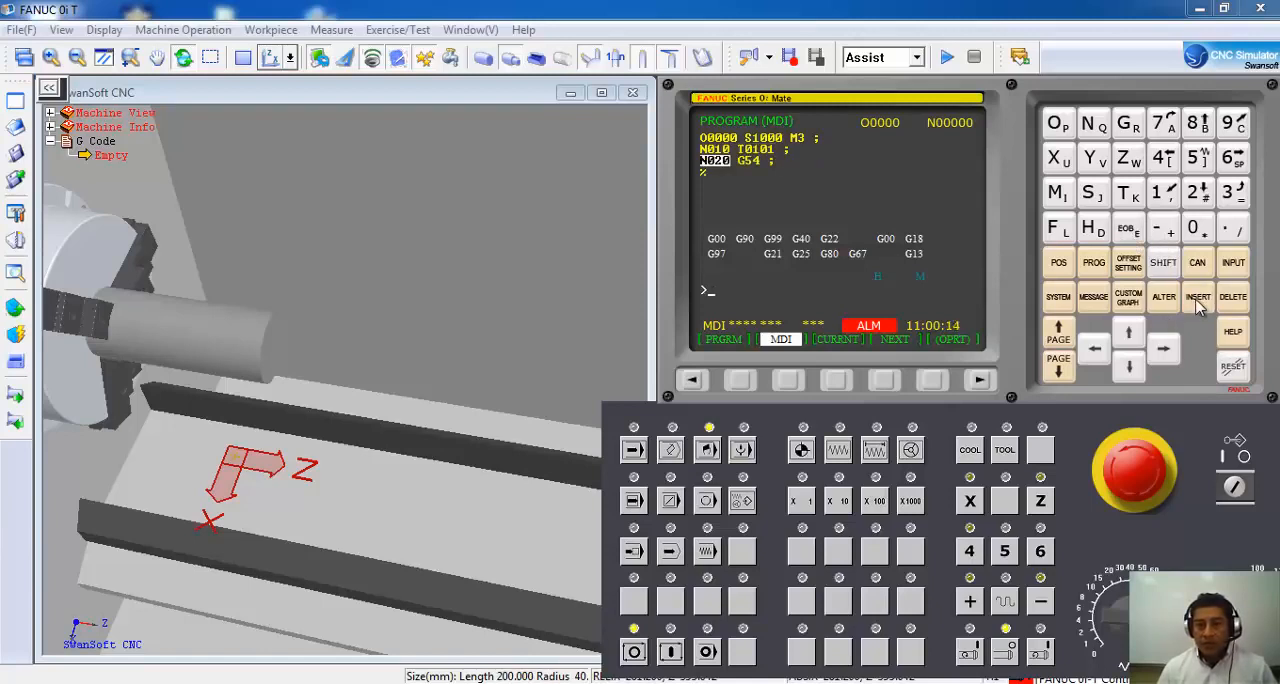
click(1166, 350)
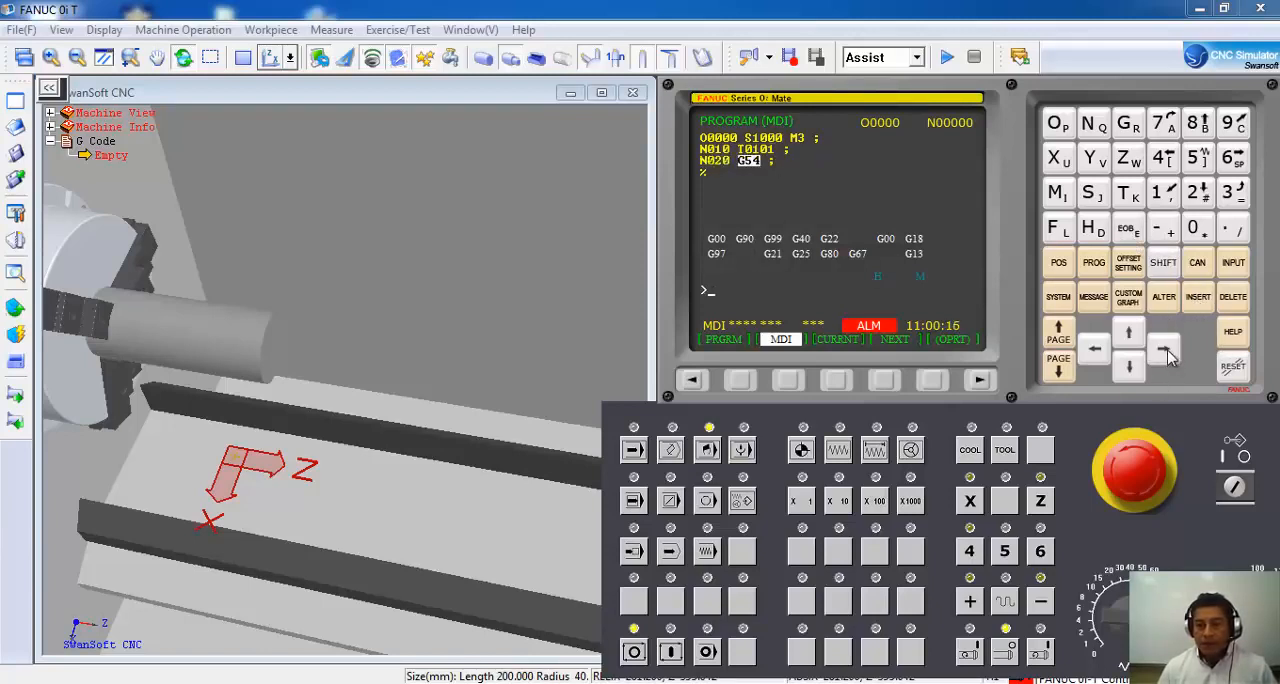
Add a G0 X0 Z2 block after G54 in the MDI program and end the program with M30.
click(1166, 350)
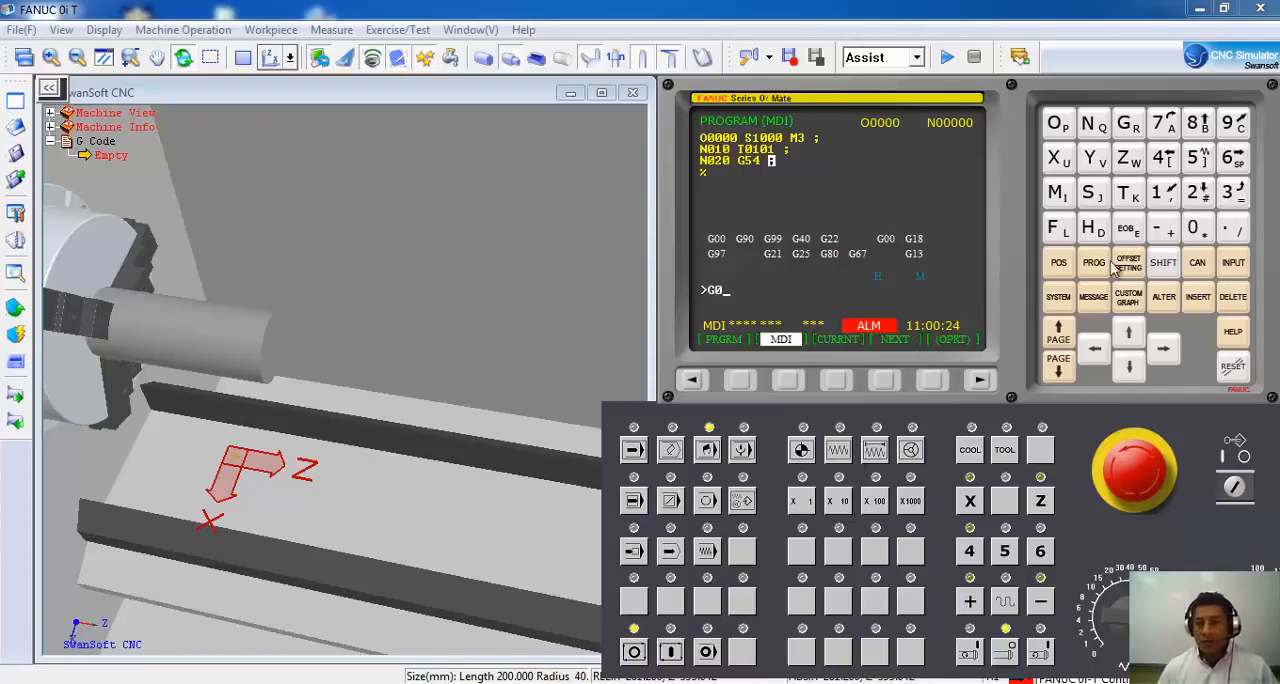
click(1057, 157)
click(1195, 229)
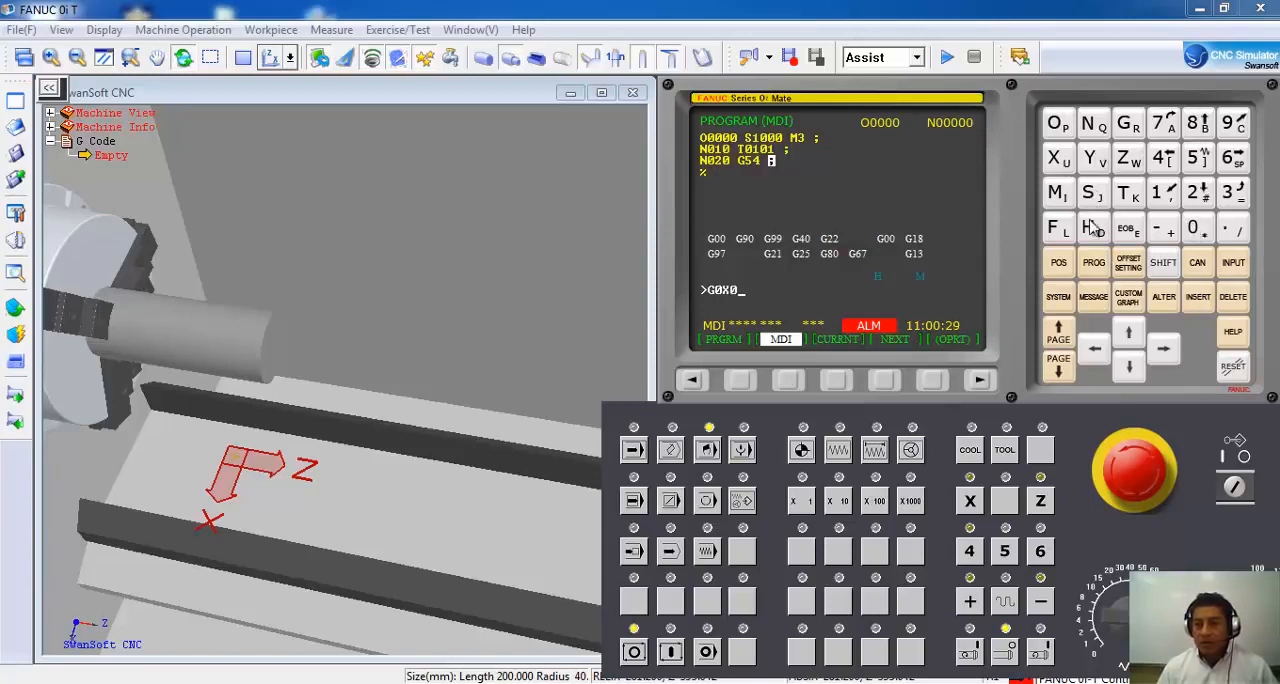
click(1133, 167)
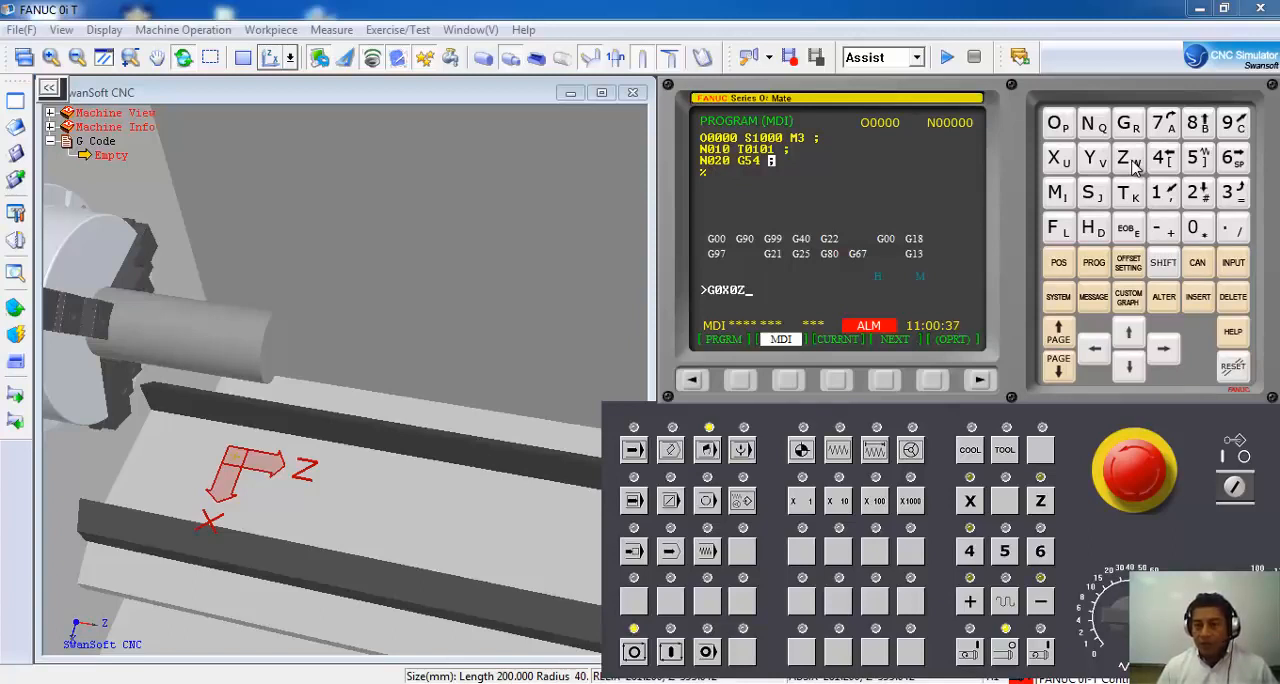
click(1203, 198)
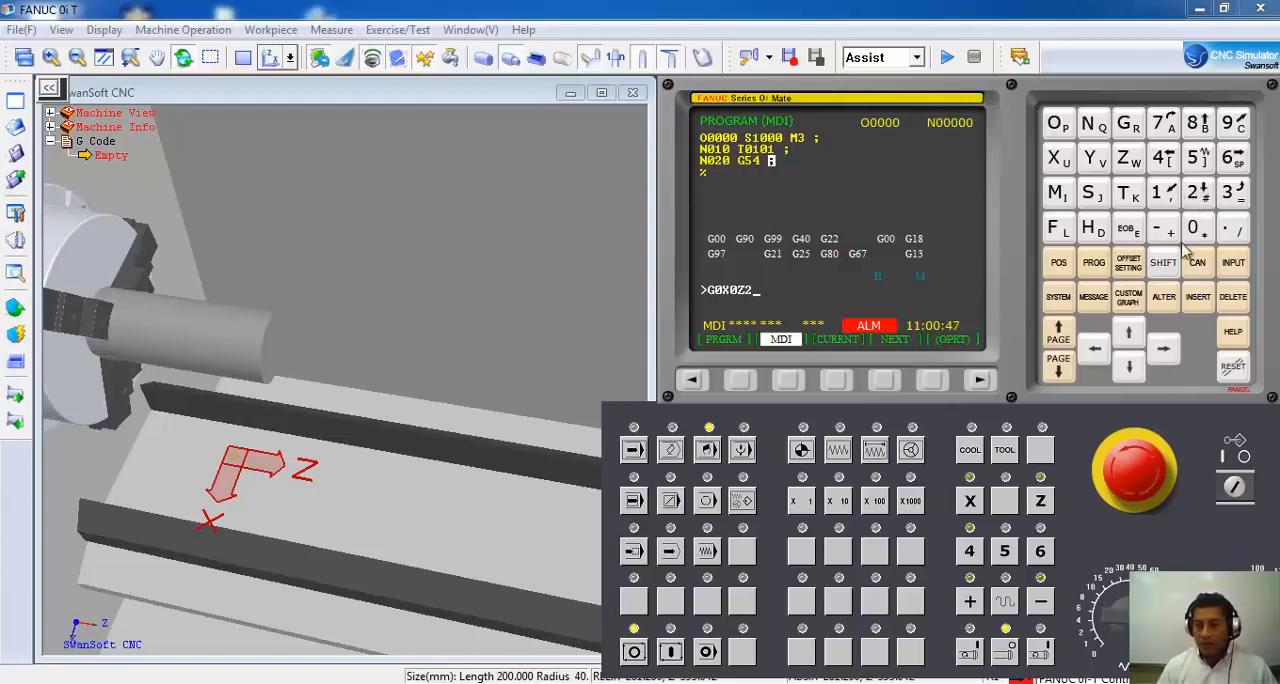
click(1128, 230)
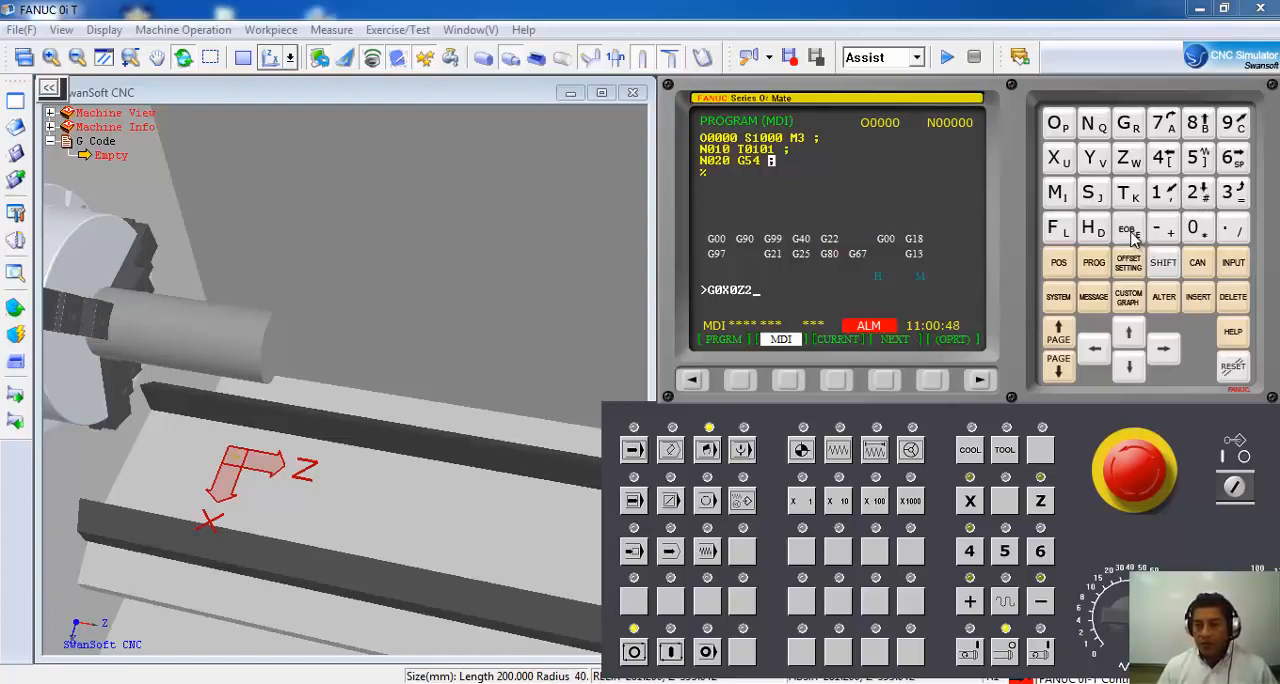
click(1199, 300)
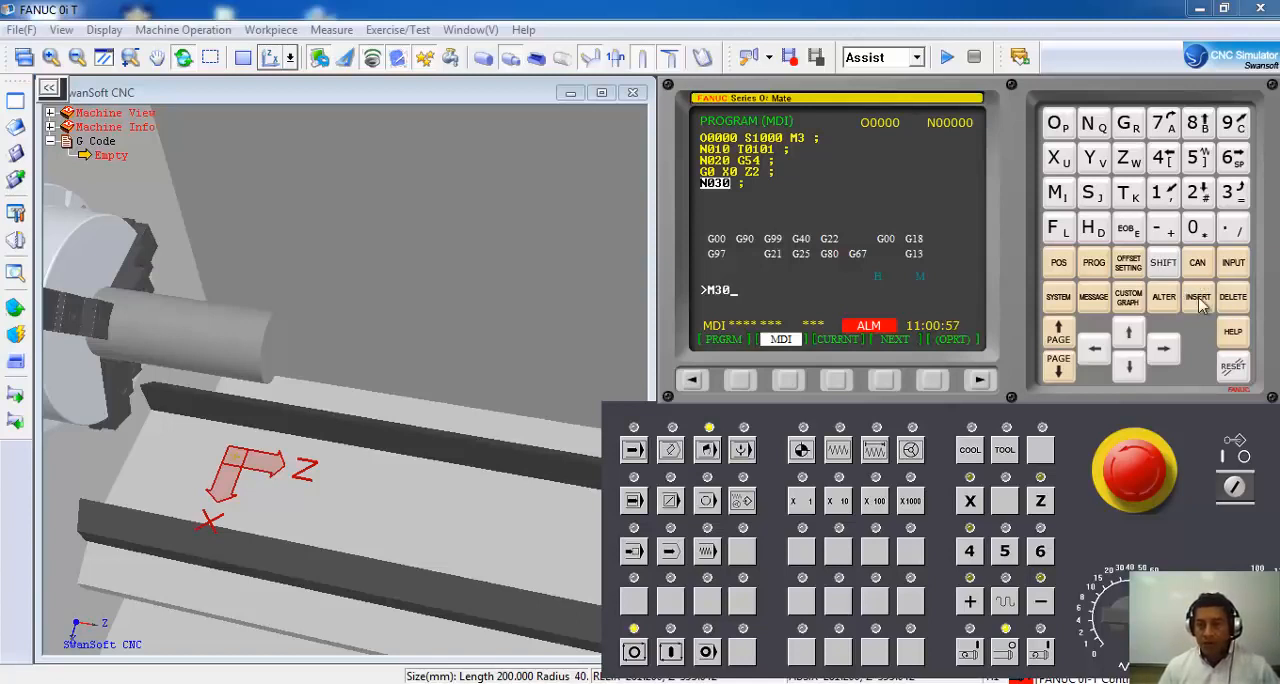
click(1199, 298)
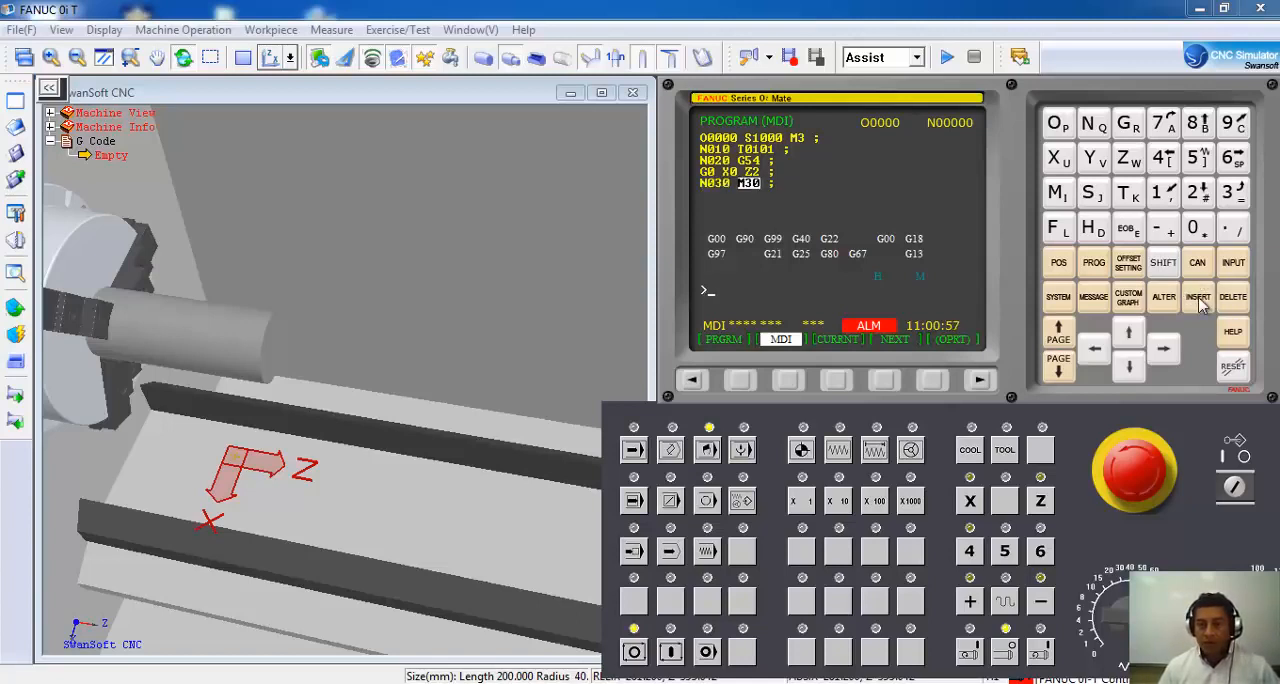
Return the cursor to program number O0000 and execute the MDI program from the start.
click(1136, 340)
click(1137, 341)
click(1137, 341)
click(1136, 340)
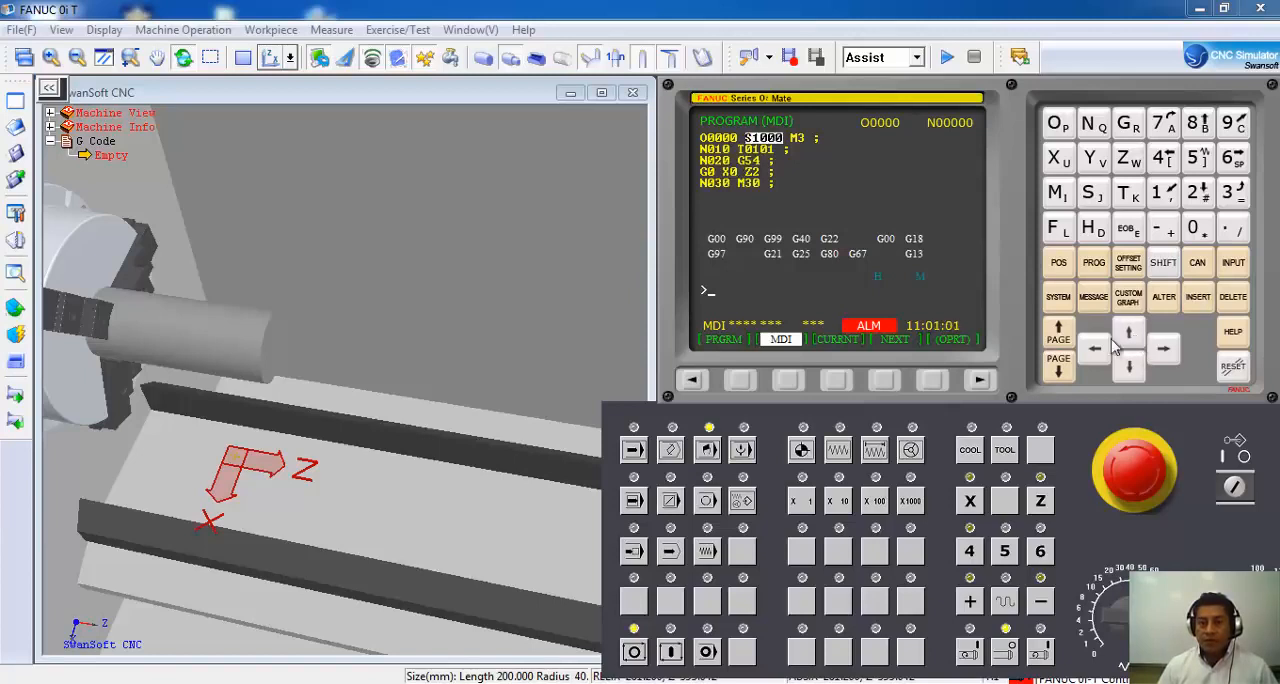
click(1095, 350)
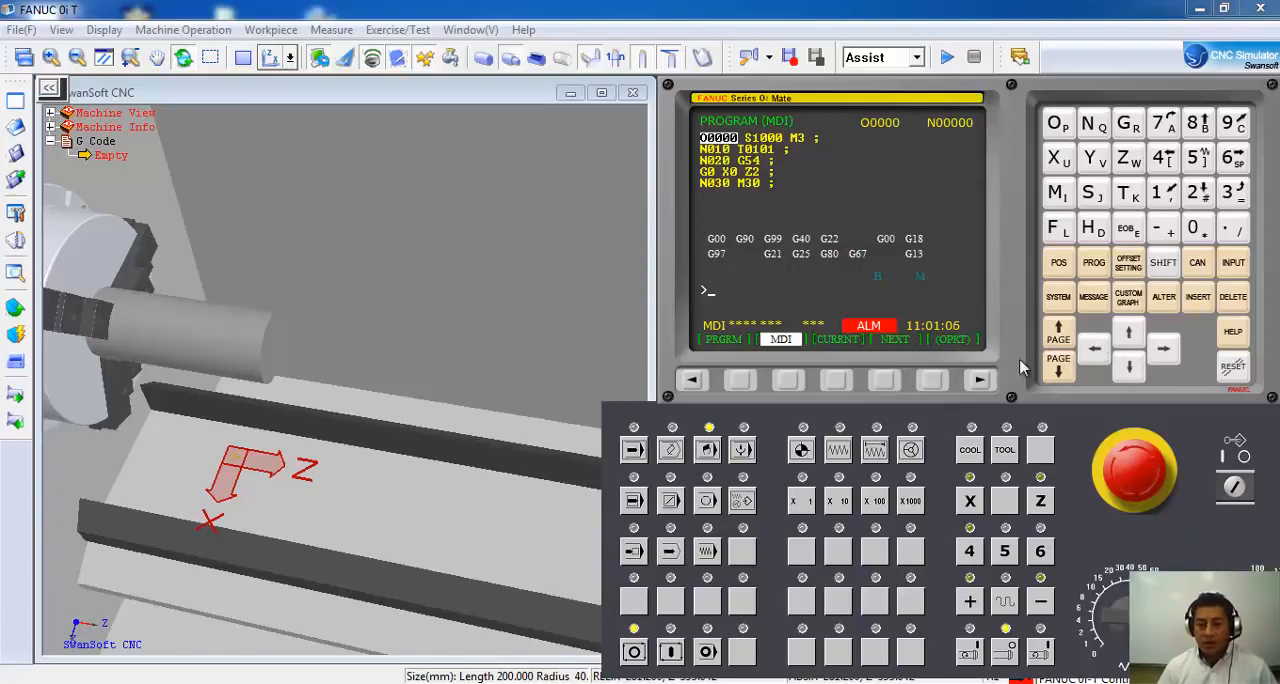
click(671, 652)
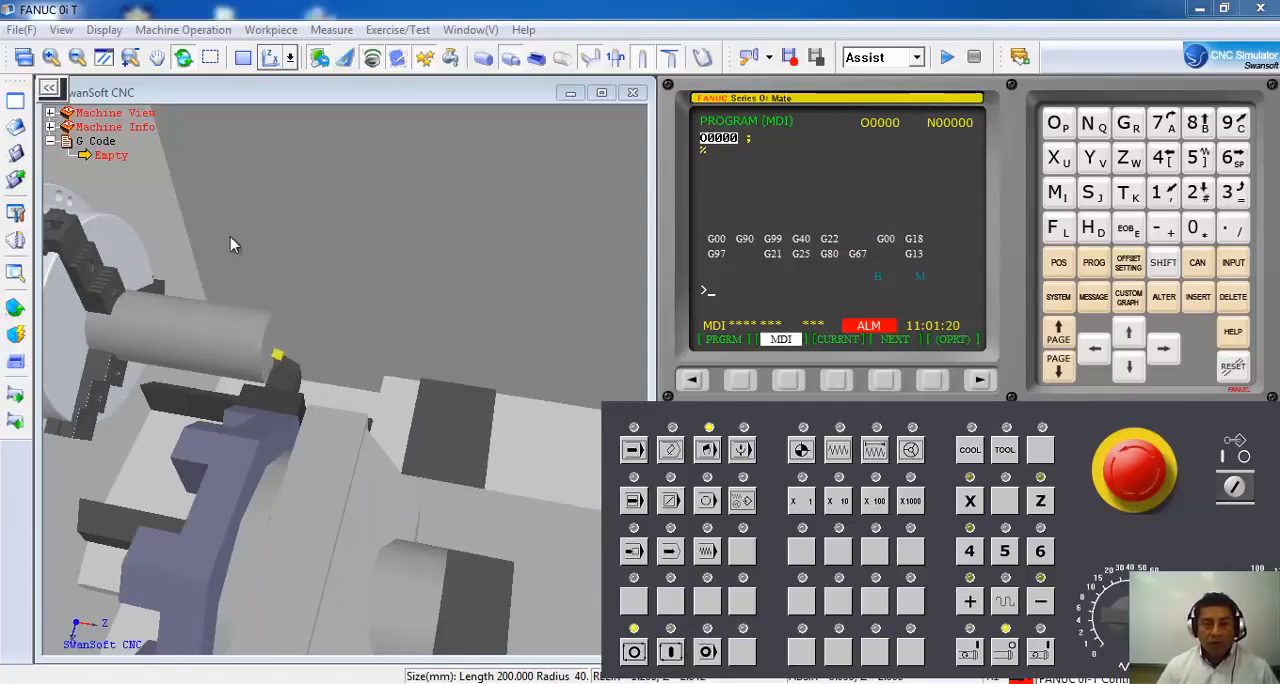
Examine the tool tip's distance from the workpiece face in a close-up top view.
click(291, 58)
click(330, 86)
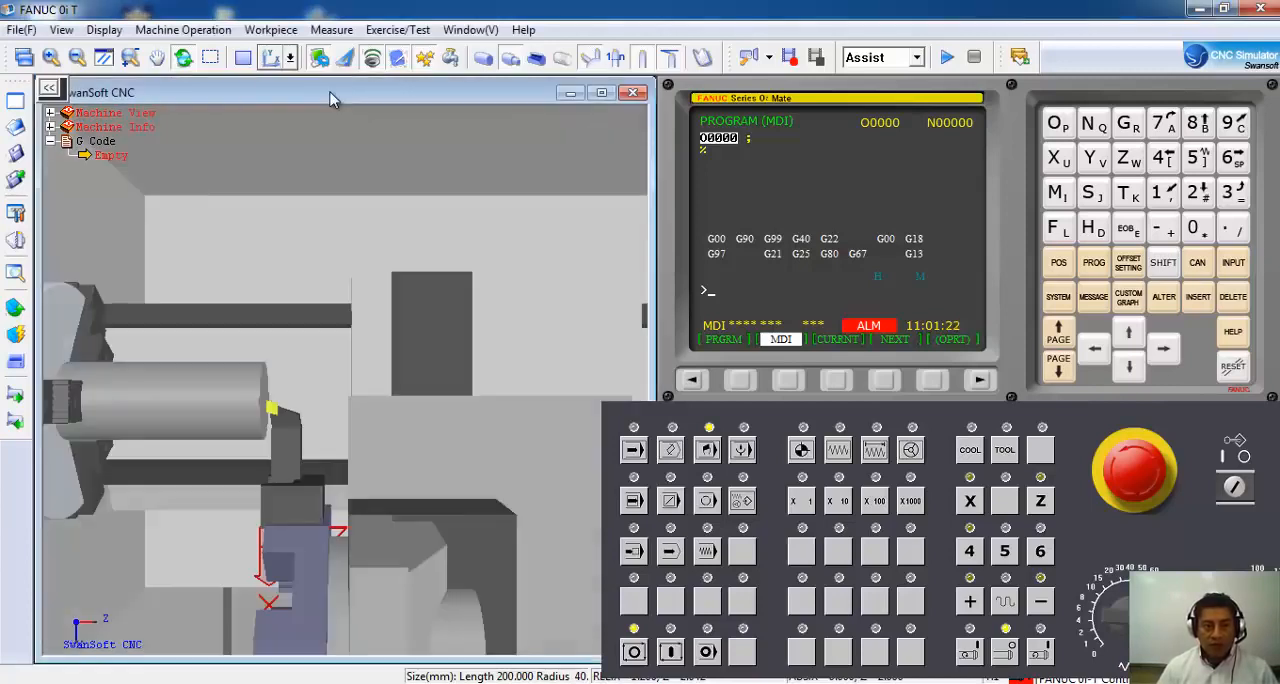
scroll(265, 408, up, 3)
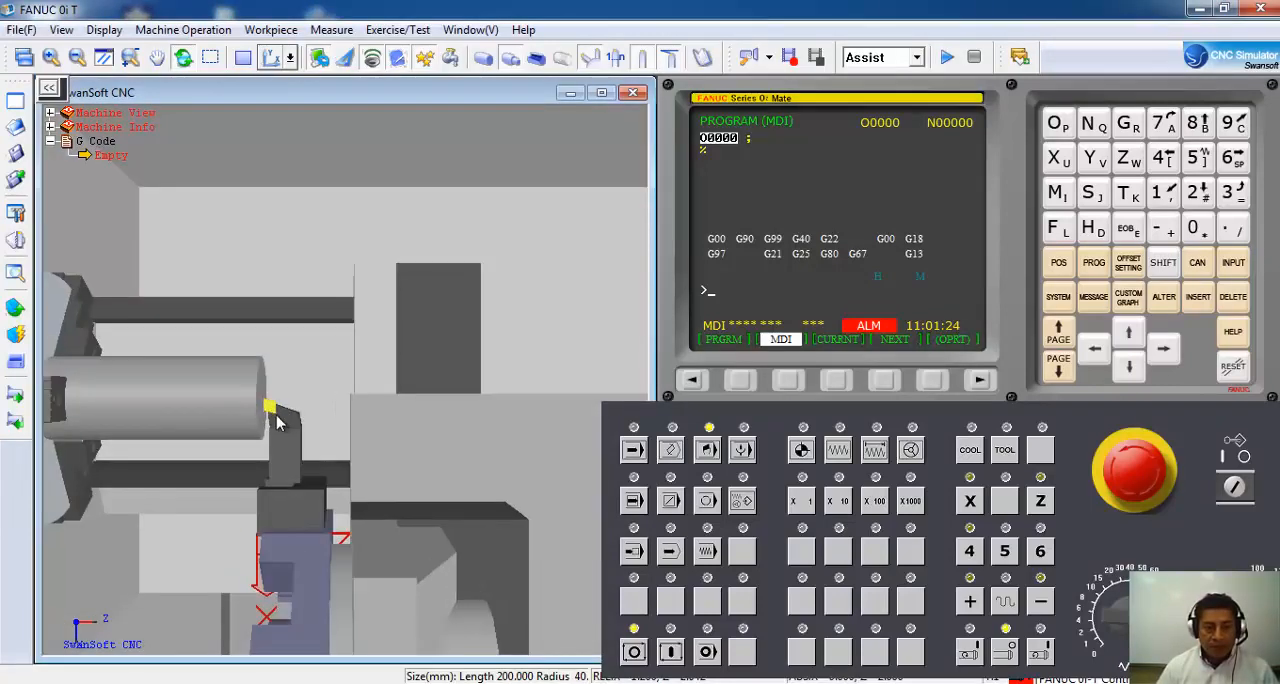
scroll(271, 403, up, 2)
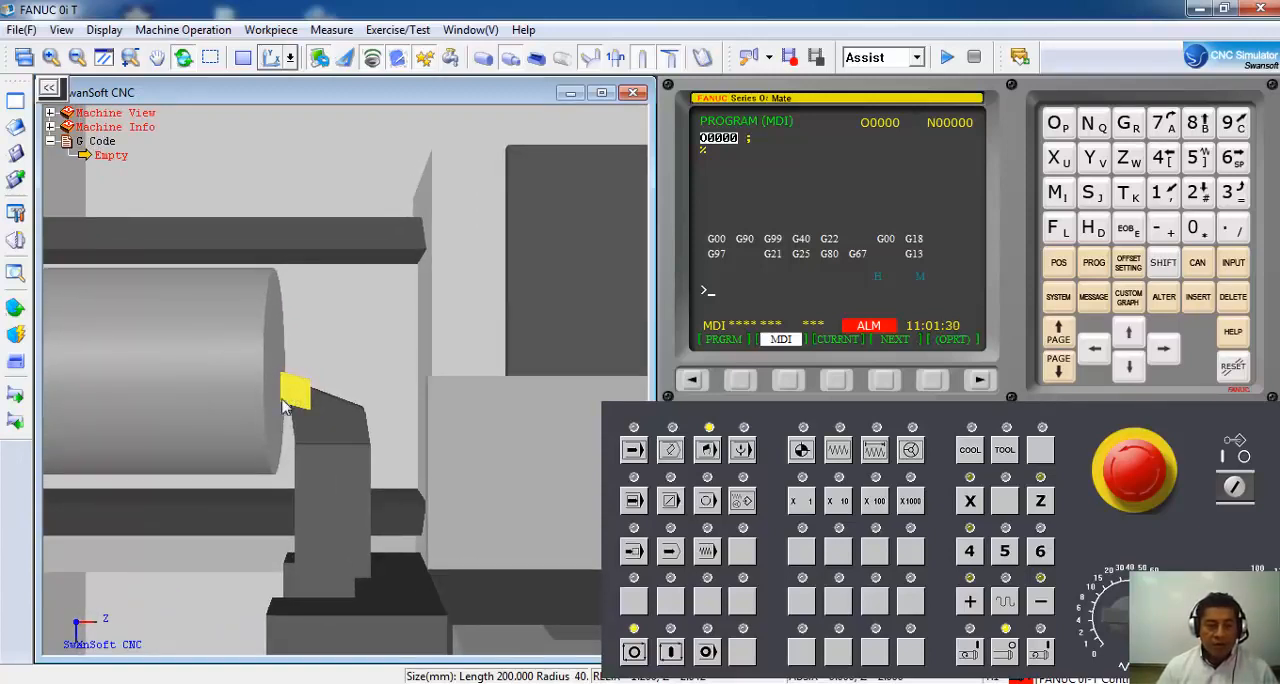
Inspect the tool tip's alignment with the workpiece centre from the tailstock end, looking toward the chuck.
click(290, 57)
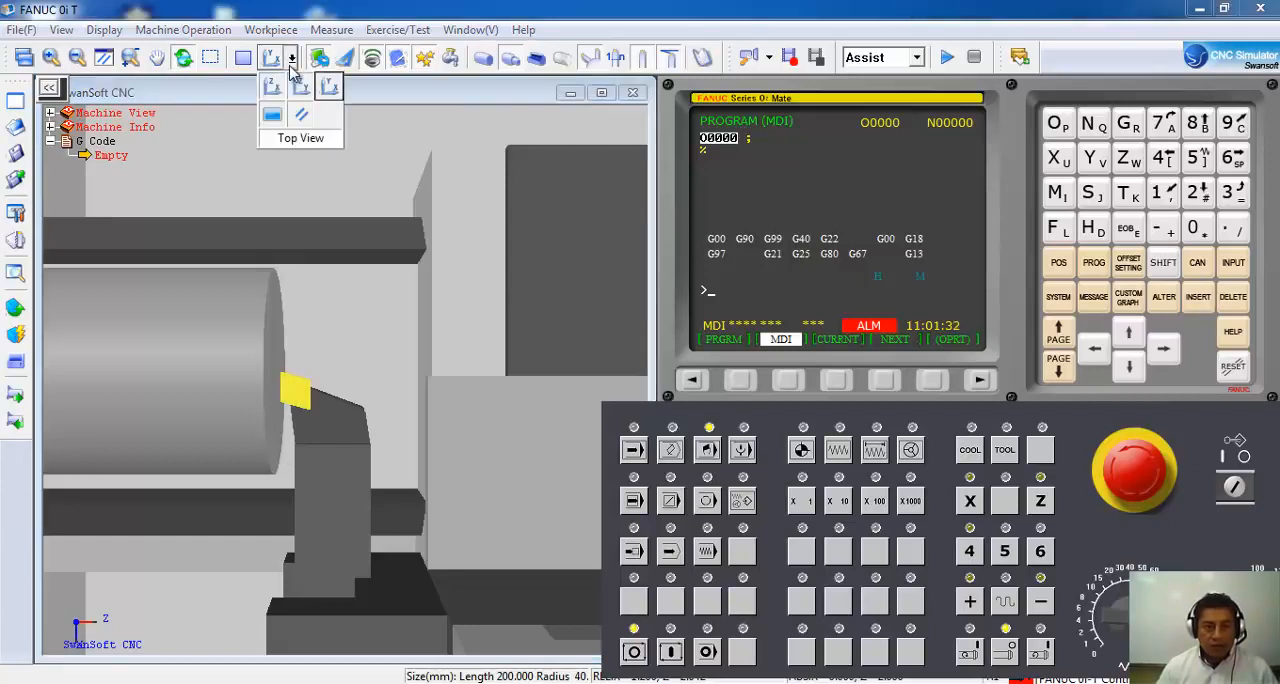
click(300, 91)
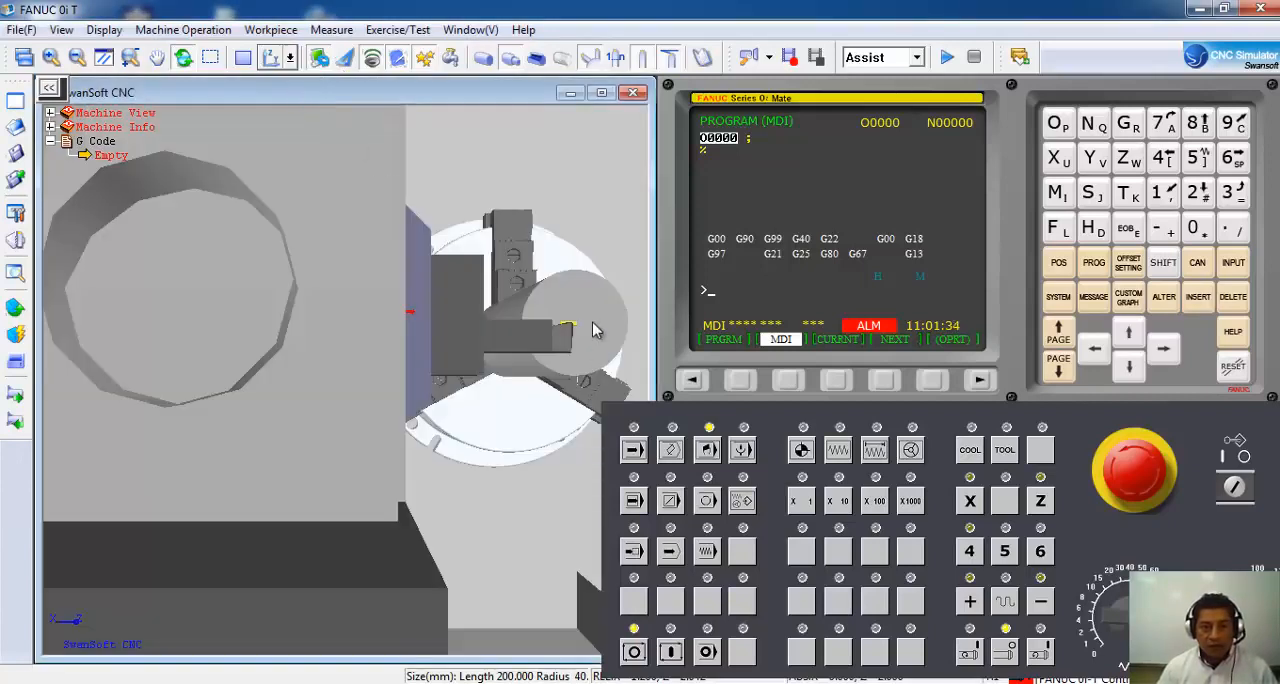
drag(535, 405, 582, 195)
scroll(582, 195, up, 1)
scroll(536, 232, down, 2)
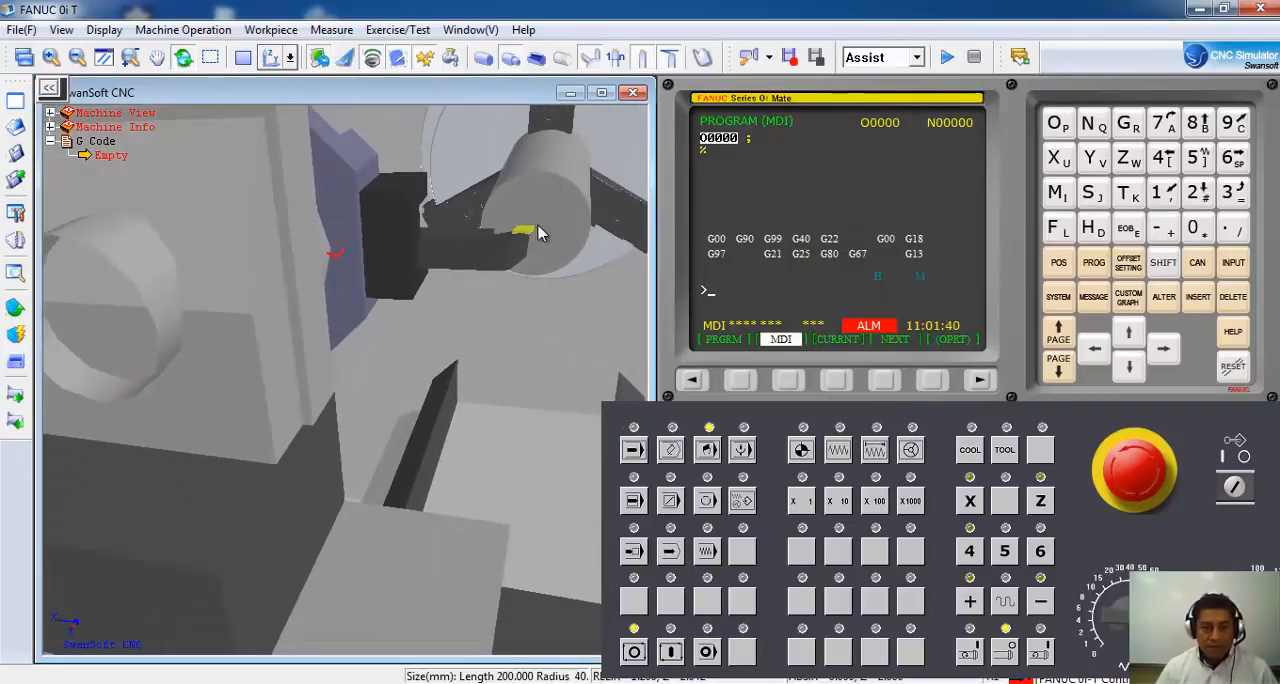
scroll(535, 230, up, 5)
drag(494, 350, 535, 320)
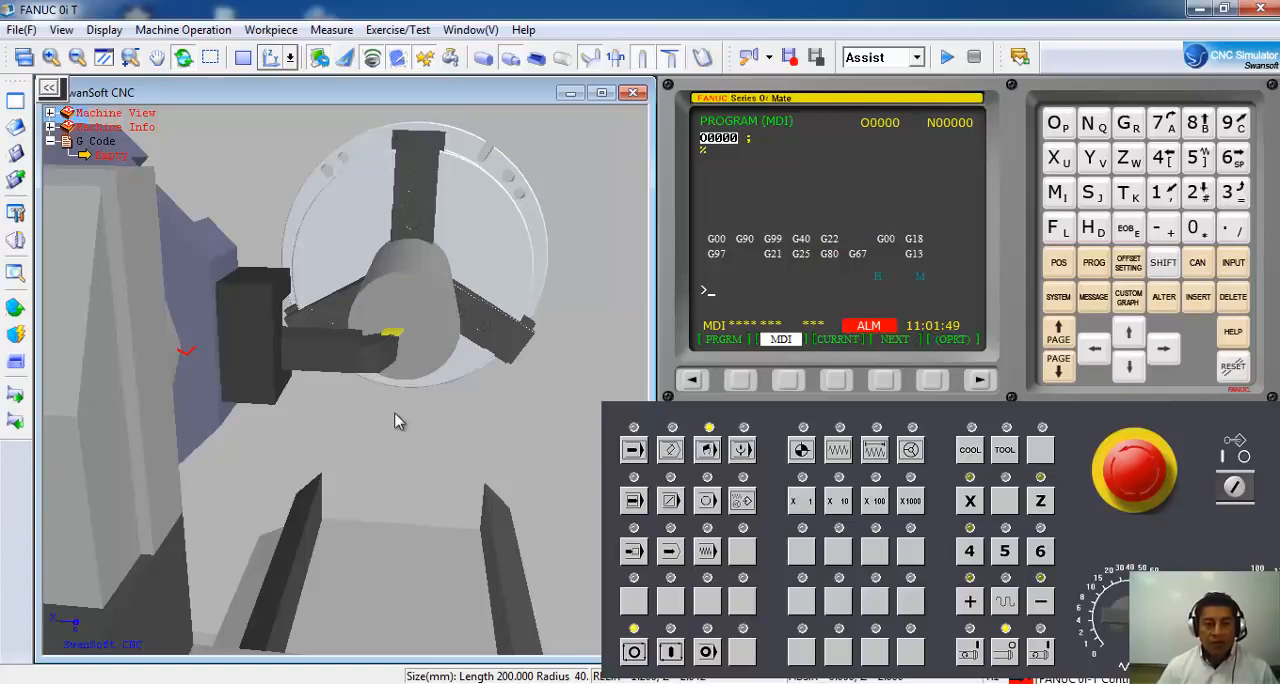
Return to the top view and check the clearance between the insert and the workpiece face.
click(291, 58)
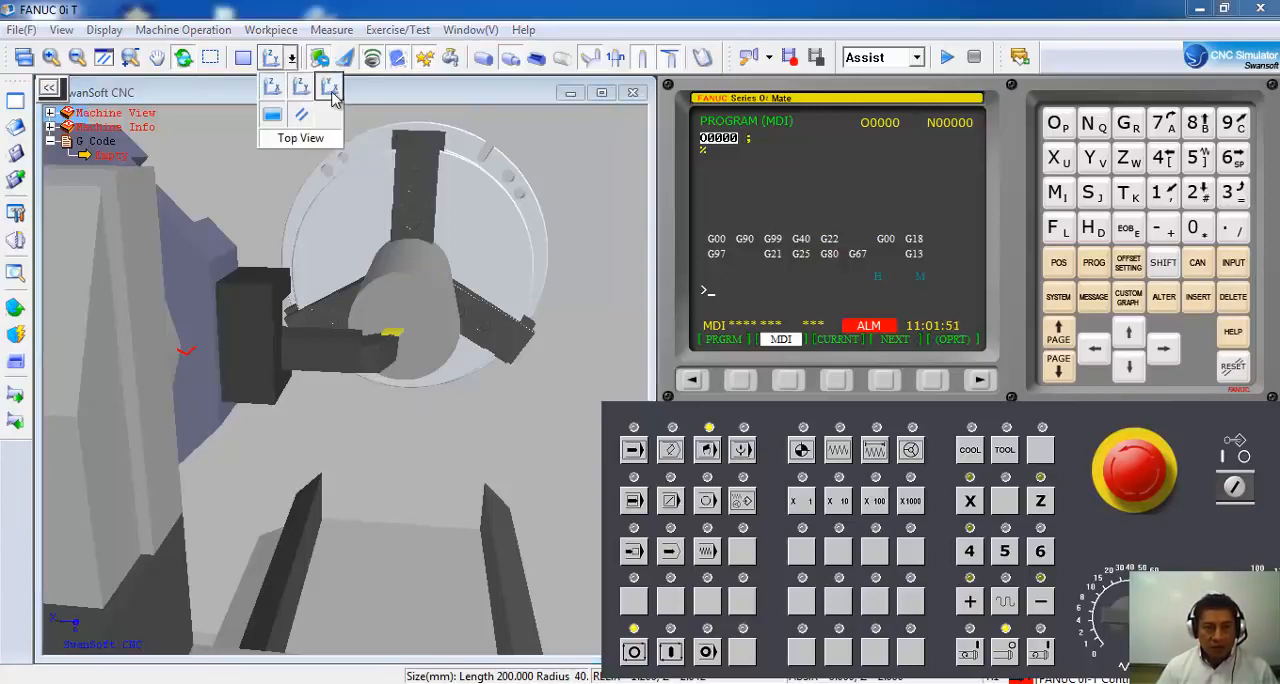
click(331, 86)
scroll(334, 375, down, 5)
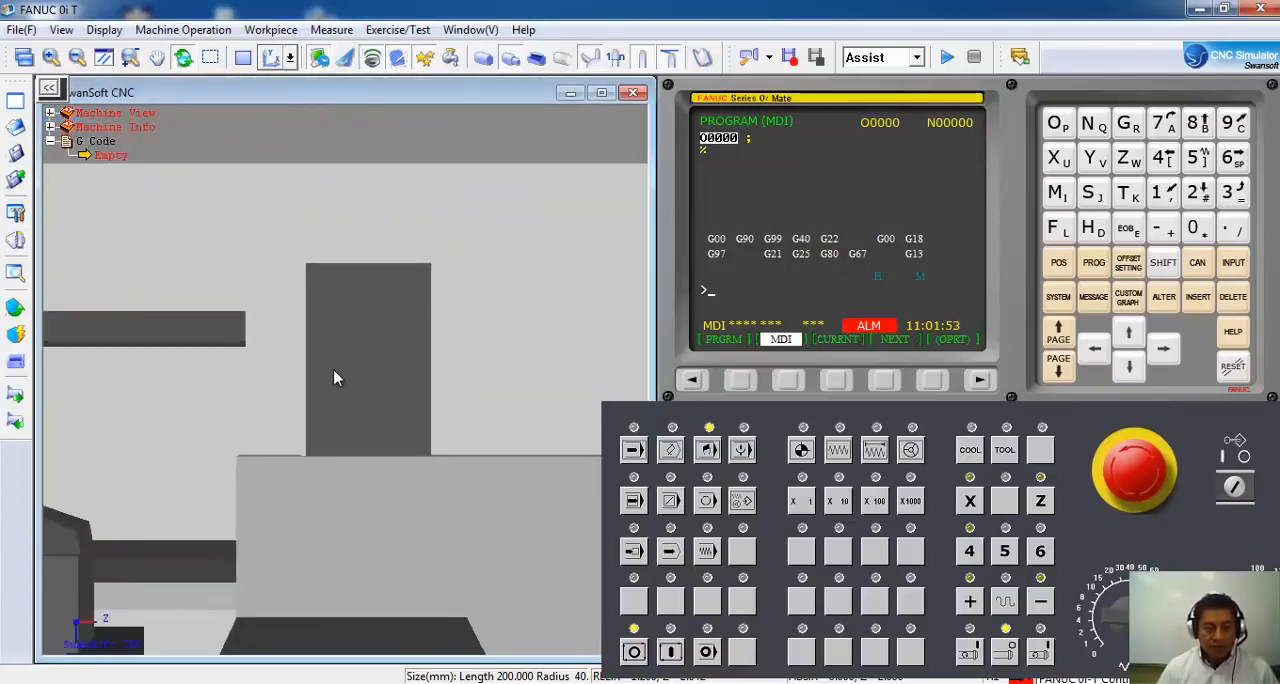
scroll(172, 450, up, 5)
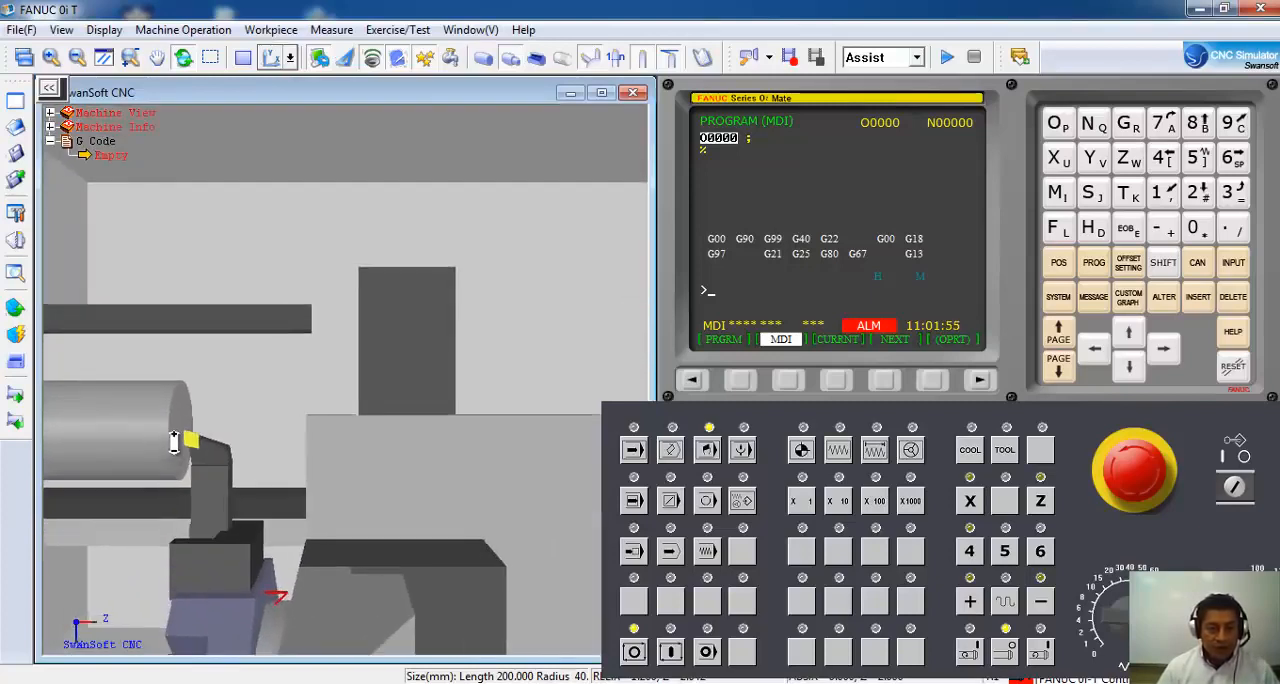
drag(208, 447, 270, 480)
scroll(192, 447, up, 5)
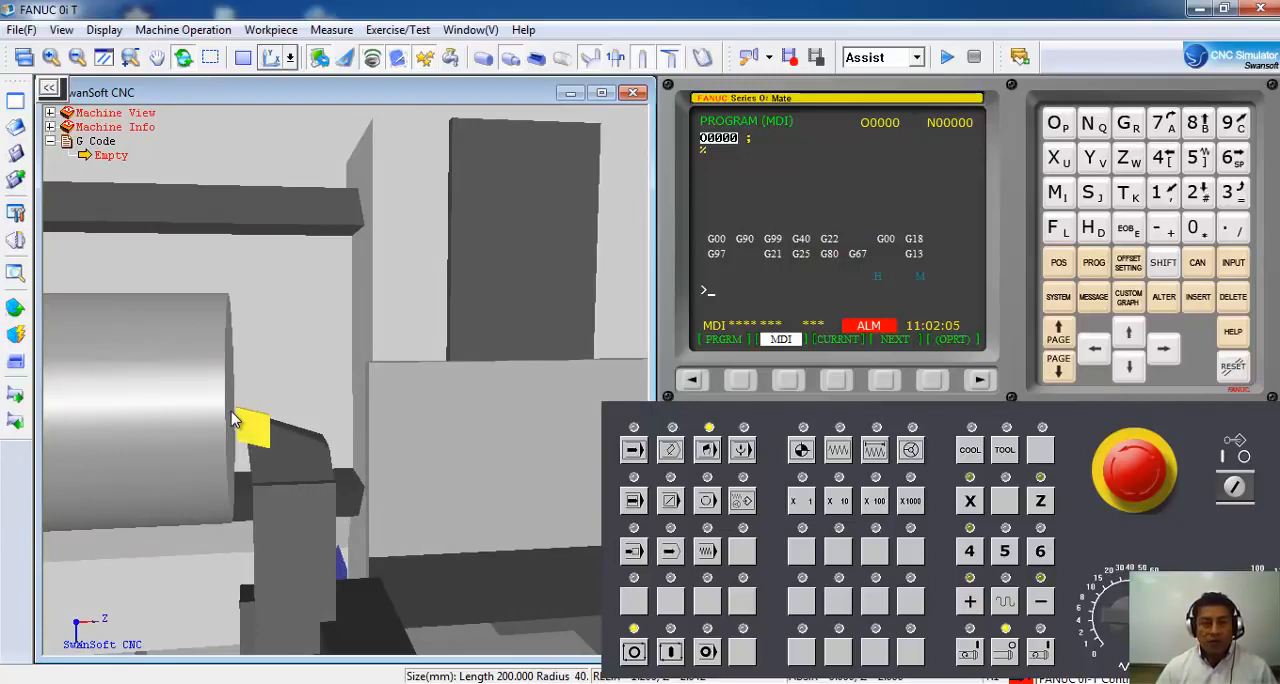
scroll(293, 490, down, 5)
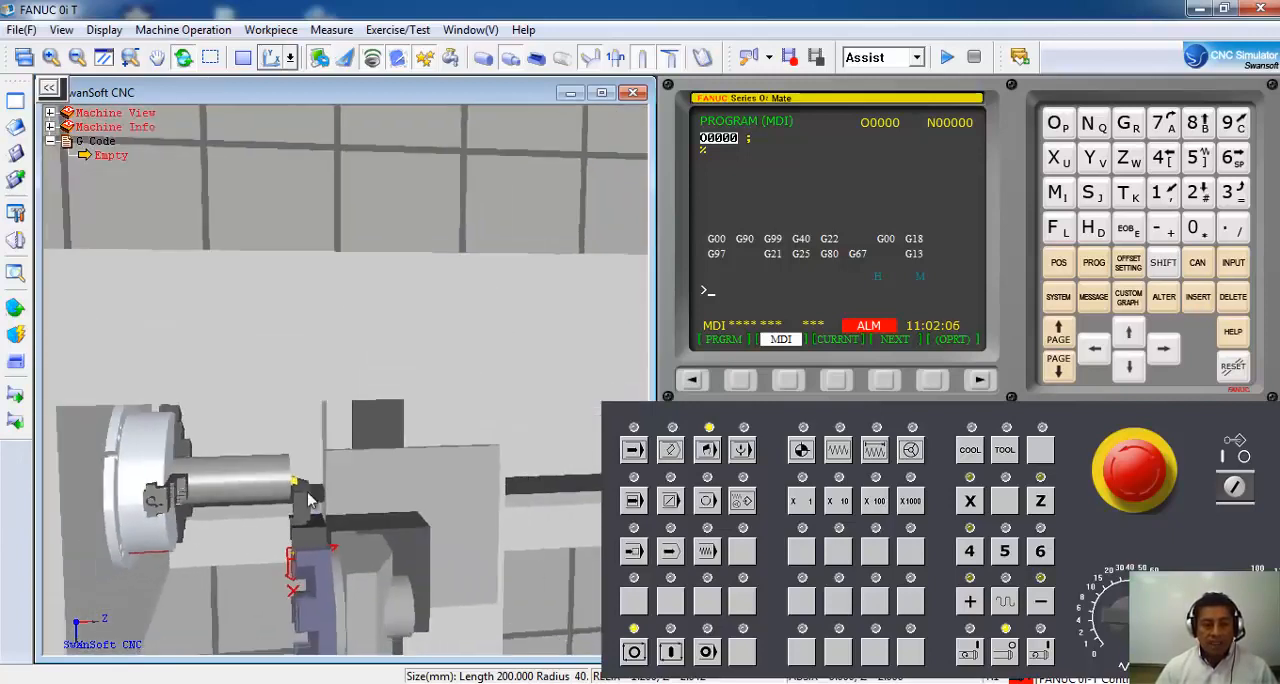
scroll(309, 500, down, 6)
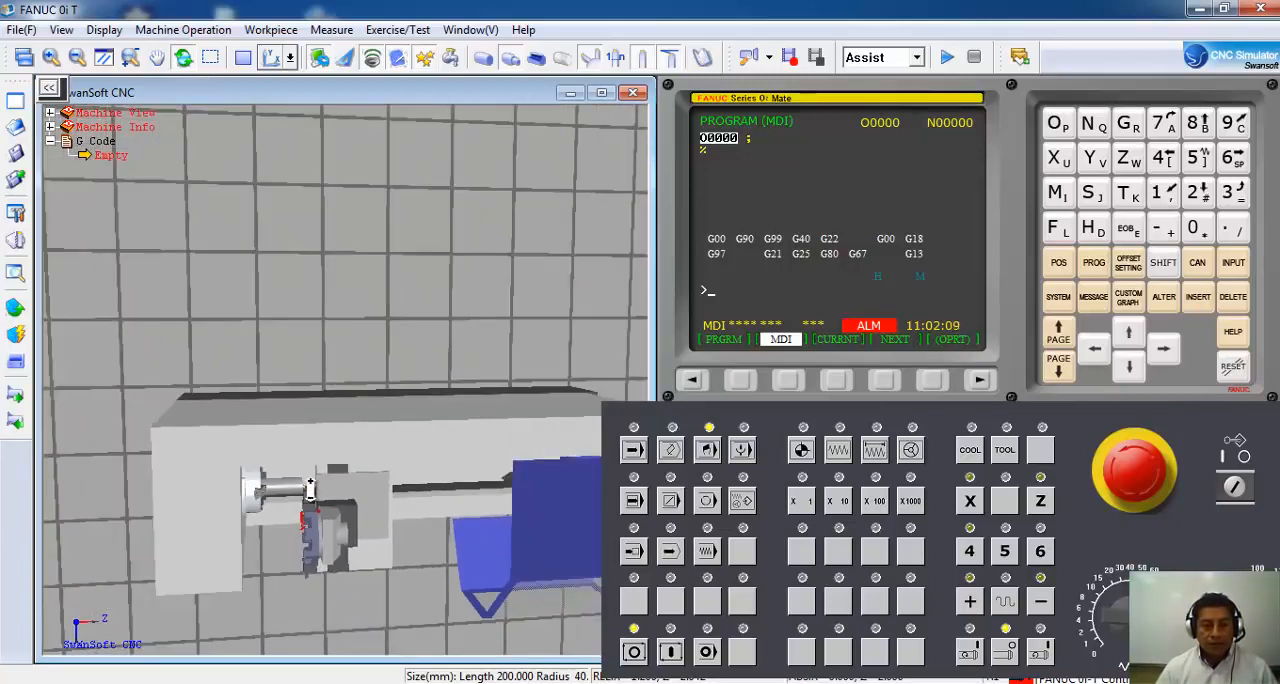
Examine the tool's X and Z position relative to the workpiece face and centreline in the 2D view.
click(244, 58)
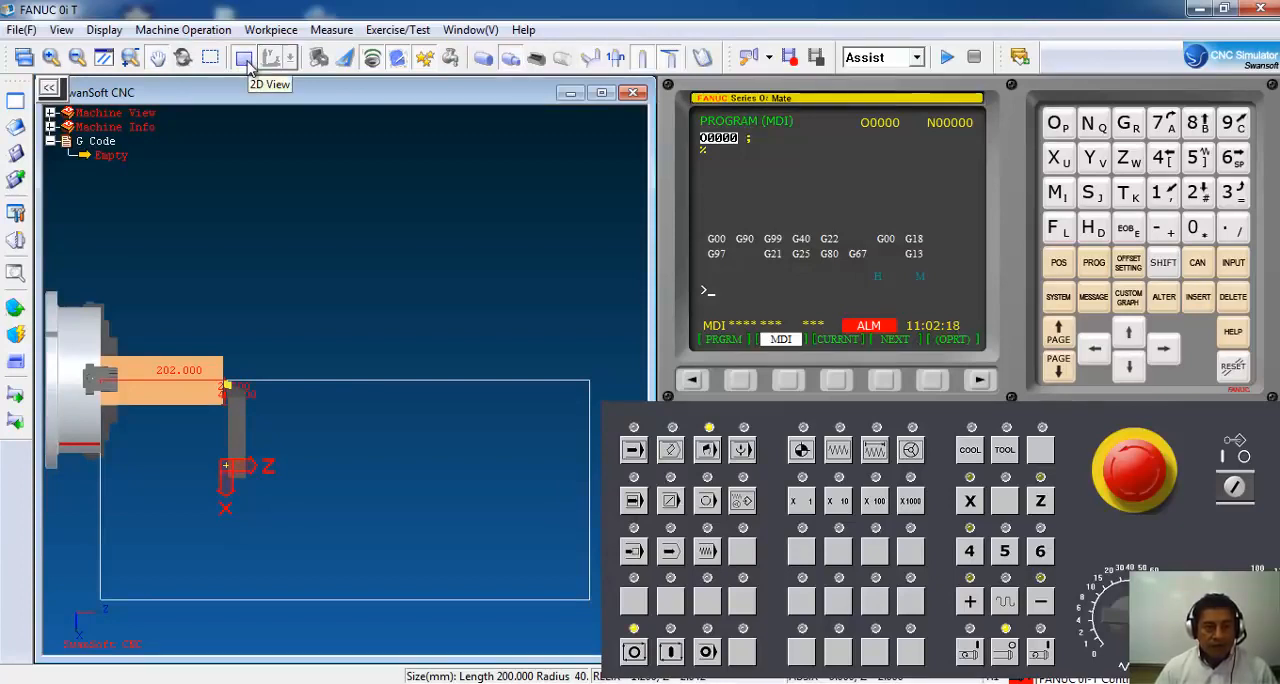
click(272, 58)
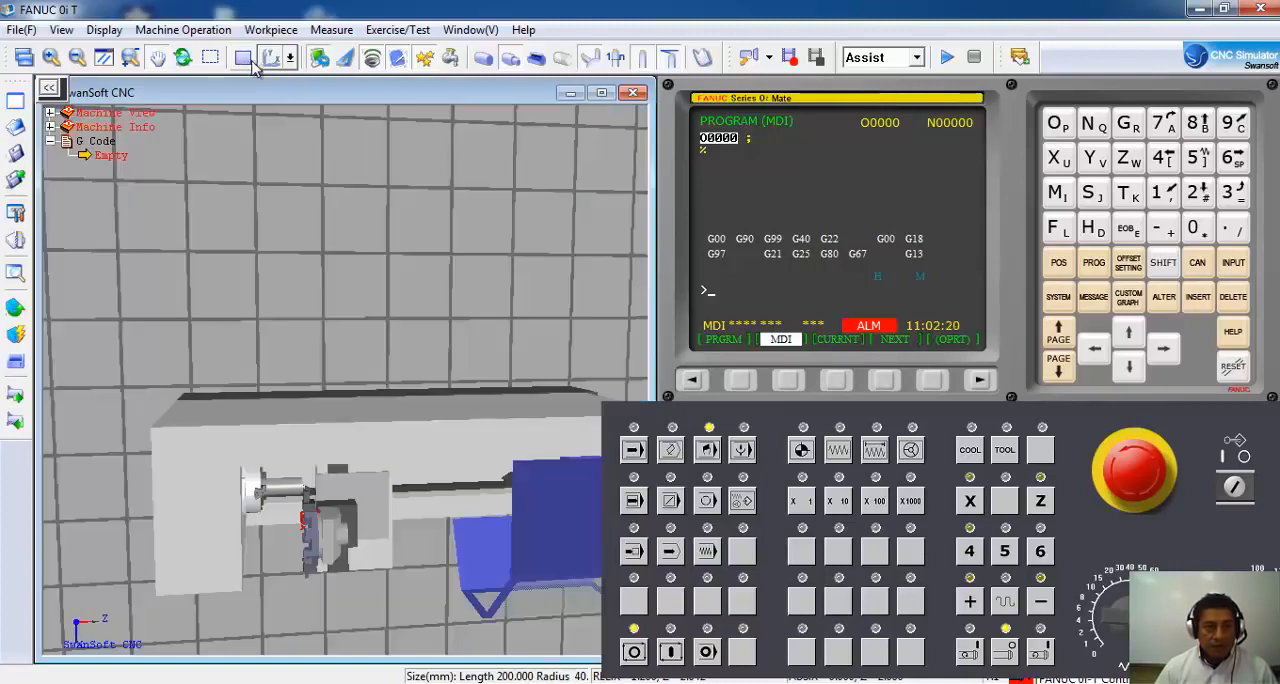
click(290, 57)
click(278, 88)
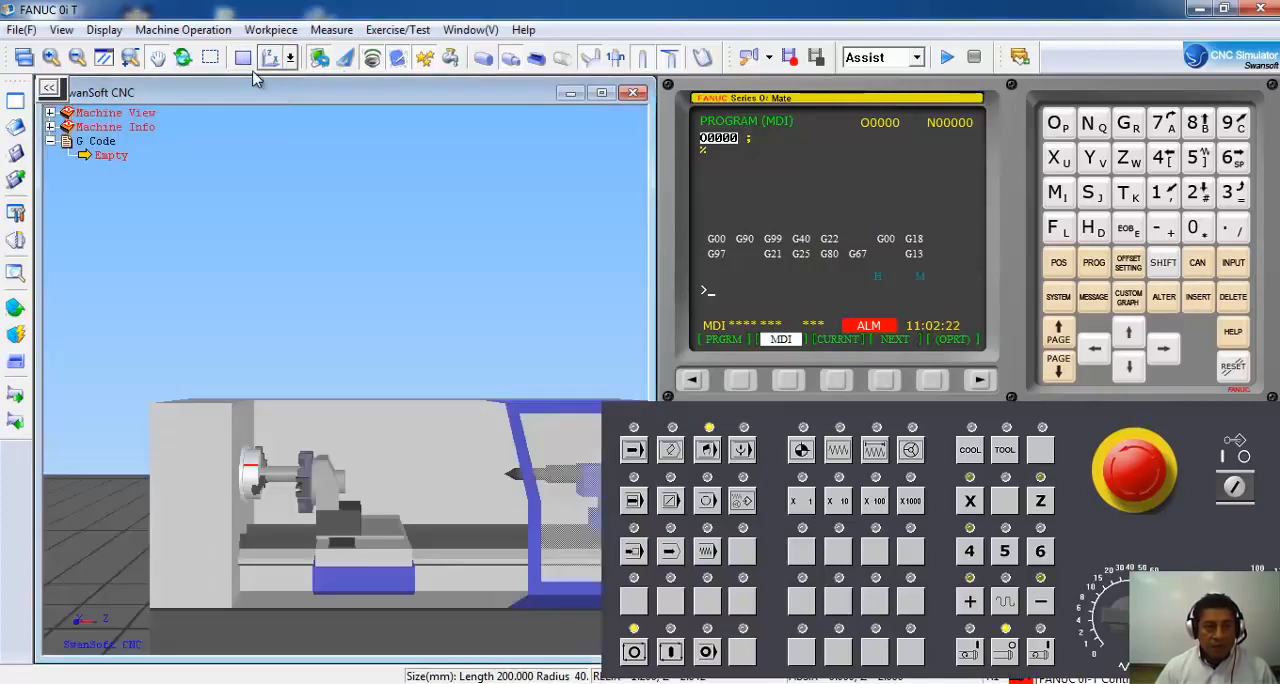
click(244, 58)
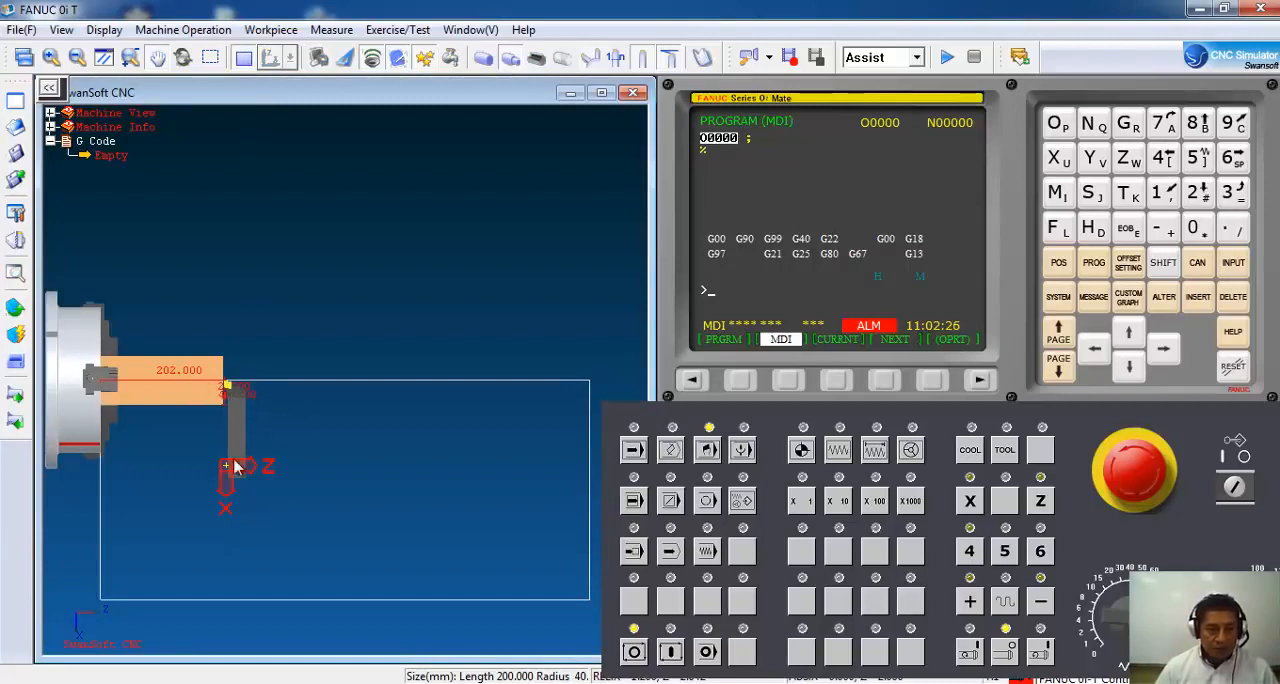
scroll(226, 392, up, 5)
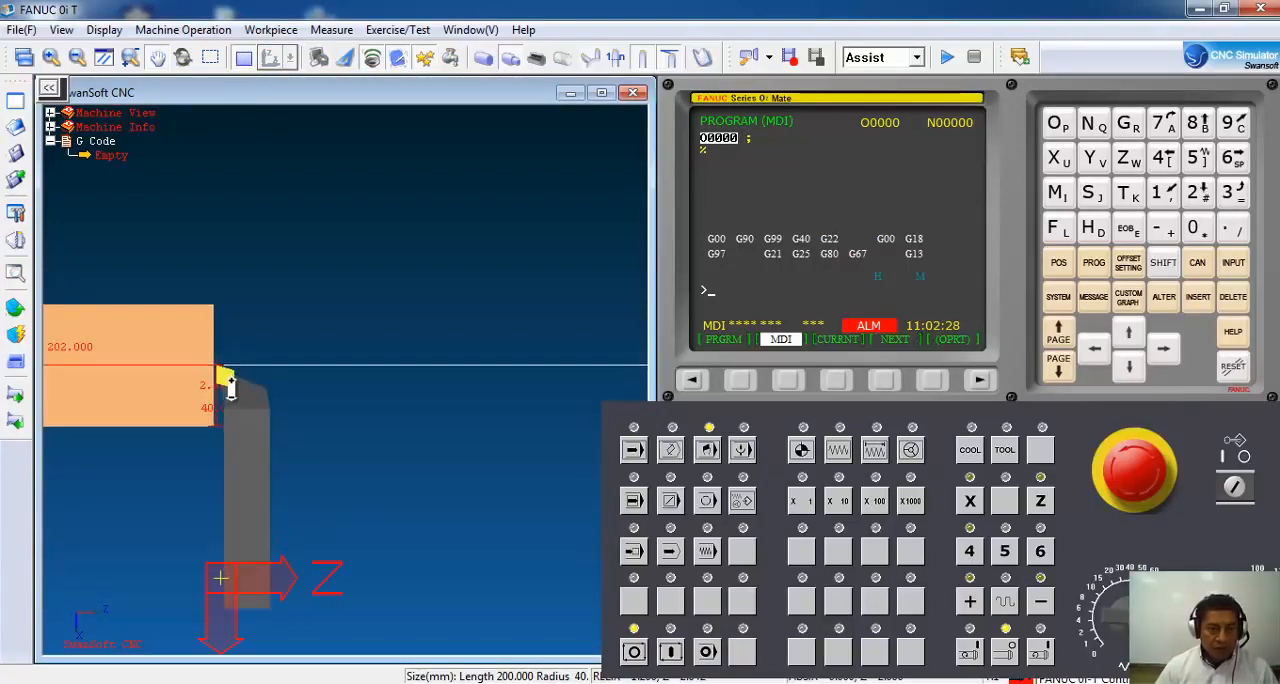
scroll(231, 389, up, 3)
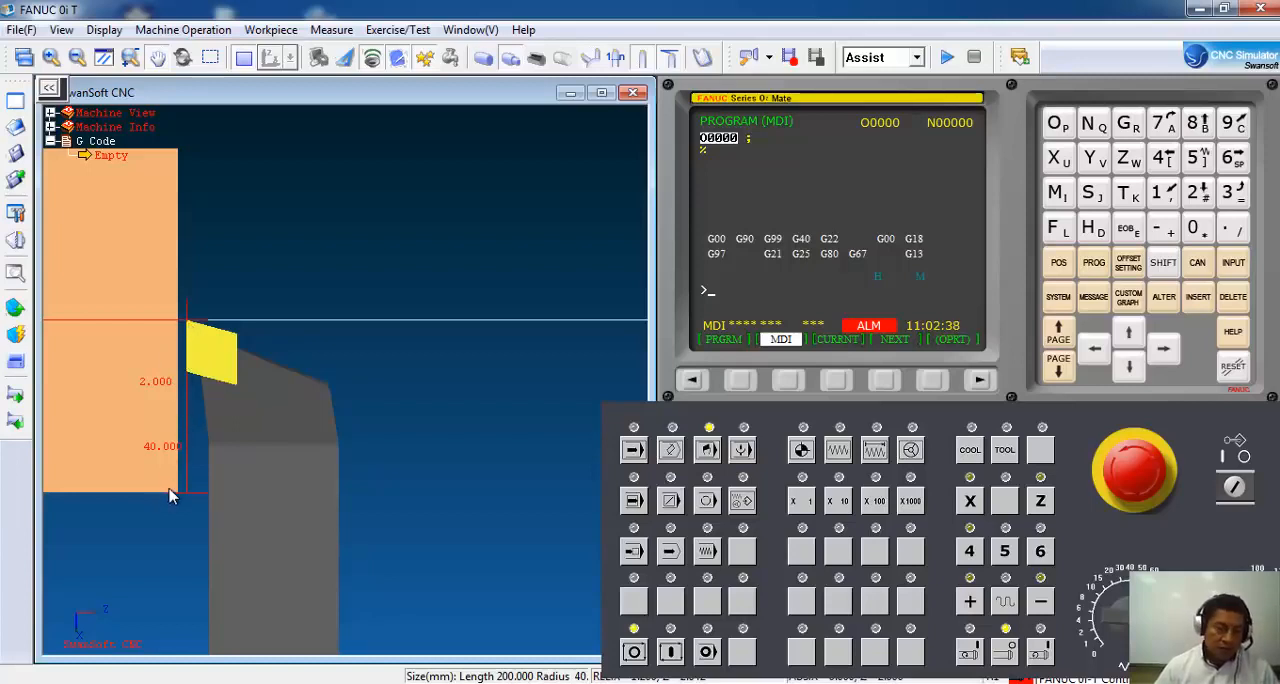
scroll(305, 515, up, 5)
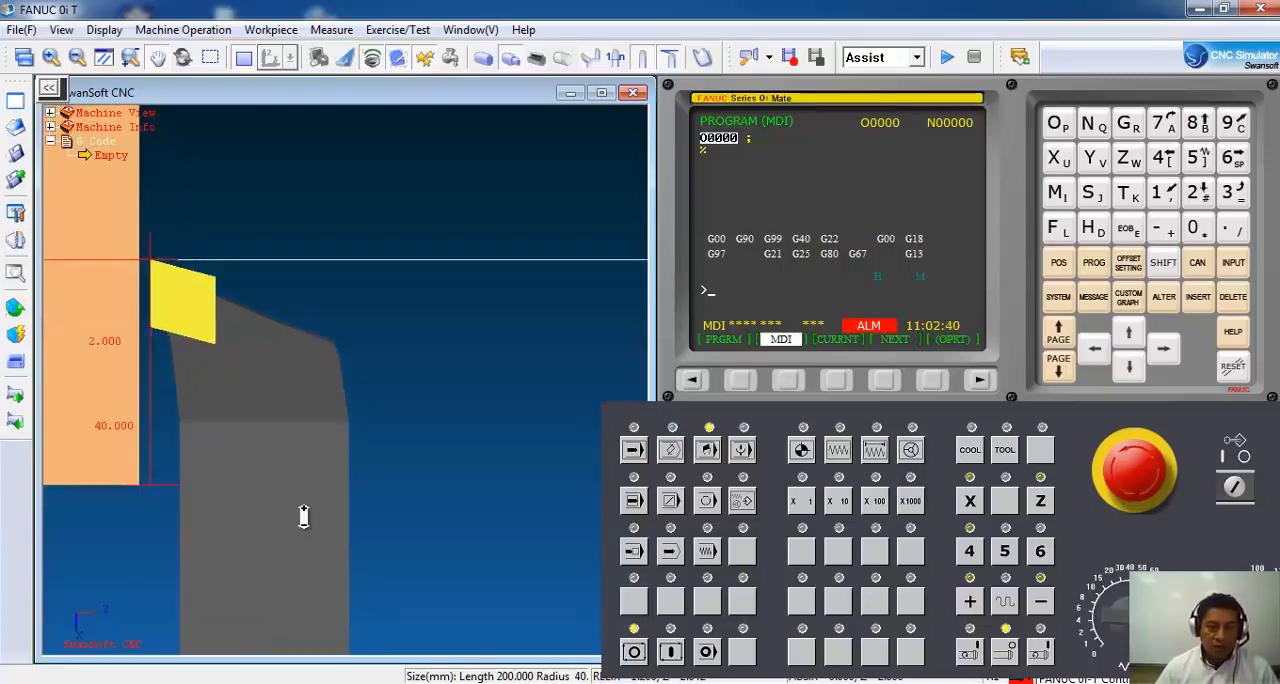
scroll(305, 515, down, 3)
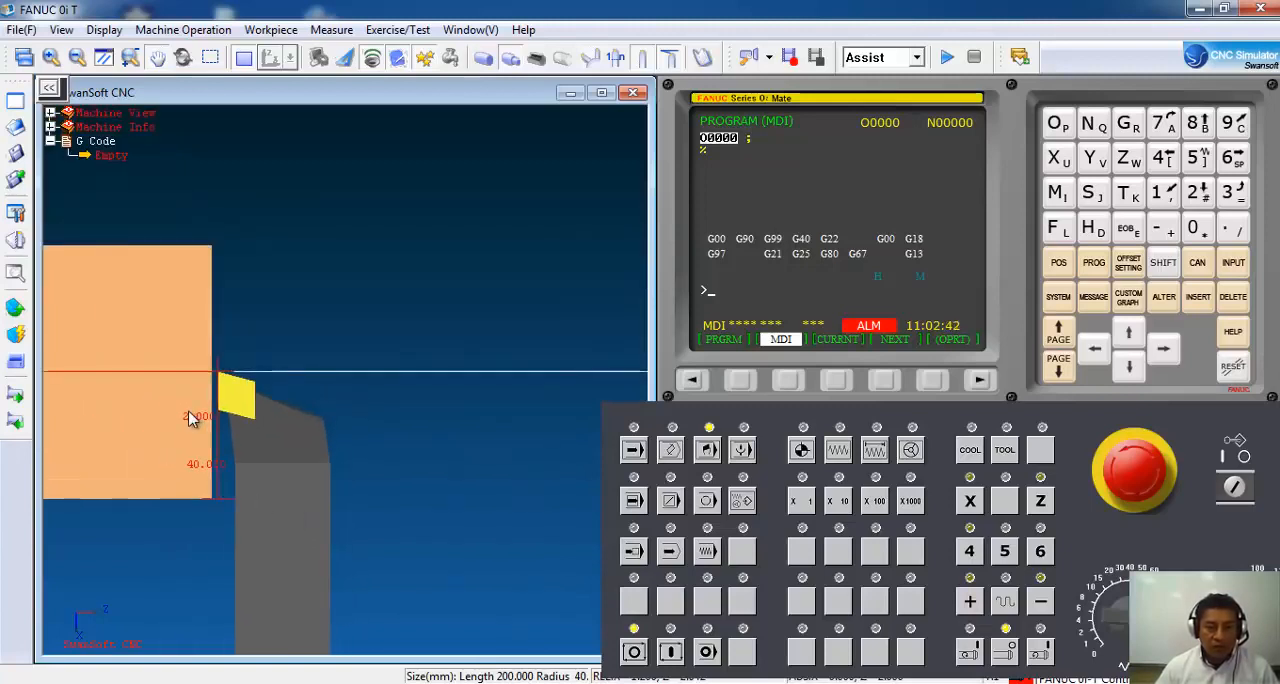
scroll(363, 453, down, 5)
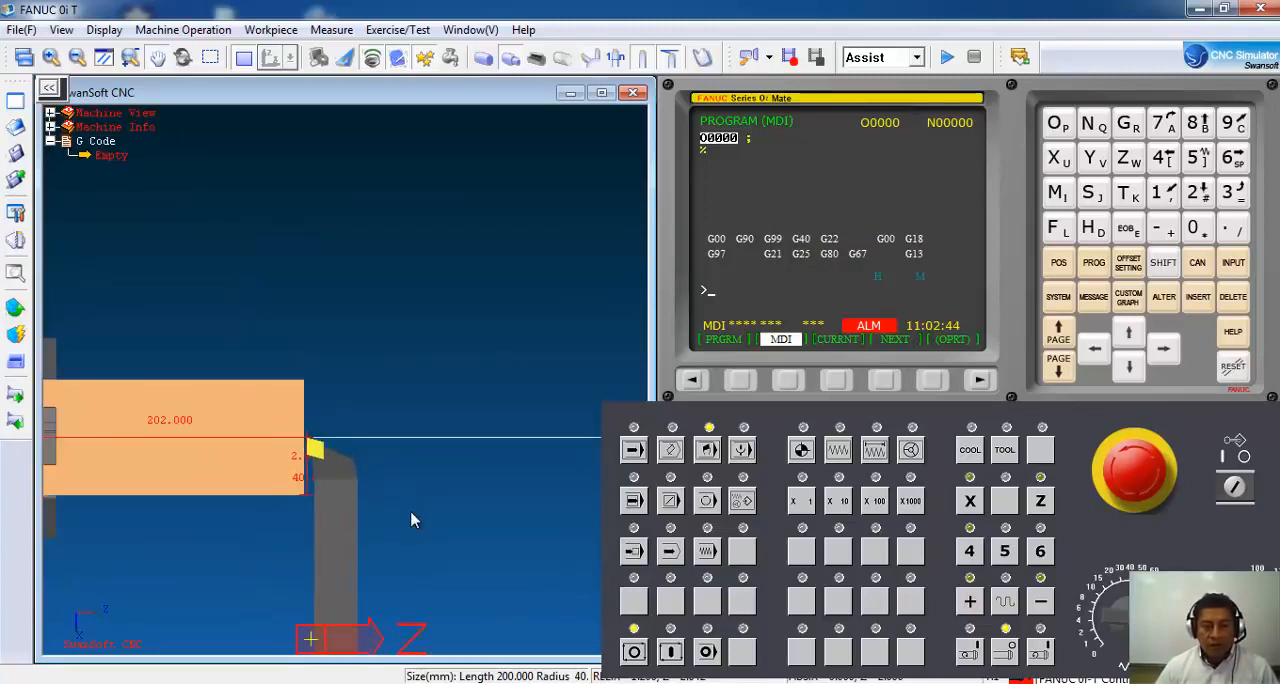
middle_drag(429, 506, 314, 375)
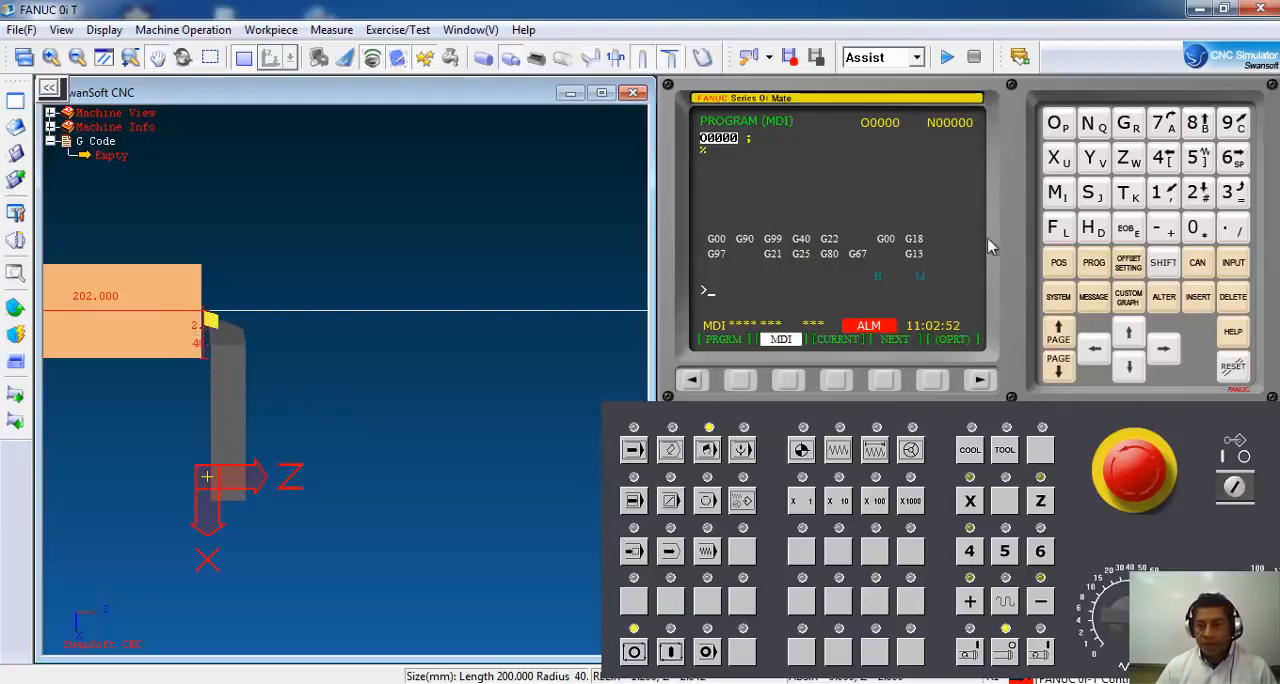
Enter the block G28 U0 W0; in a blank MDI program and run it to return both axes to the reference point.
click(1093, 276)
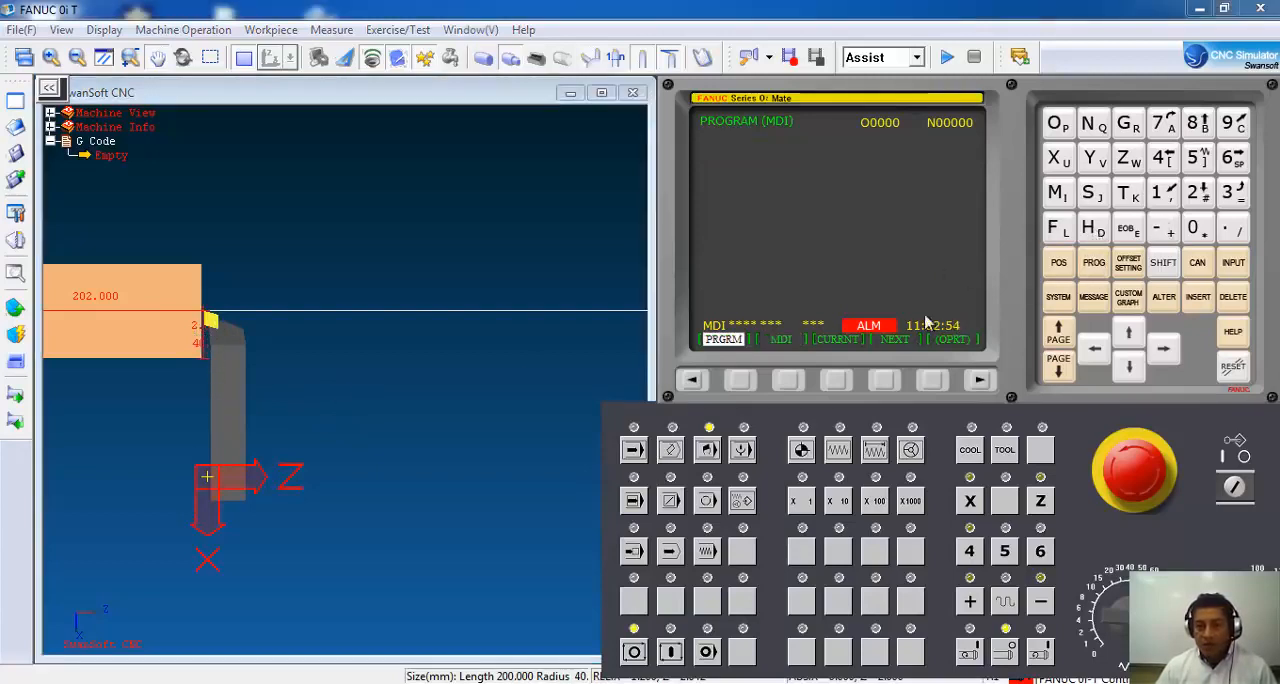
click(787, 380)
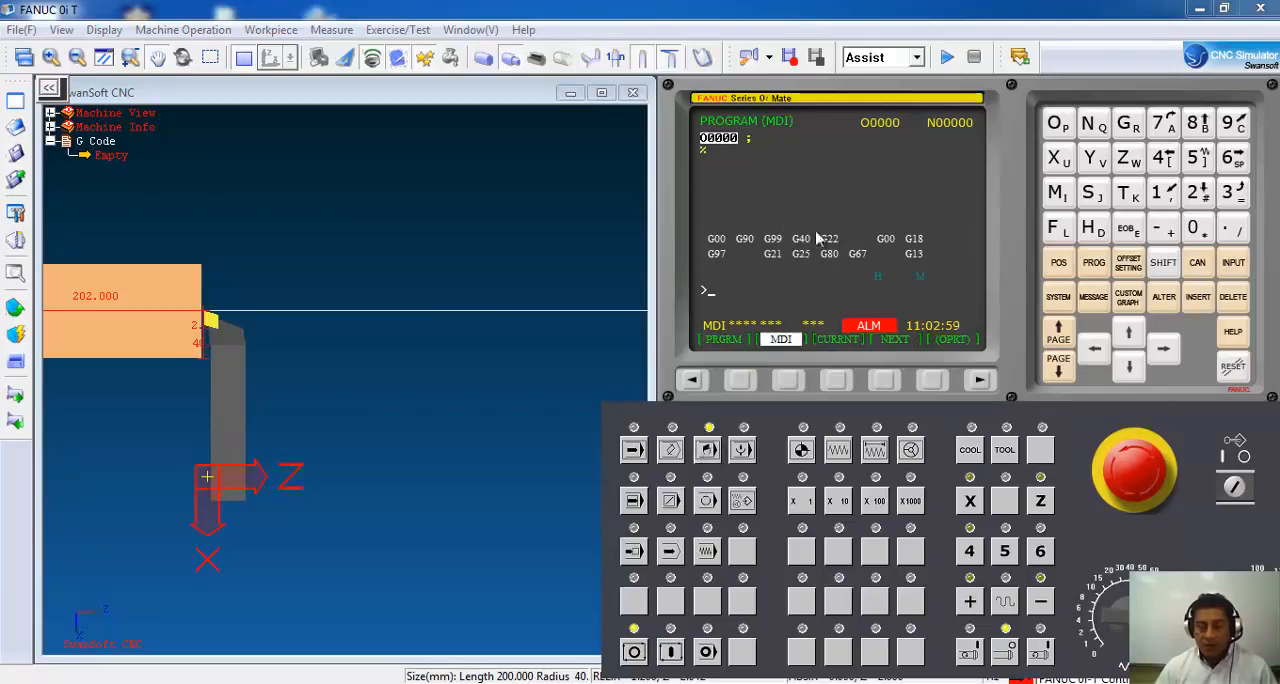
click(1133, 132)
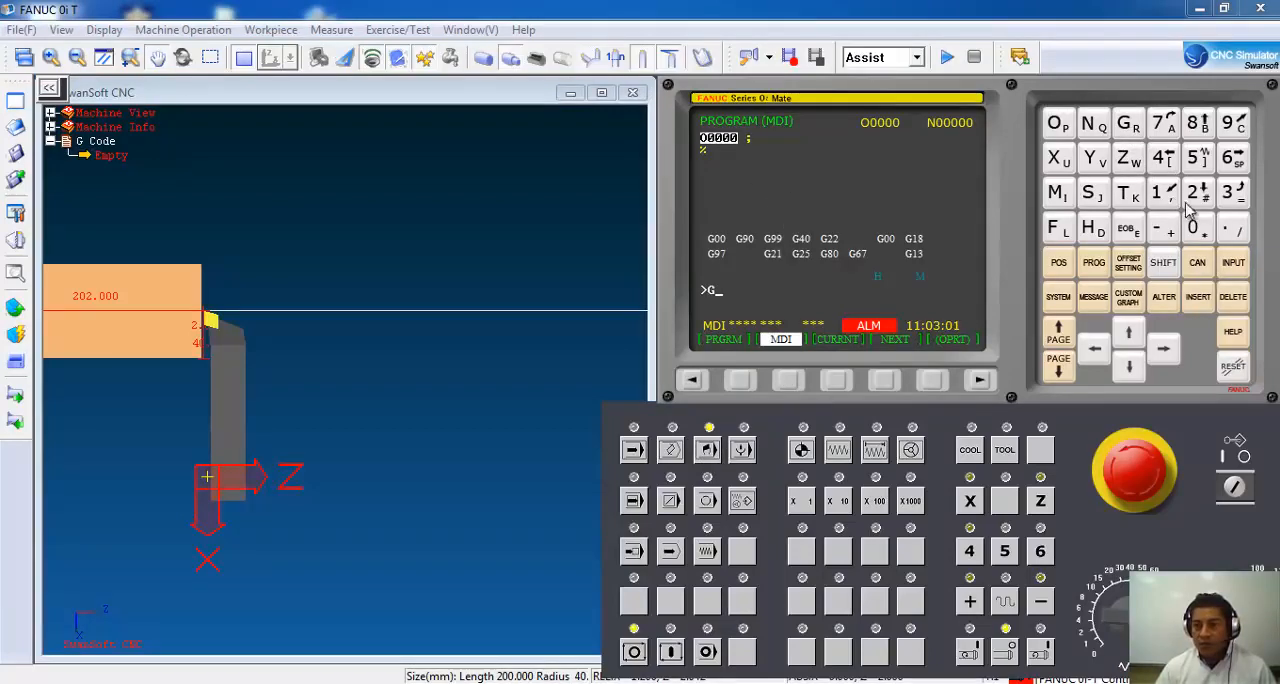
click(1197, 193)
click(1198, 128)
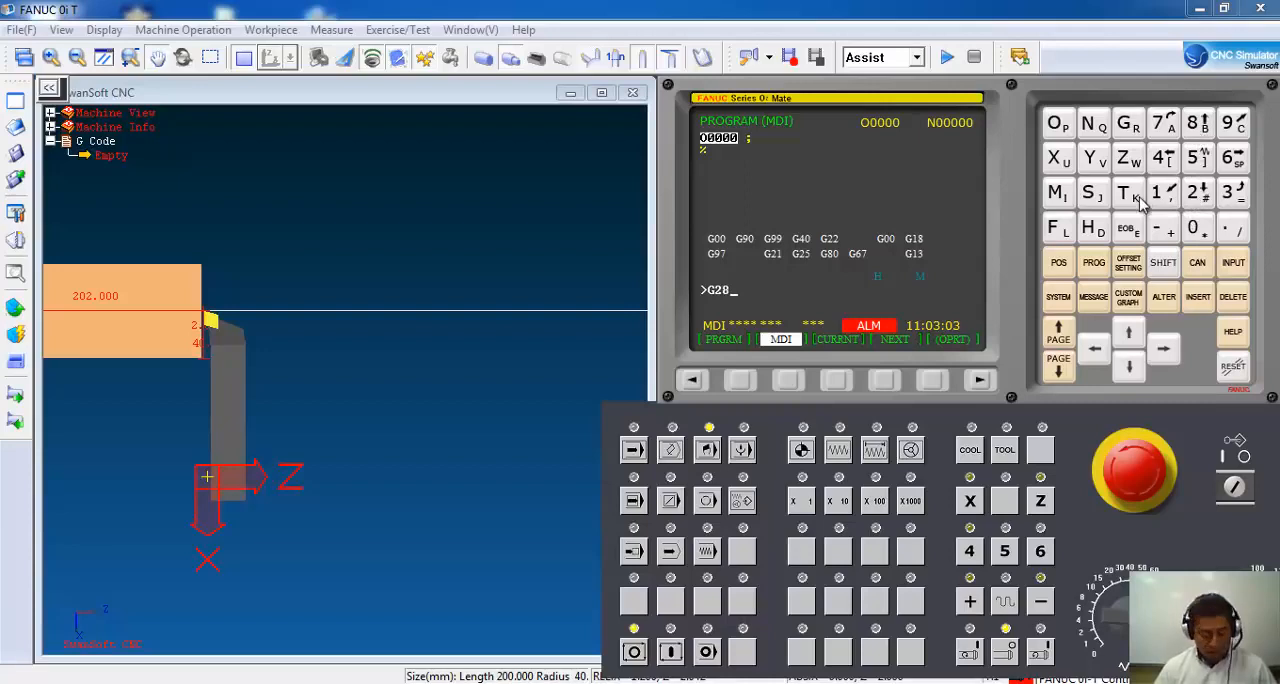
text(U)
click(1192, 229)
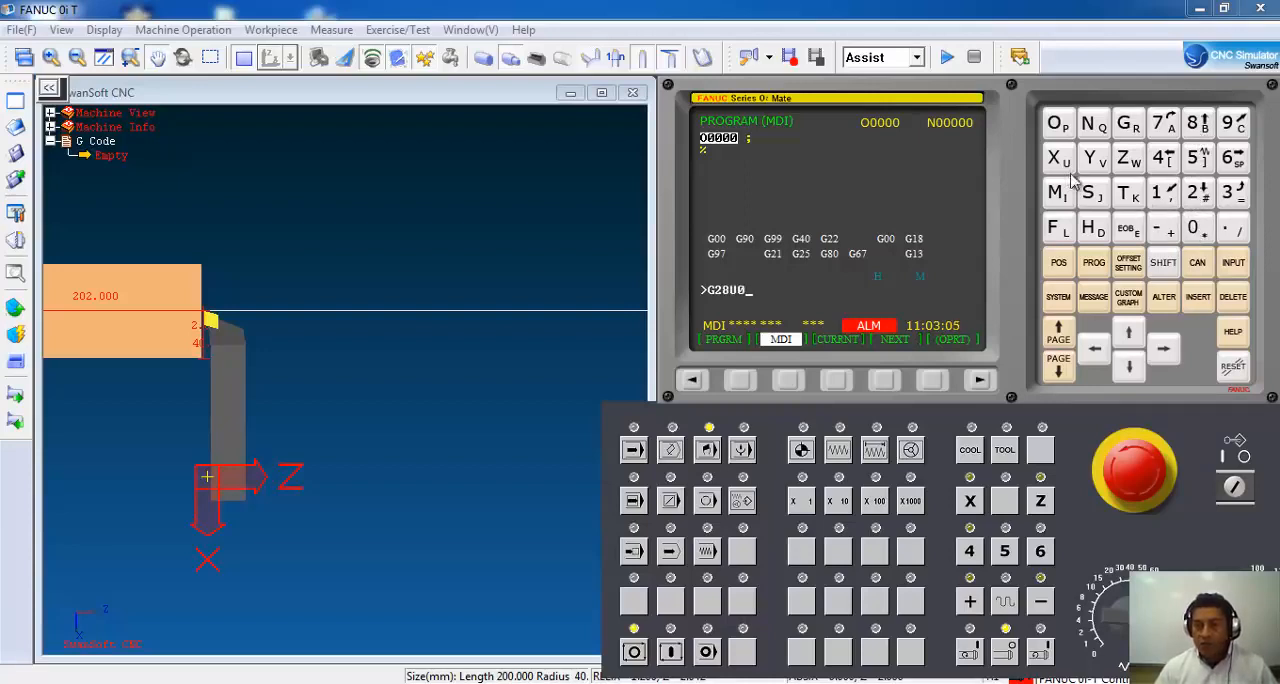
text(W)
click(1192, 229)
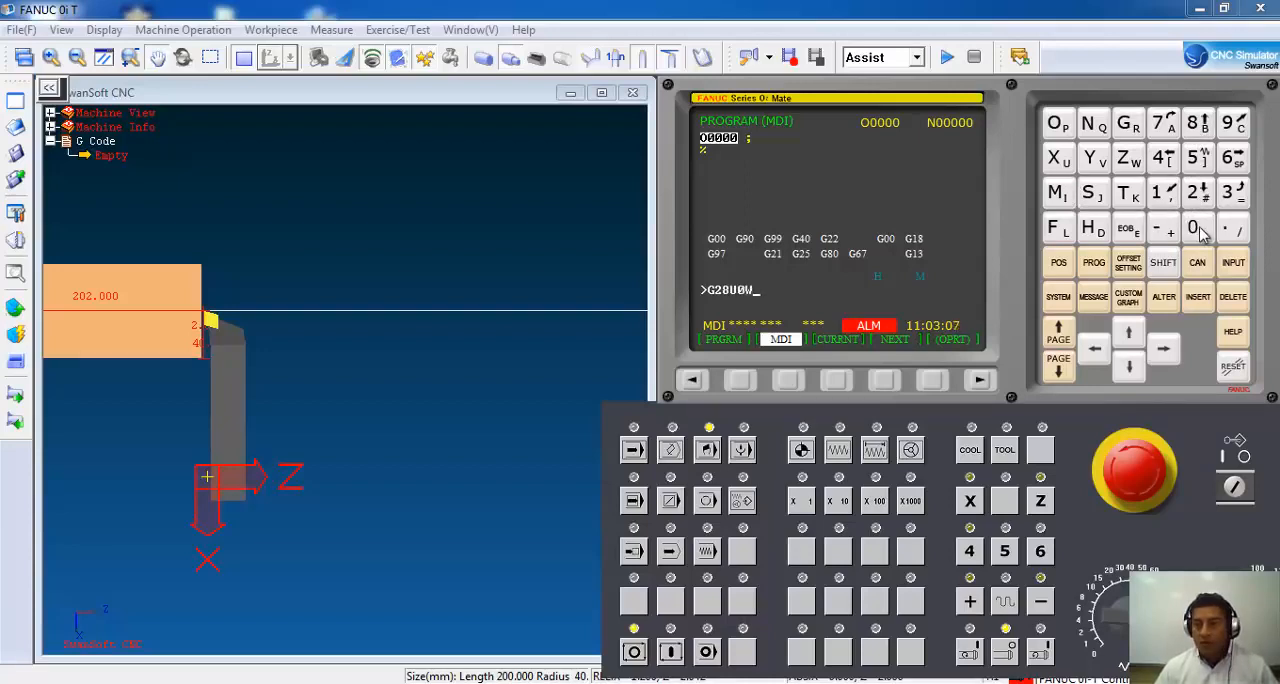
click(1130, 230)
click(1198, 297)
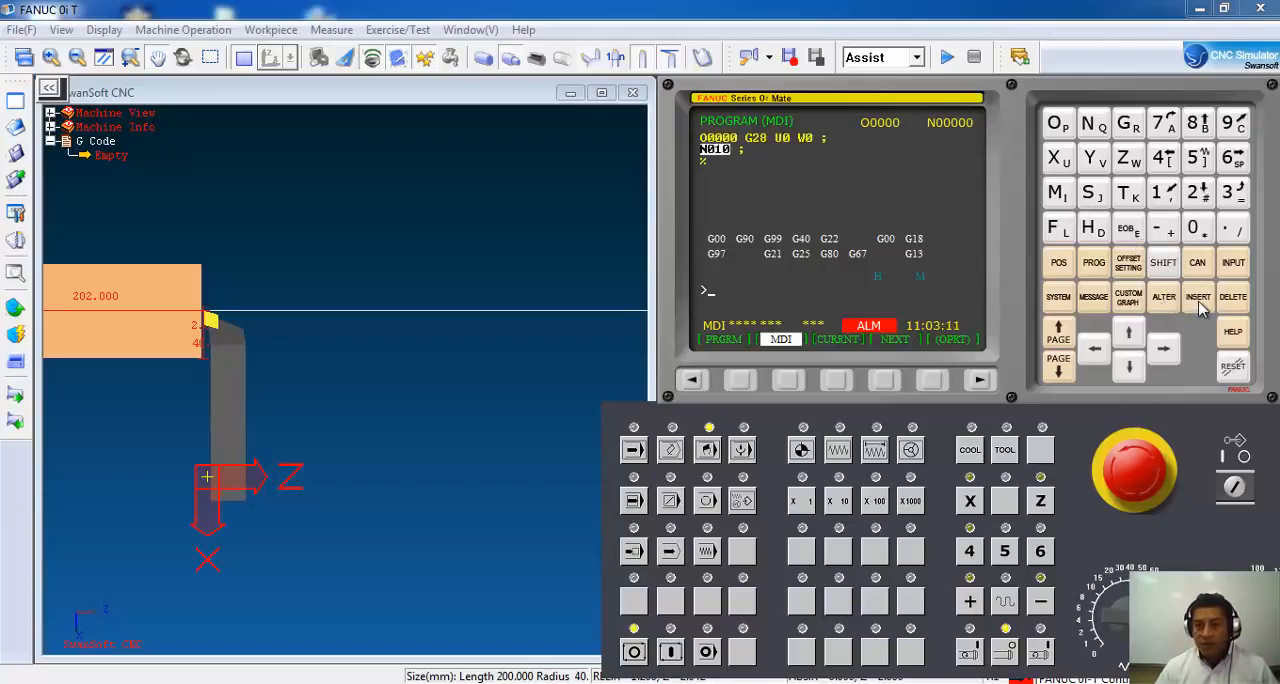
click(671, 653)
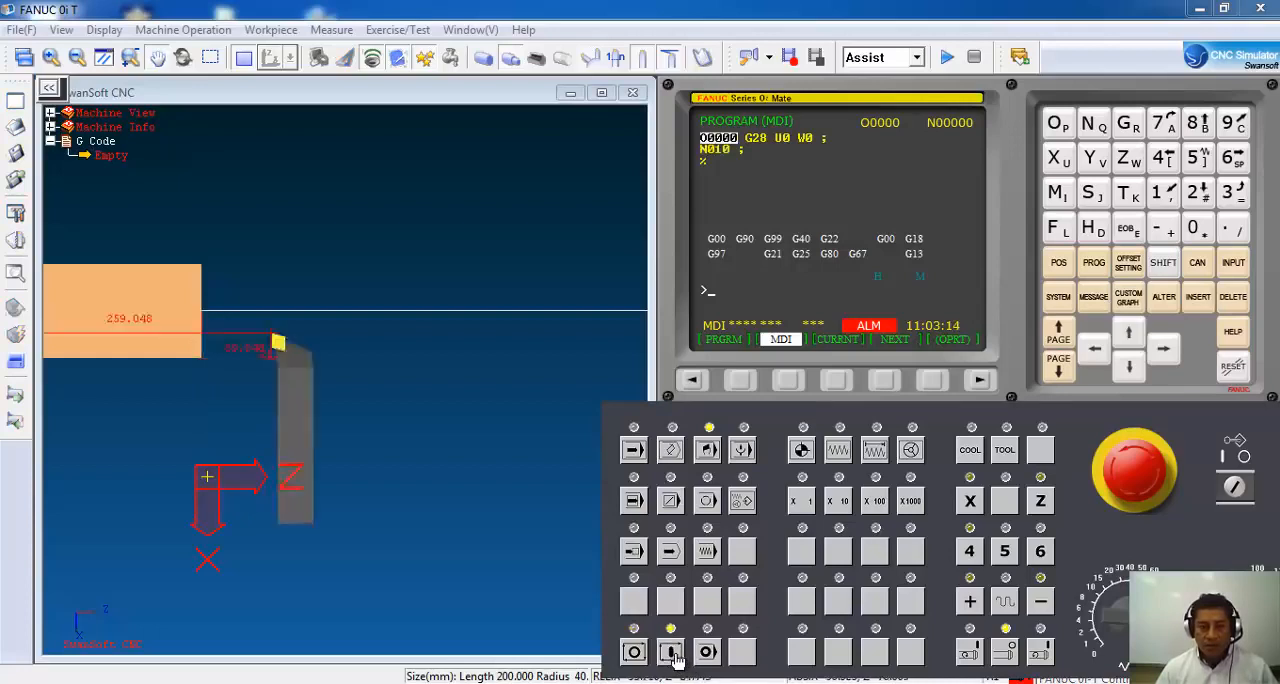
Examine the tool's reference-point position relative to the workpiece face and centreline in the 2D view.
click(523, 516)
scroll(527, 515, up, 4)
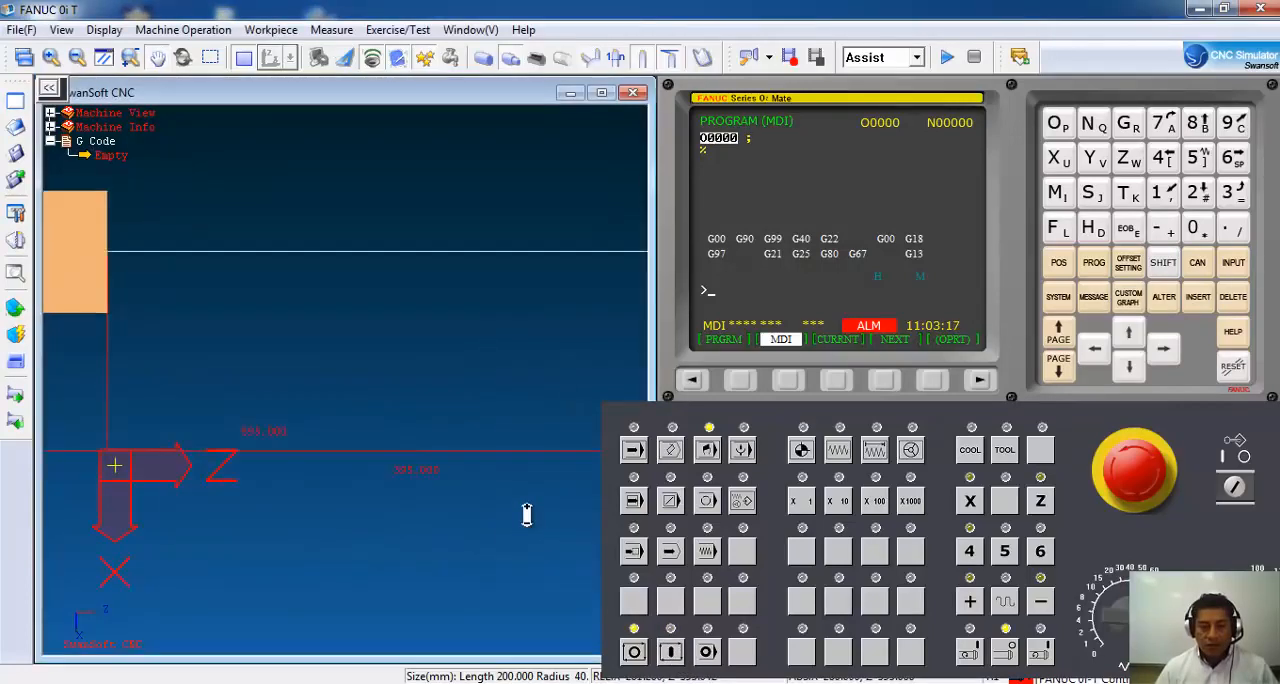
scroll(527, 515, down, 8)
scroll(530, 516, down, 4)
drag(537, 478, 412, 376)
scroll(414, 376, up, 1)
scroll(414, 376, up, 3)
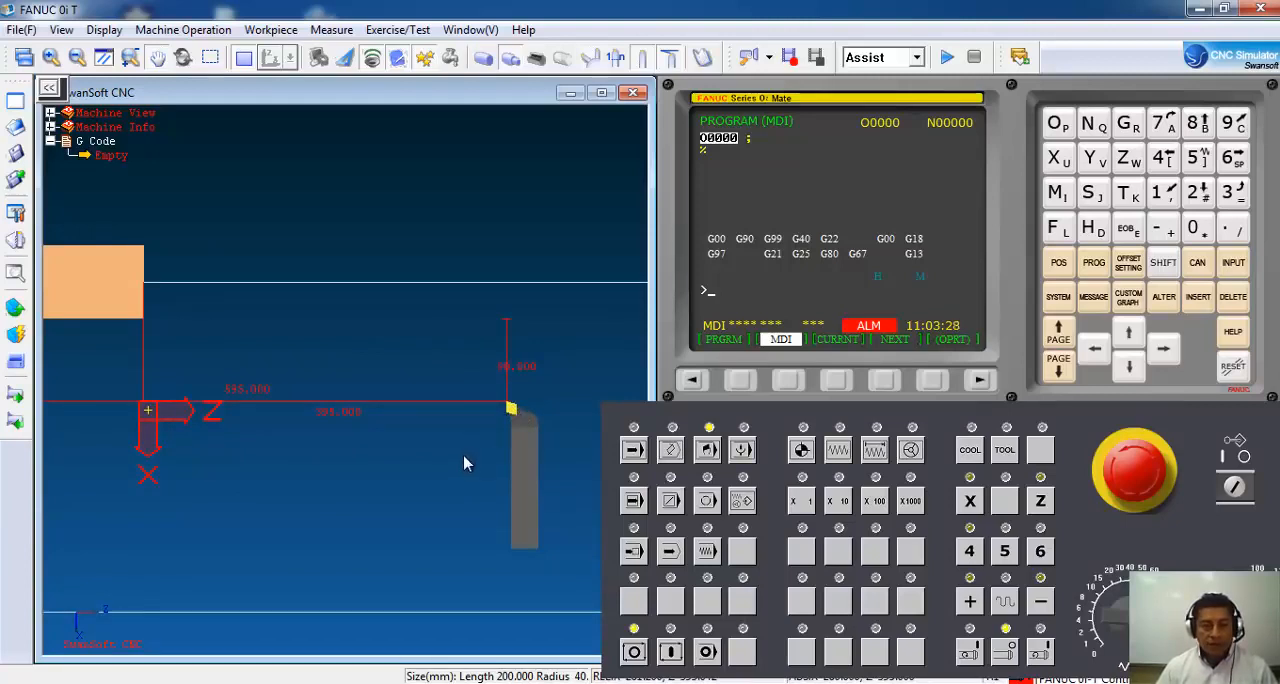
scroll(403, 428, down, 3)
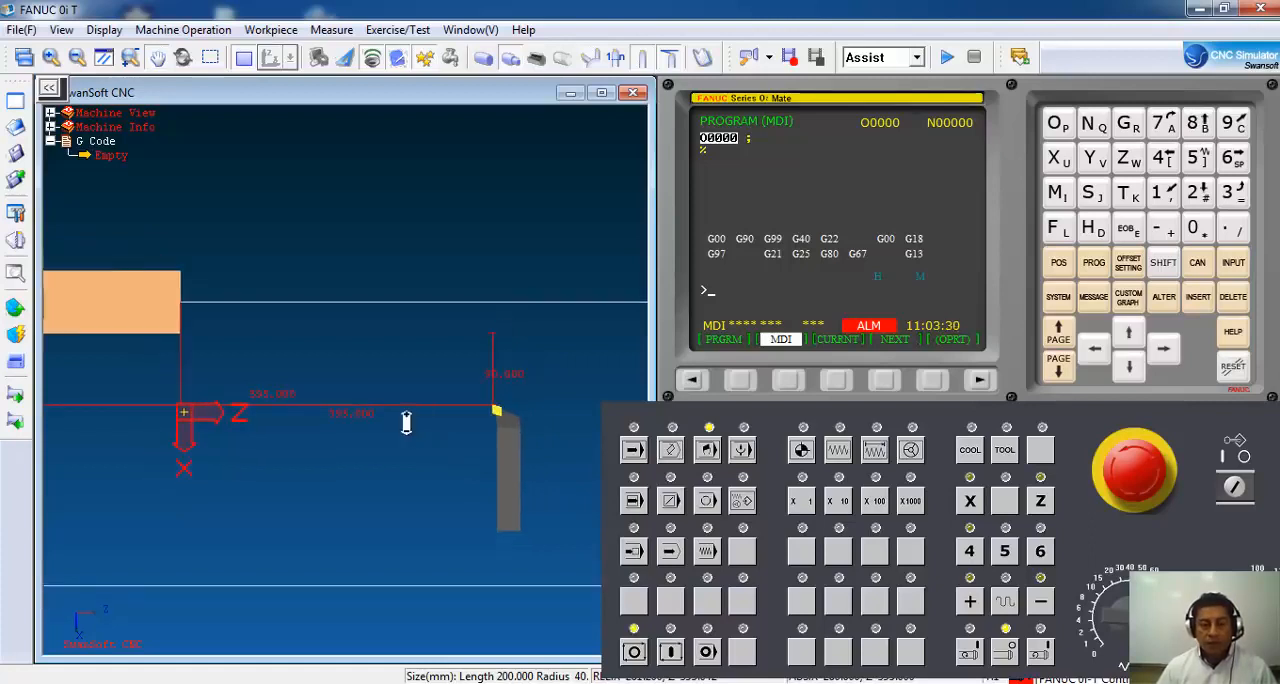